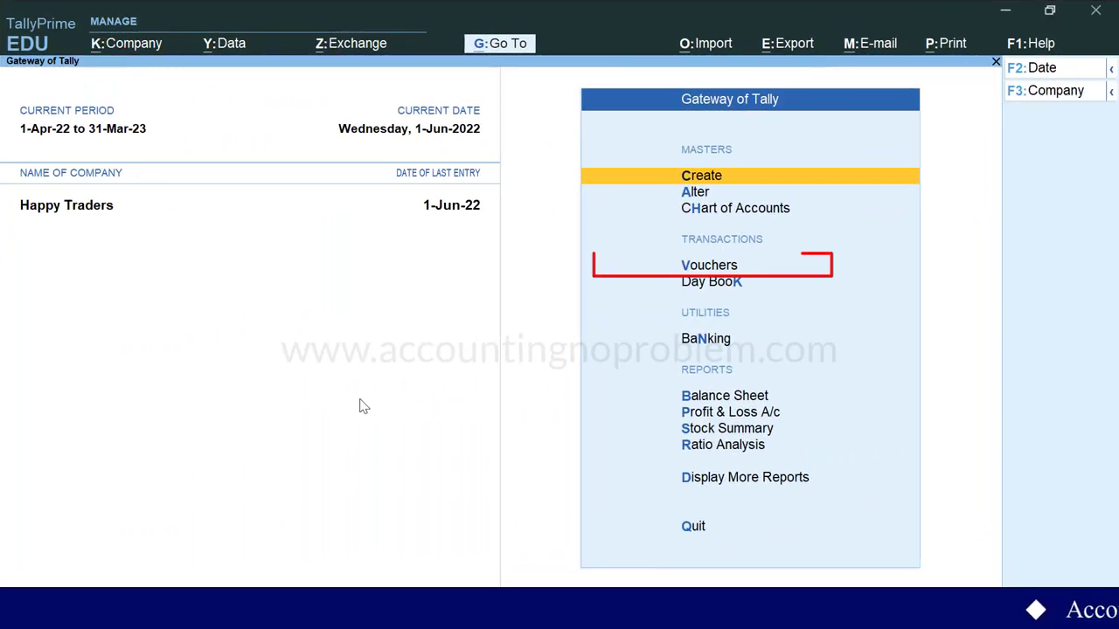
- Start a new sales voucher and enter 2.6 as its date
{"action": "key", "text": "v"}
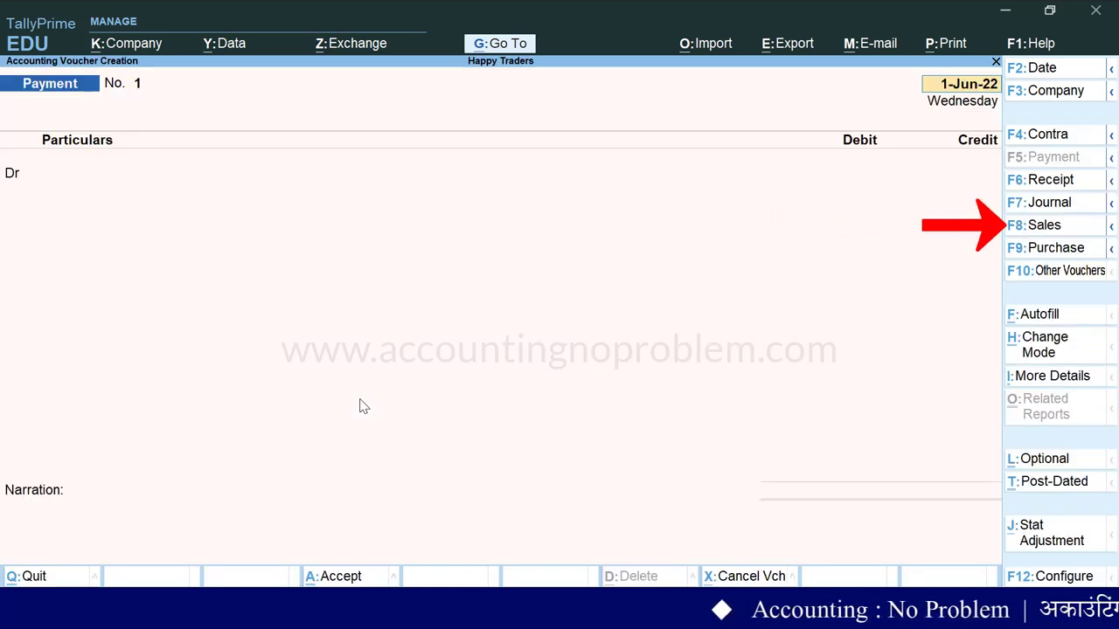
{"action": "key", "text": "F8"}
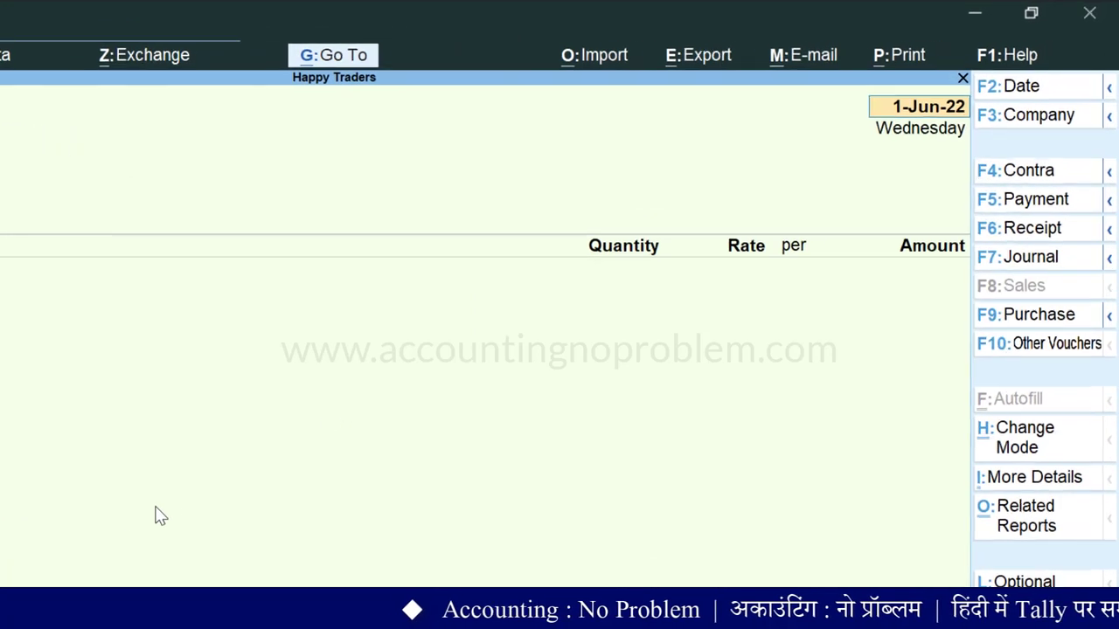
{"action": "key", "text": "F2"}
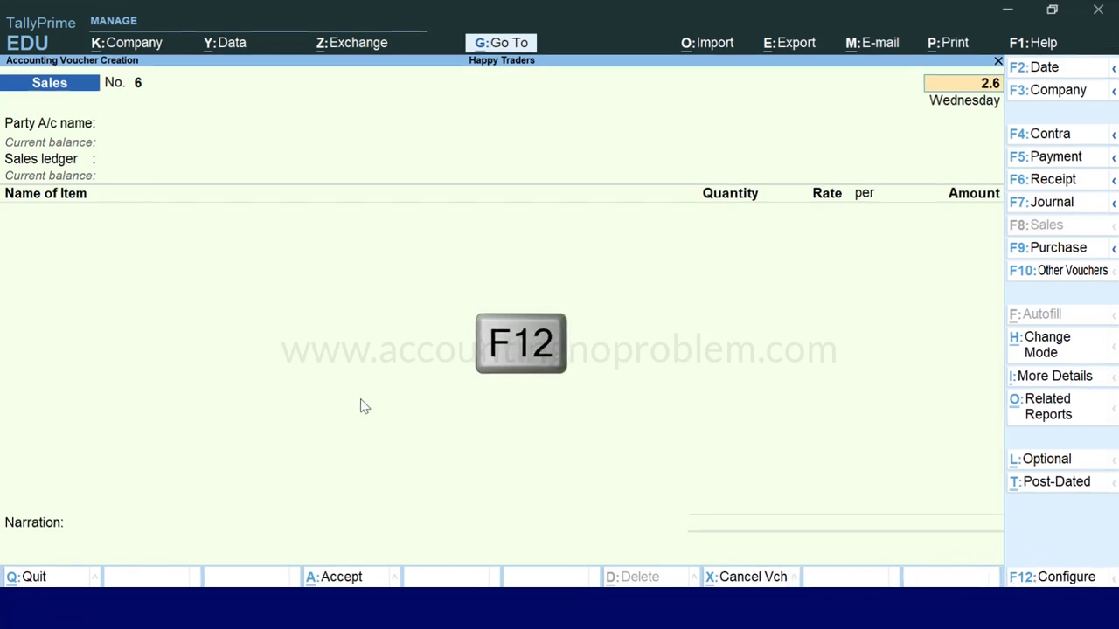
- Open the voucher configuration and set Show more configurations to Yes
{"action": "key", "text": "F12"}
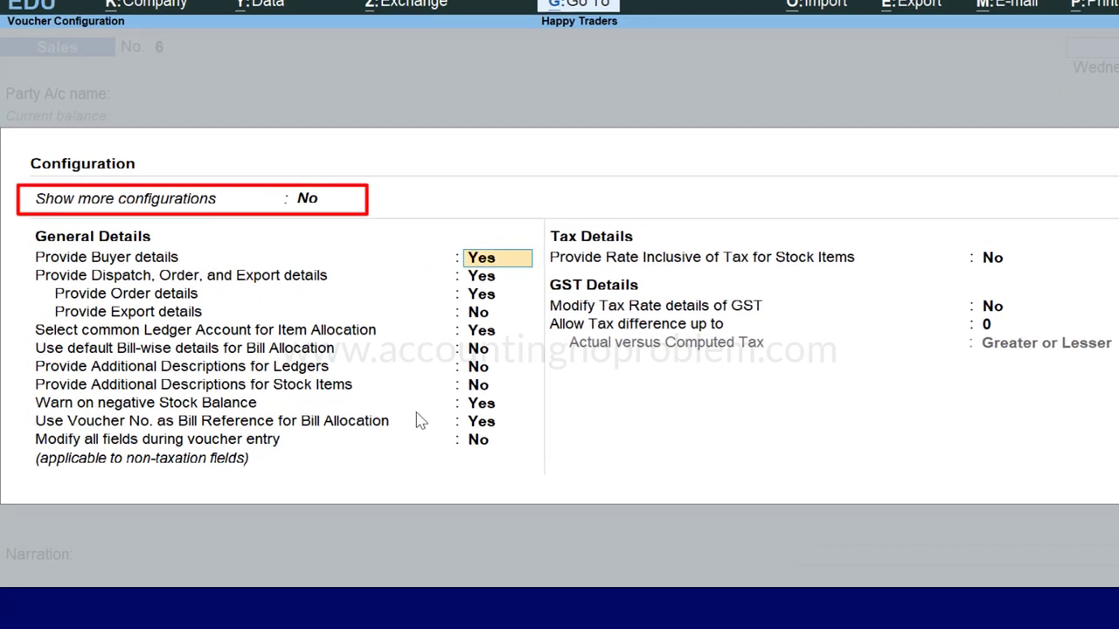
{"action": "key", "text": "BackSpace"}
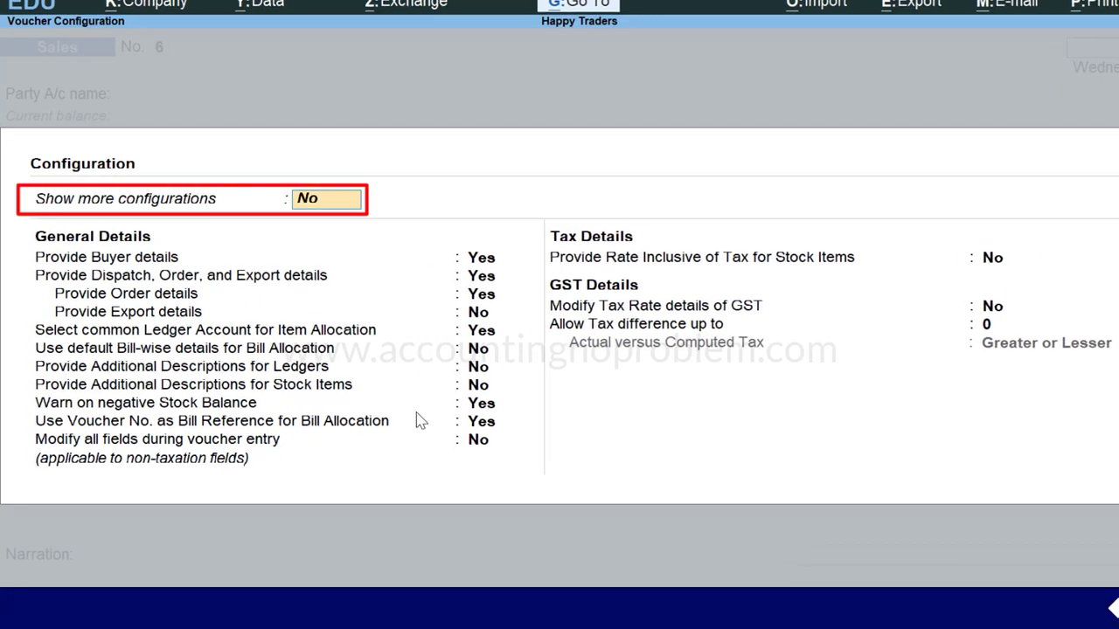
{"action": "type", "text": "yes"}
{"action": "key", "text": "Return"}
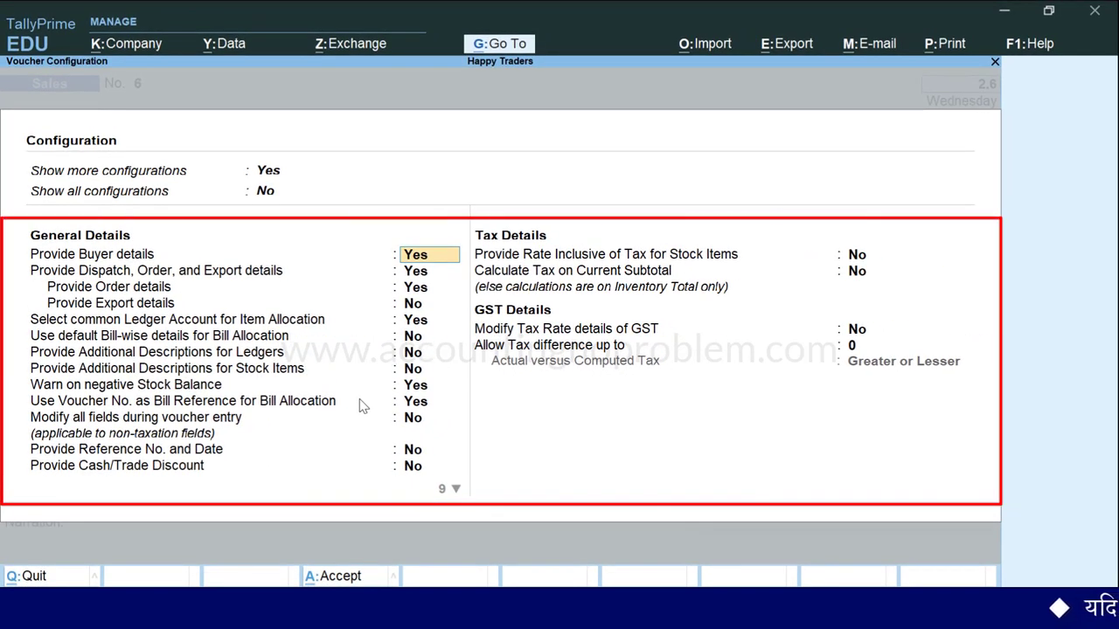
- Set Skip the Date field during voucher creation to Yes and save the voucher configuration
{"action": "key", "text": "Down"}
{"action": "key", "text": "Down"}
{"action": "key", "text": "Down"}
{"action": "key", "text": "Down"}
{"action": "key", "text": "Down"}
{"action": "key", "text": "Down"}
{"action": "key", "text": "Down"}
{"action": "key", "text": "Down"}
{"action": "key", "text": "Down"}
{"action": "key", "text": "Down"}
{"action": "key", "text": "Down"}
{"action": "key", "text": "Down"}
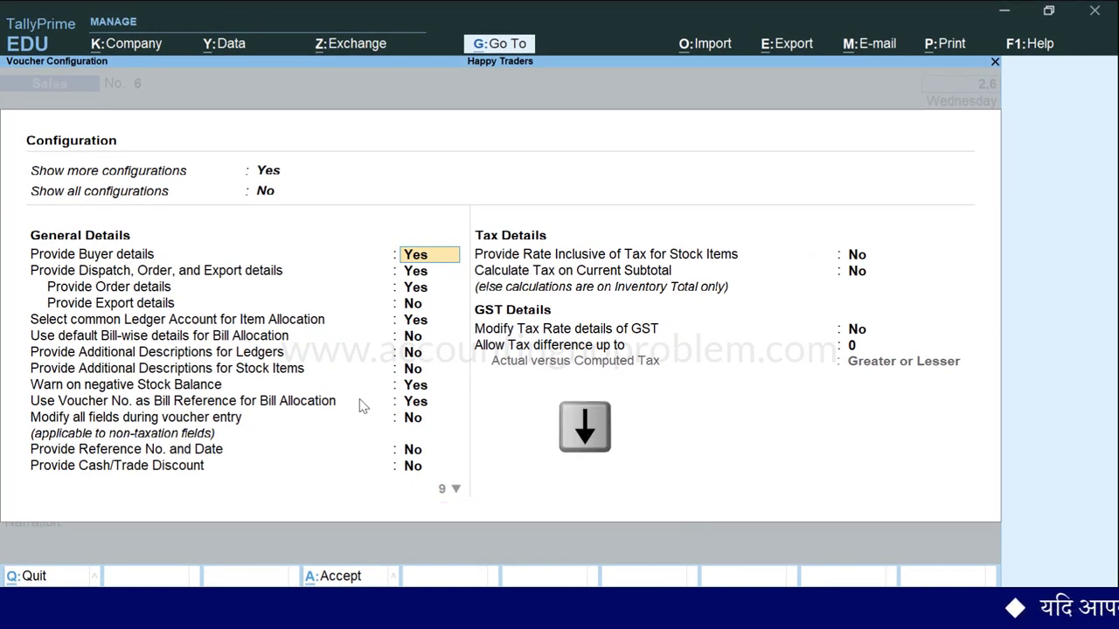
{"action": "key", "text": "Down"}
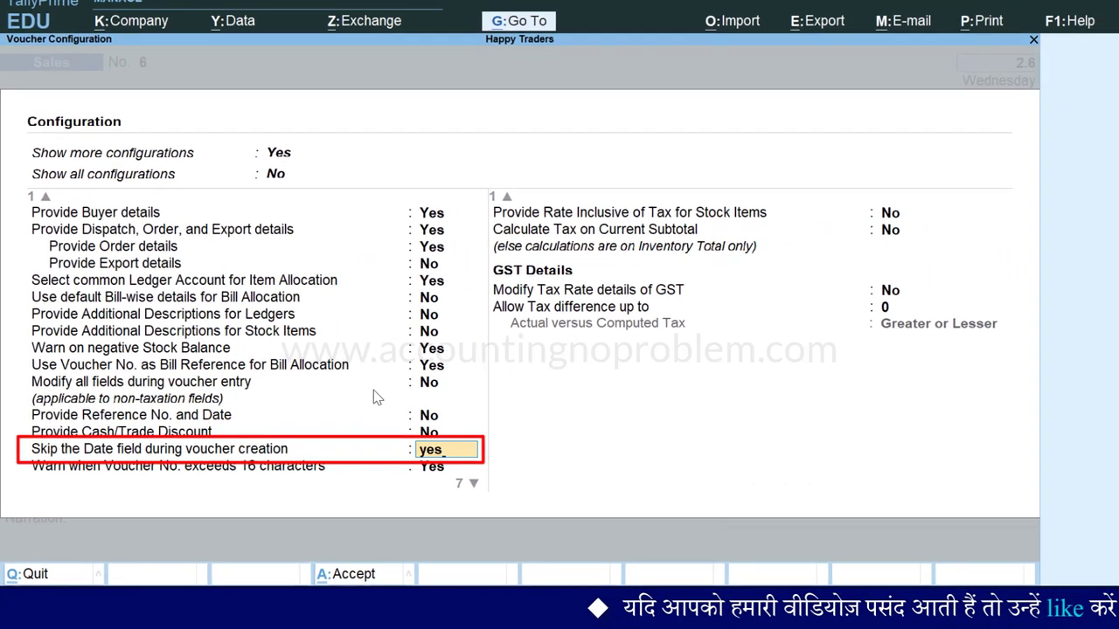
{"action": "key", "text": "ctrl+a"}
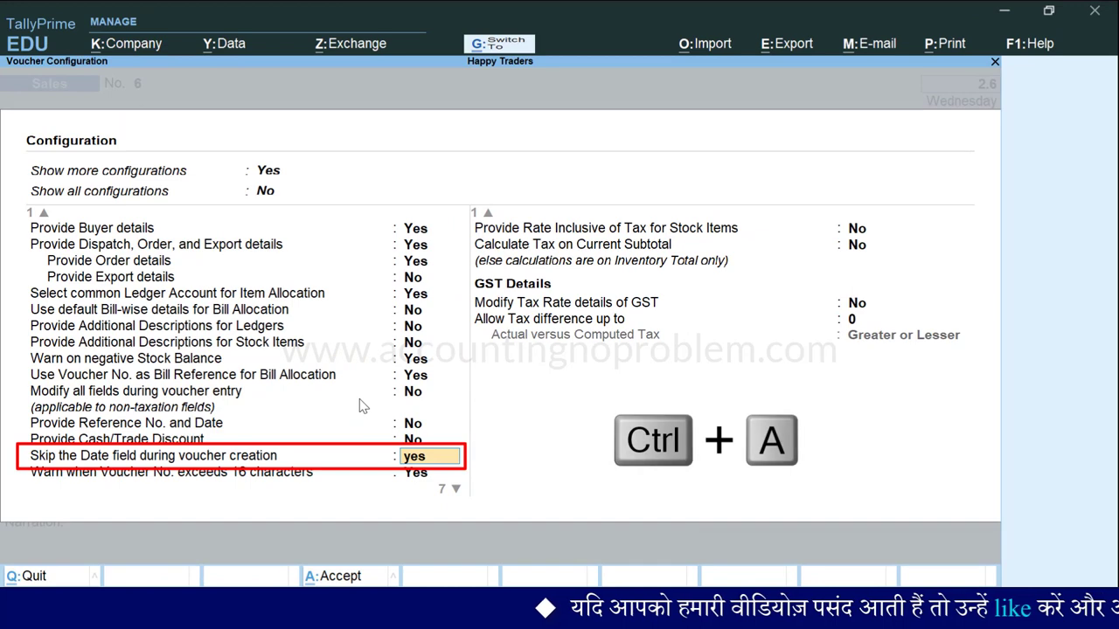
- Quit and reopen the sales voucher entry, and set the voucher date to 2-6-2022
{"action": "key", "text": "Escape"}
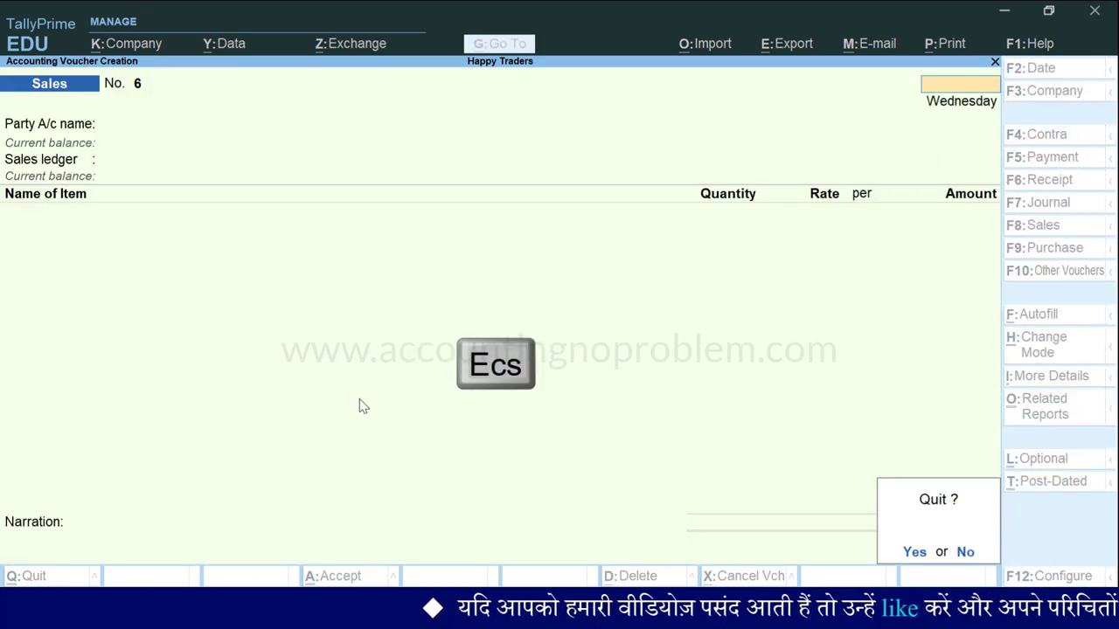
{"action": "key", "text": "y"}
{"action": "key", "text": "v"}
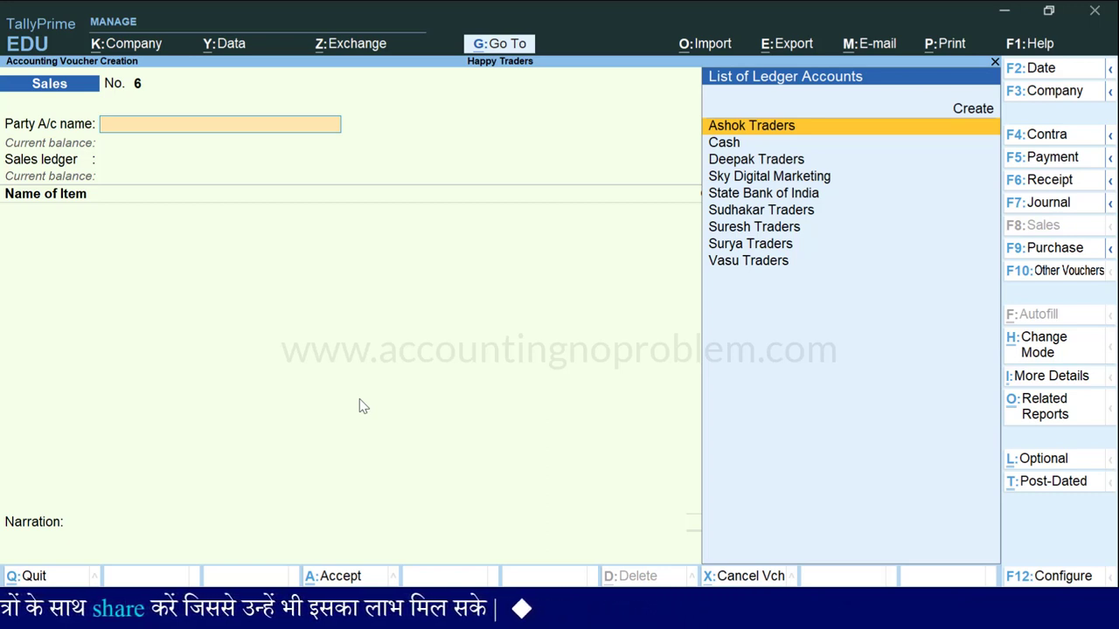
{"action": "key", "text": "F2"}
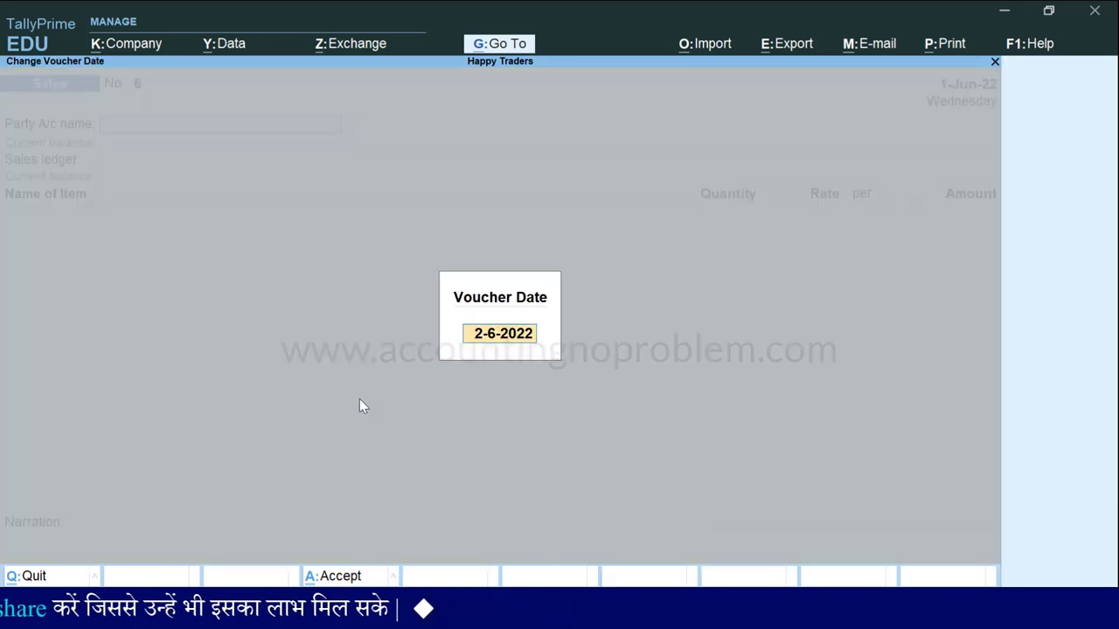
{"action": "key", "text": "Return"}
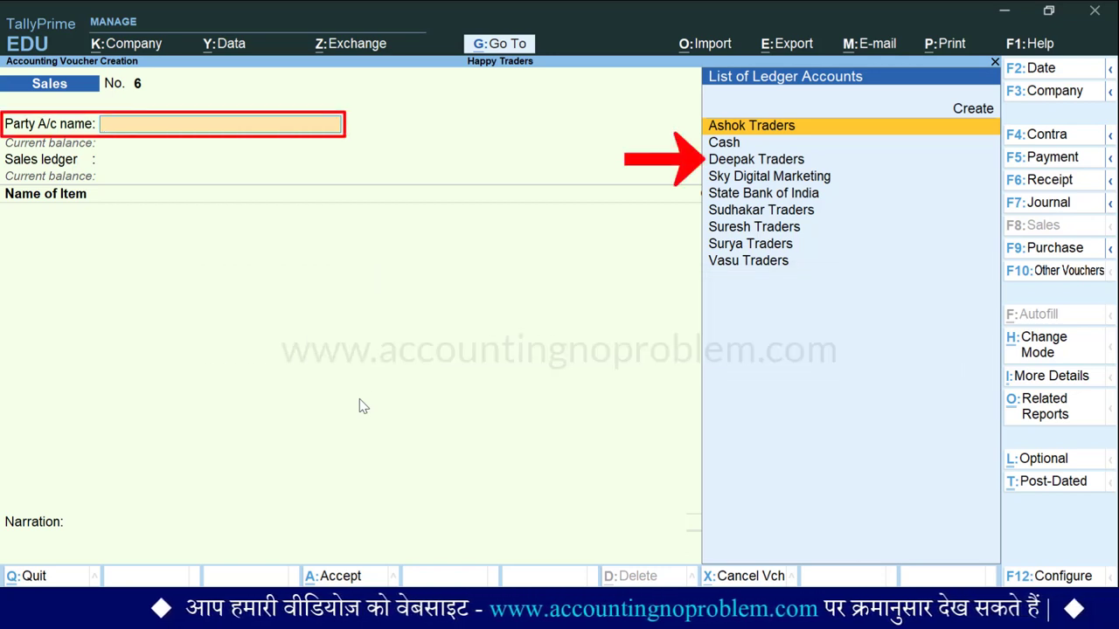
- Choose Deepak Traders as the party account and accept its additional details
{"action": "key", "text": "Down"}
{"action": "key", "text": "Down"}
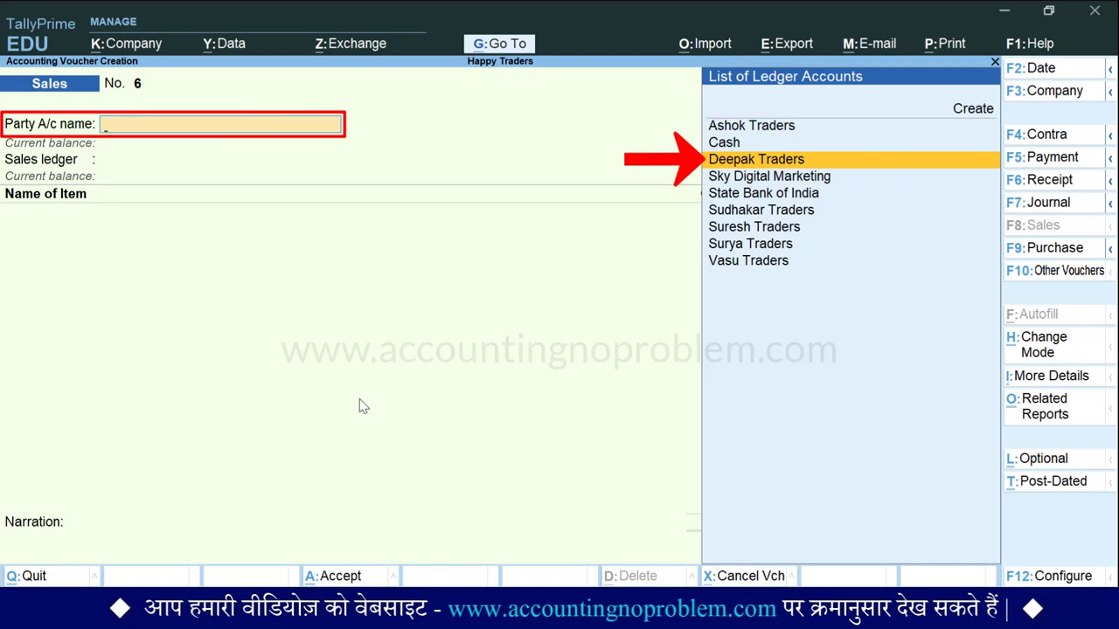
{"action": "key", "text": "Return"}
{"action": "key", "text": "ctrl+a"}
{"action": "key", "text": "Return"}
{"action": "key", "text": "ctrl+a"}
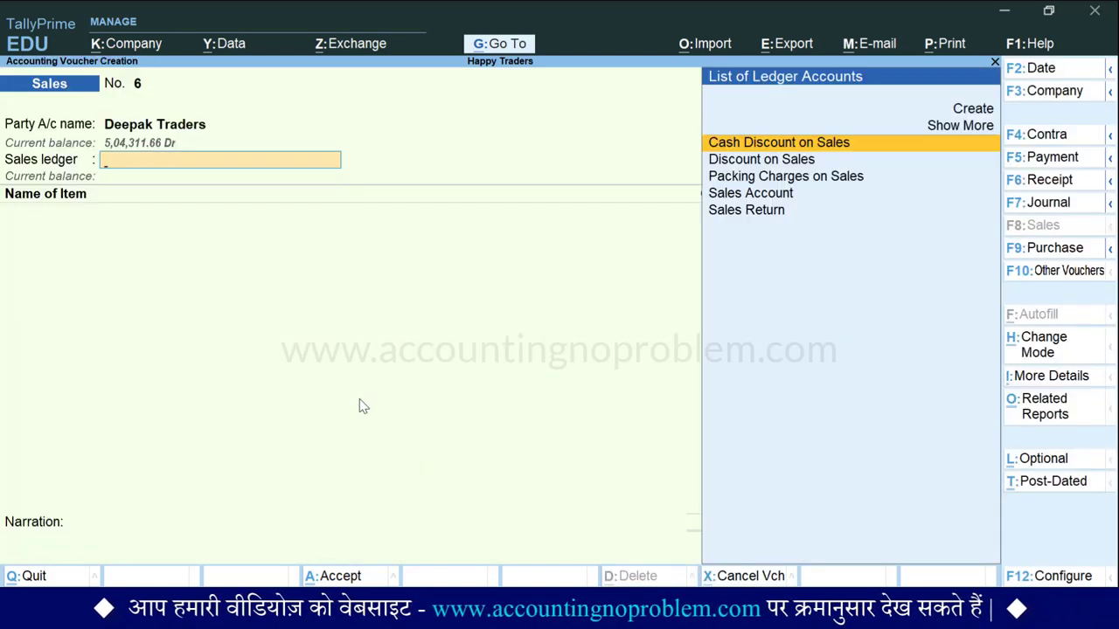
- Choose Sales Account as the voucher's sales ledger
{"action": "key", "text": "Down"}
{"action": "key", "text": "Down"}
{"action": "key", "text": "Down"}
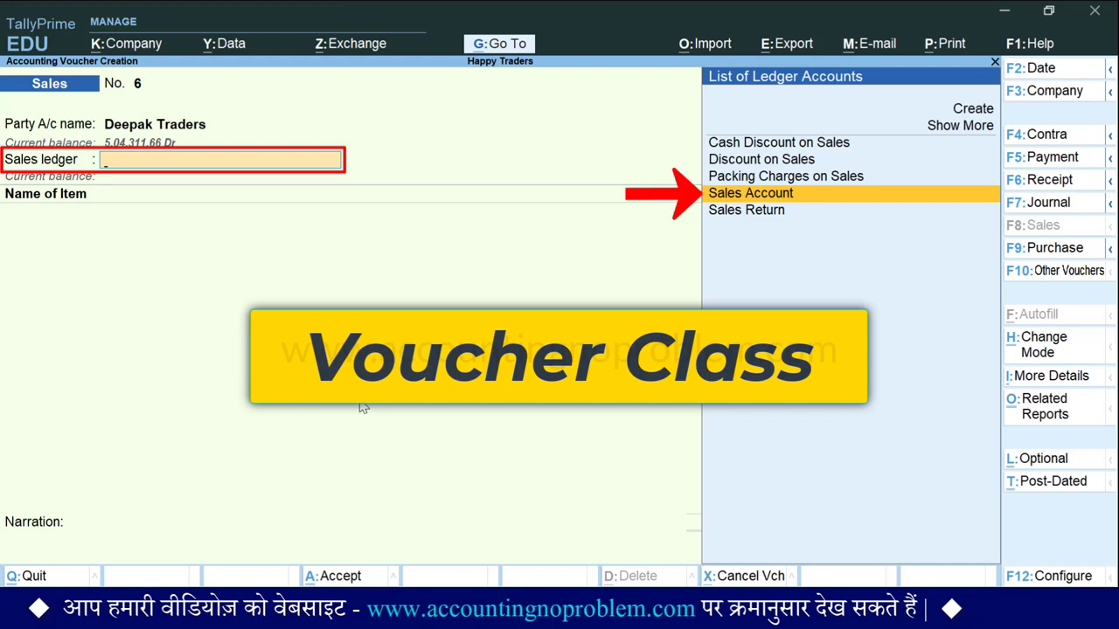
{"action": "key", "text": "Return"}
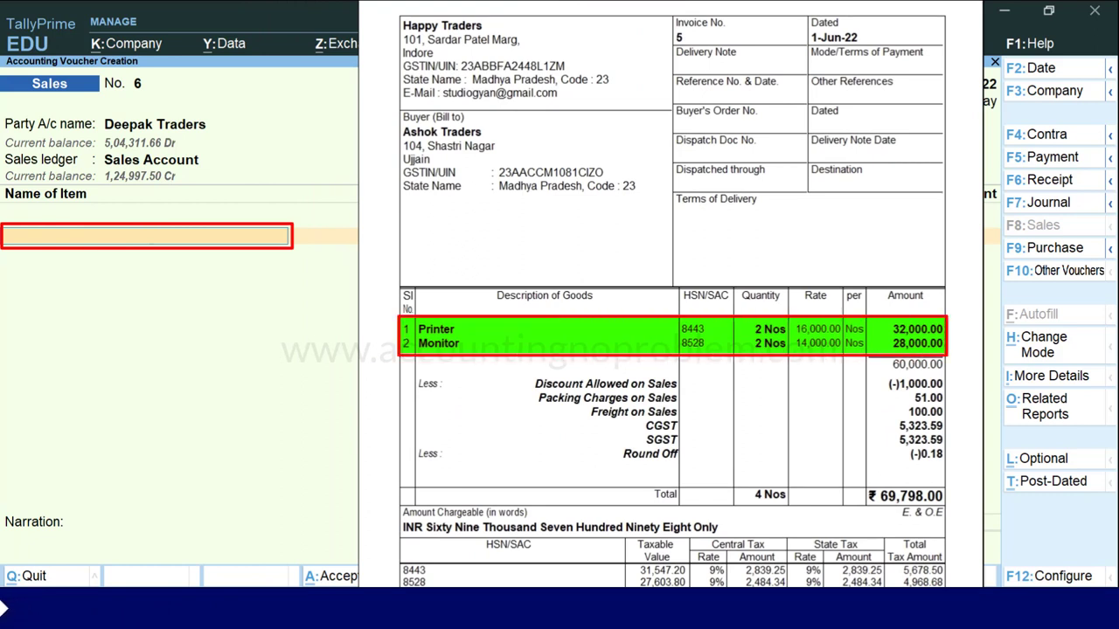
- Add the stock item Printer with a quantity of 2 Nos at a rate of 16,000
{"action": "type", "text": "P"}
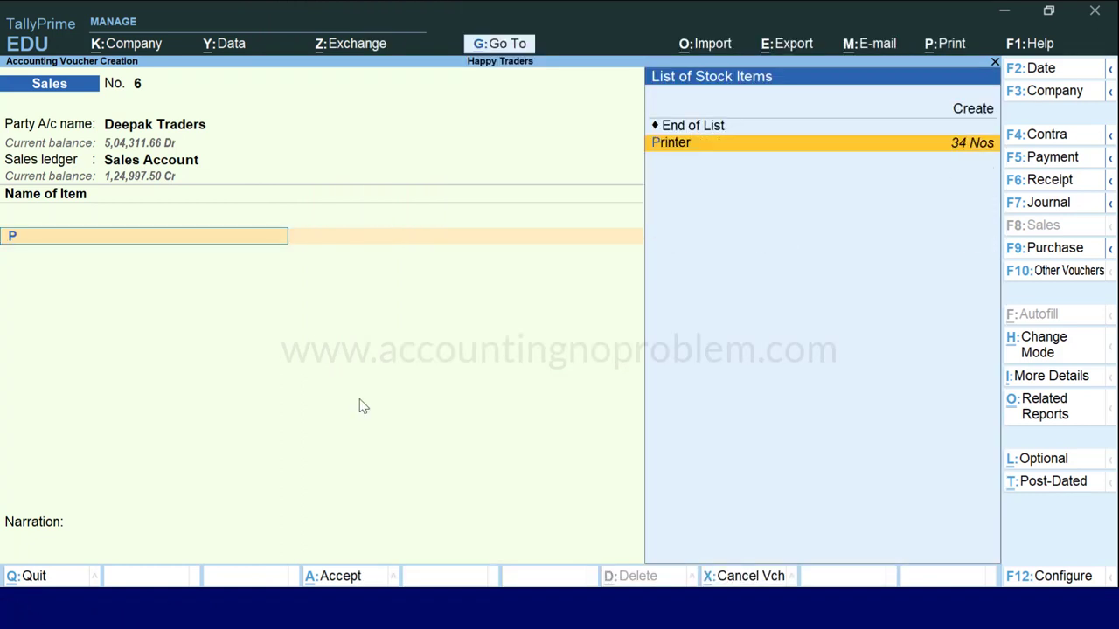
{"action": "key", "text": "Return"}
{"action": "key", "text": "Return"}
{"action": "key", "text": "Return"}
{"action": "key", "text": "Return"}
{"action": "key", "text": "Return"}
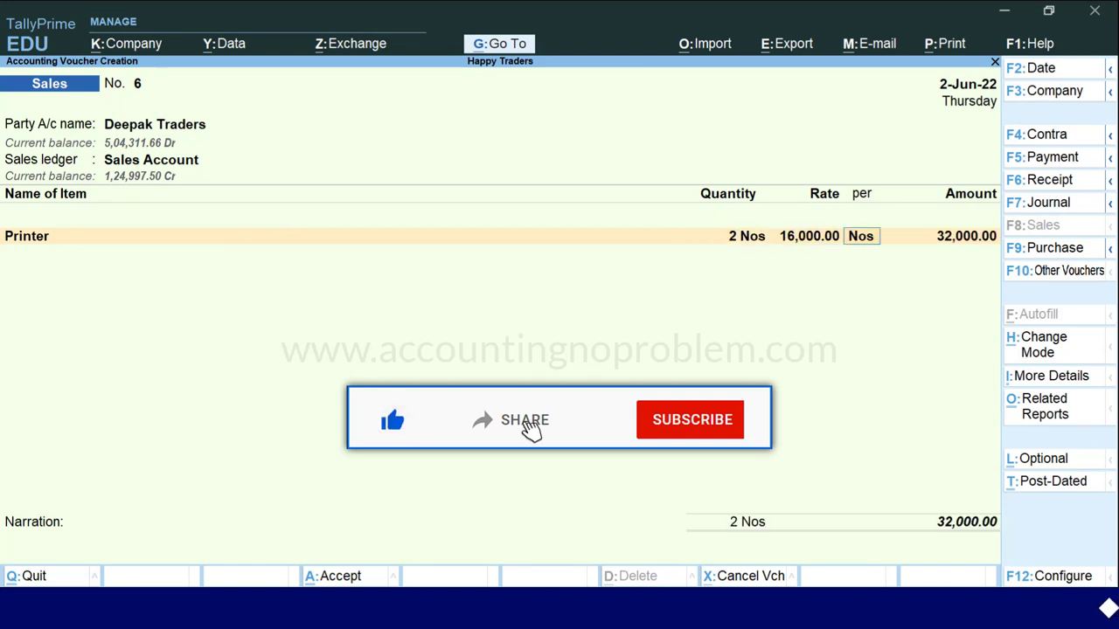
- Add the stock item Monitor with a quantity of 2 Nos at a rate of 14,000
{"action": "type", "text": "M"}
{"action": "key", "text": "Return"}
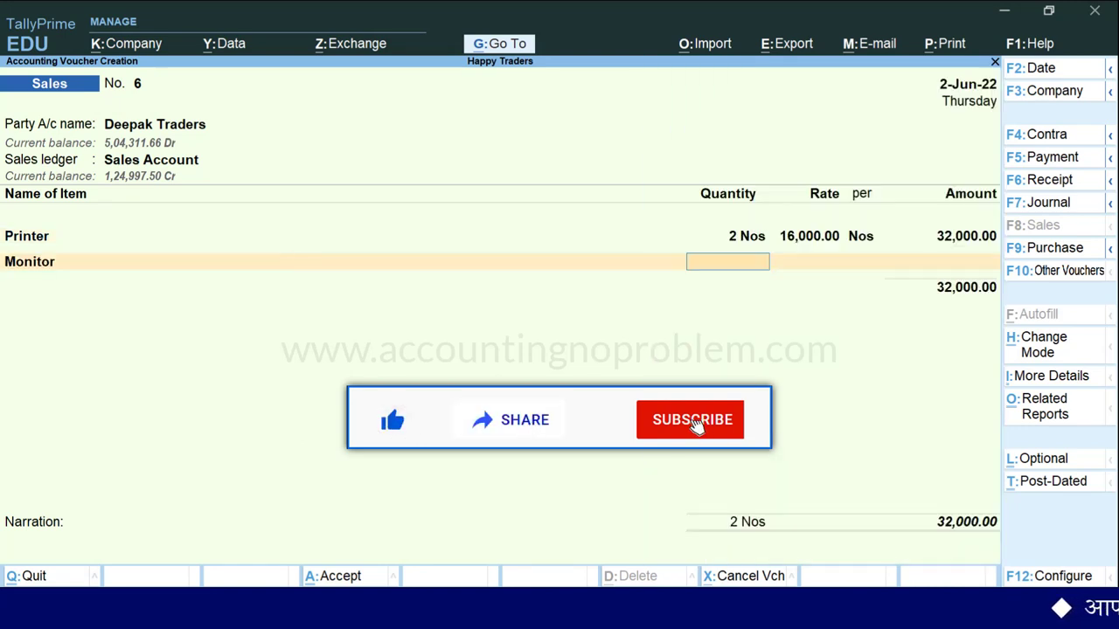
{"action": "type", "text": "2"}
{"action": "key", "text": "Return"}
{"action": "key", "text": "Return"}
{"action": "key", "text": "Return"}
{"action": "key", "text": "Return"}
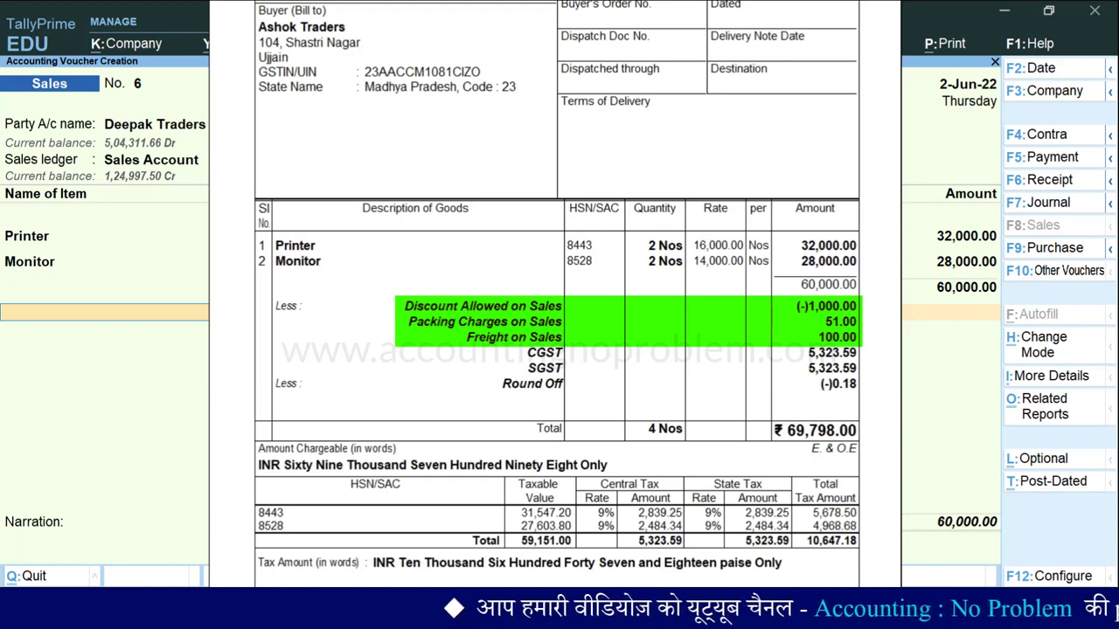
- Finish the item list and add the Discount Allowed on Sales ledger with an amount of -1000
{"action": "key", "text": "Return"}
{"action": "type", "text": "d"}
{"action": "key", "text": "Down"}
{"action": "key", "text": "Down"}
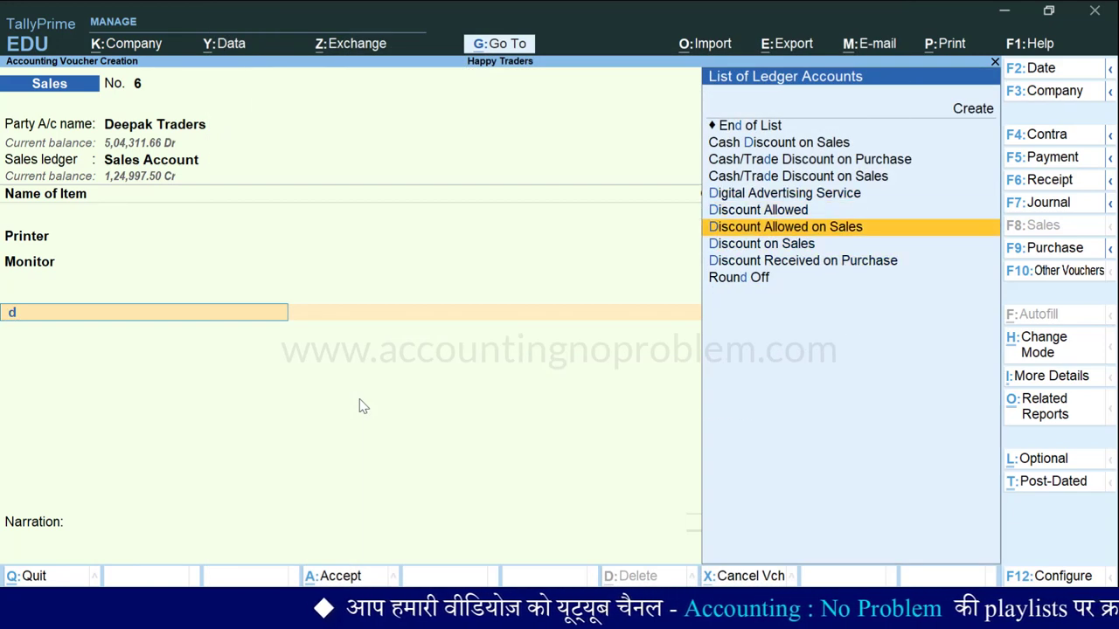
{"action": "key", "text": "Return"}
{"action": "type", "text": "-1000"}
{"action": "key", "text": "Return"}
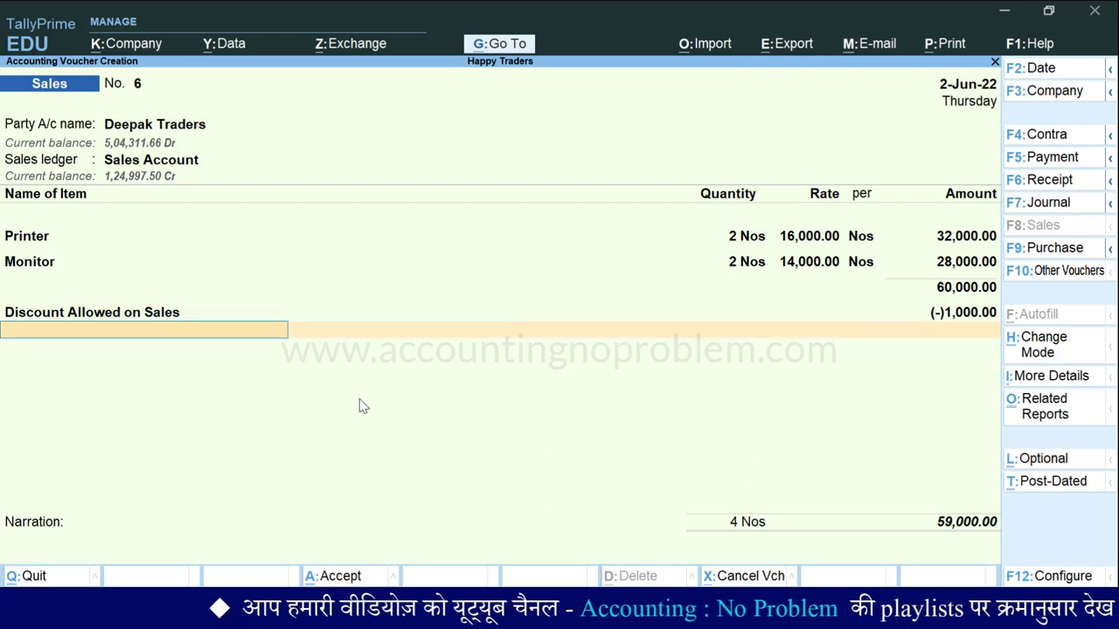
- Add the Packing Charges on Sales ledger with an amount of 51
{"action": "type", "text": "P"}
{"action": "key", "text": "Return"}
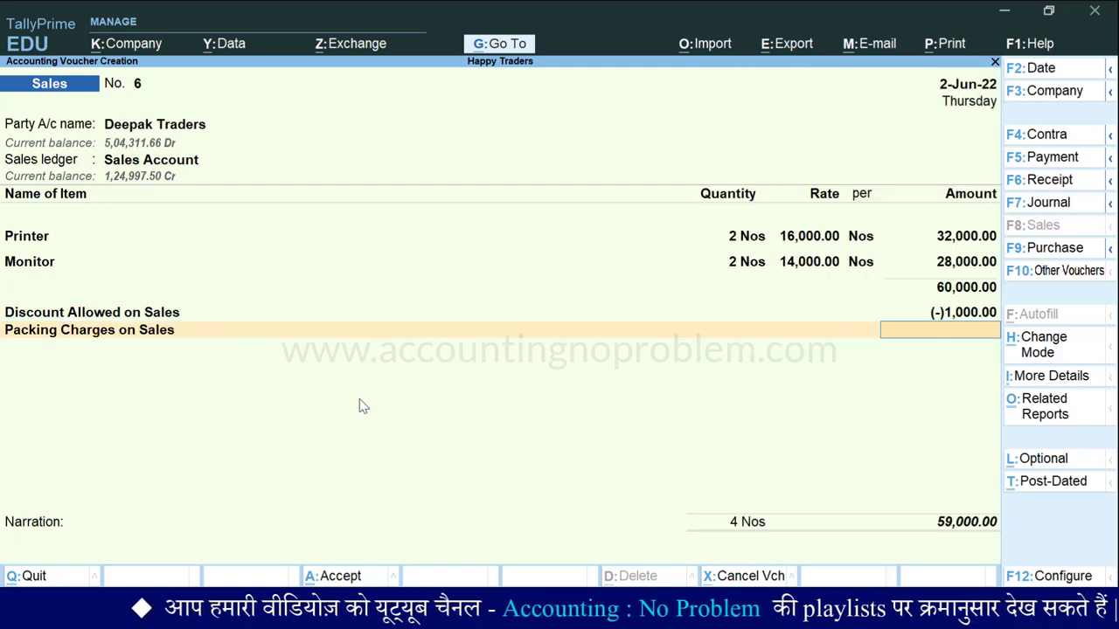
{"action": "type", "text": "51"}
{"action": "key", "text": "Return"}
- Add the Freight on Sales ledger with an amount of 100
{"action": "type", "text": "F"}
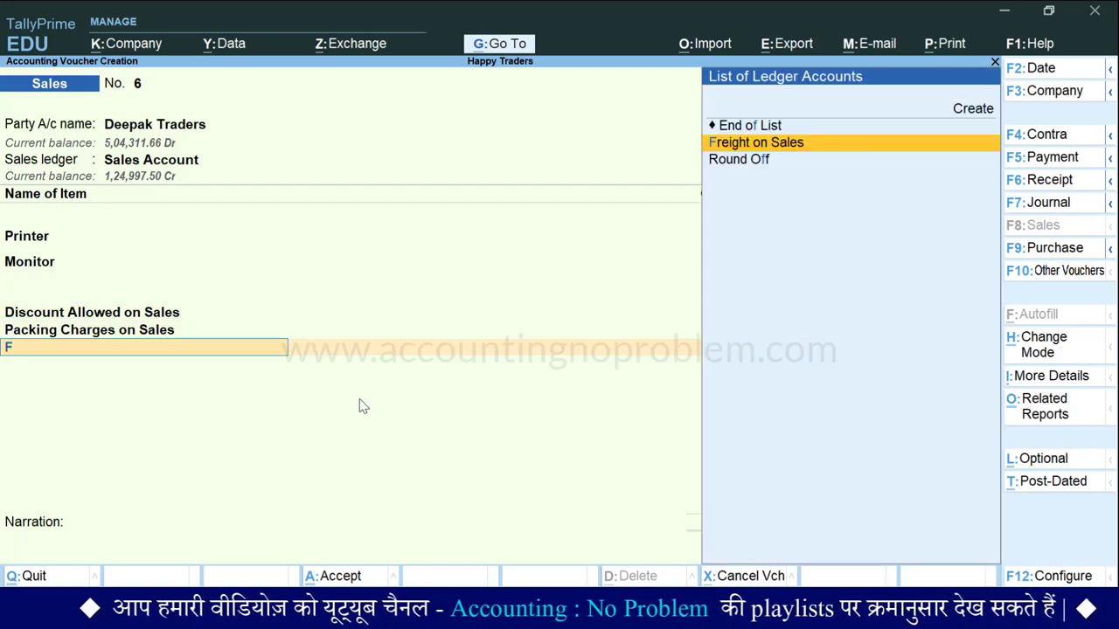
{"action": "key", "text": "Return"}
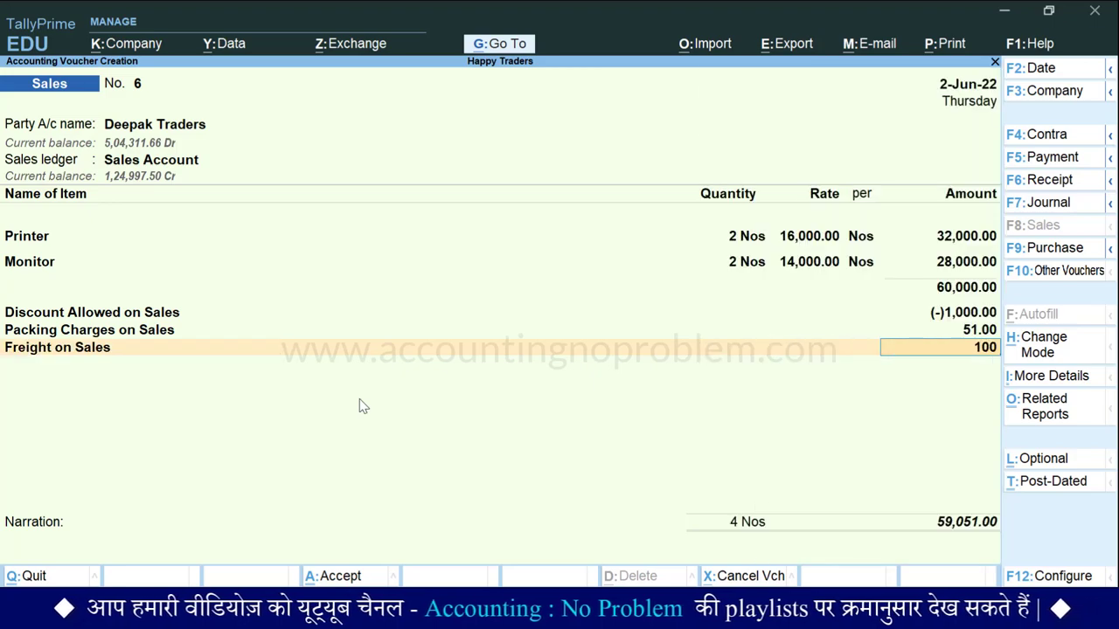
{"action": "type", "text": "100"}
{"action": "key", "text": "Return"}
{"action": "key", "text": "ctrl+a"}
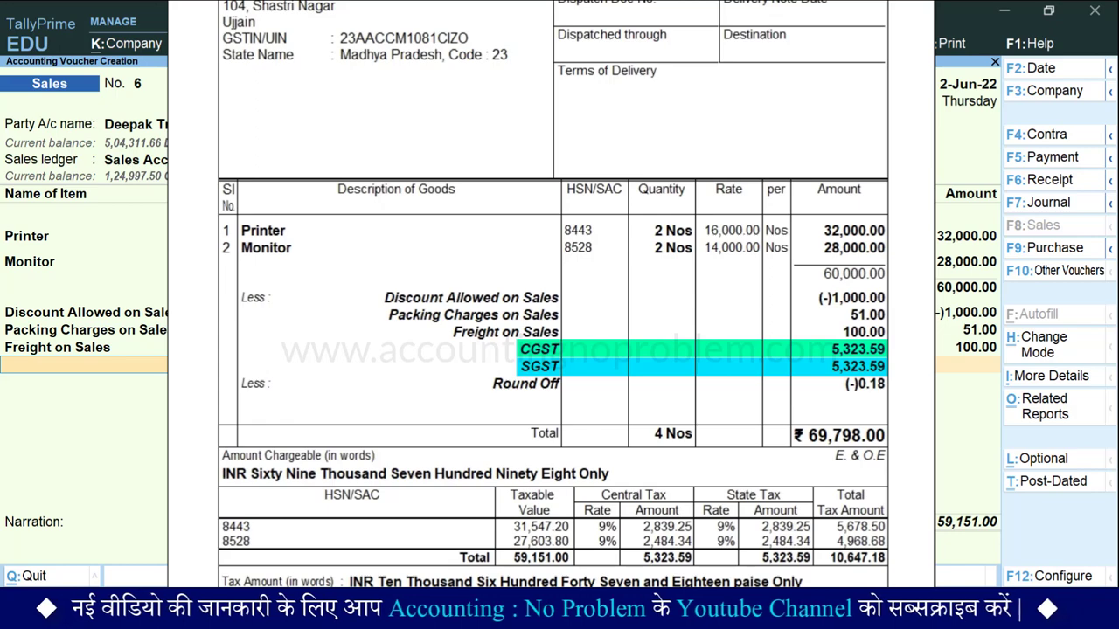
- Add the CGST and SGST ledgers with their calculated tax amounts
{"action": "type", "text": "C"}
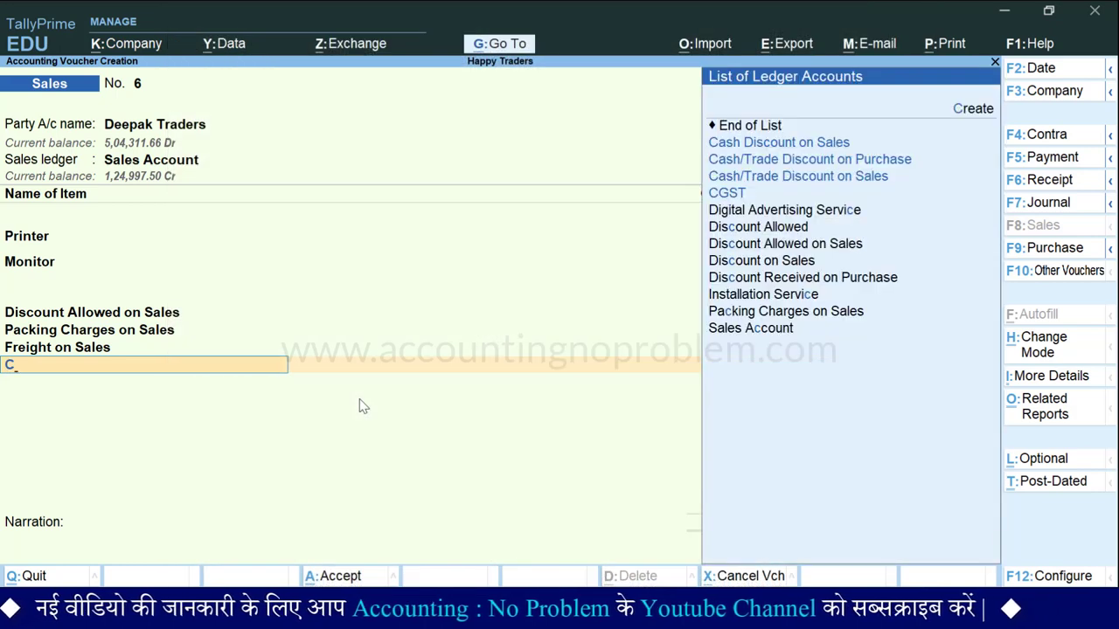
{"action": "type", "text": "g"}
{"action": "key", "text": "Return"}
{"action": "key", "text": "Return"}
{"action": "type", "text": "S"}
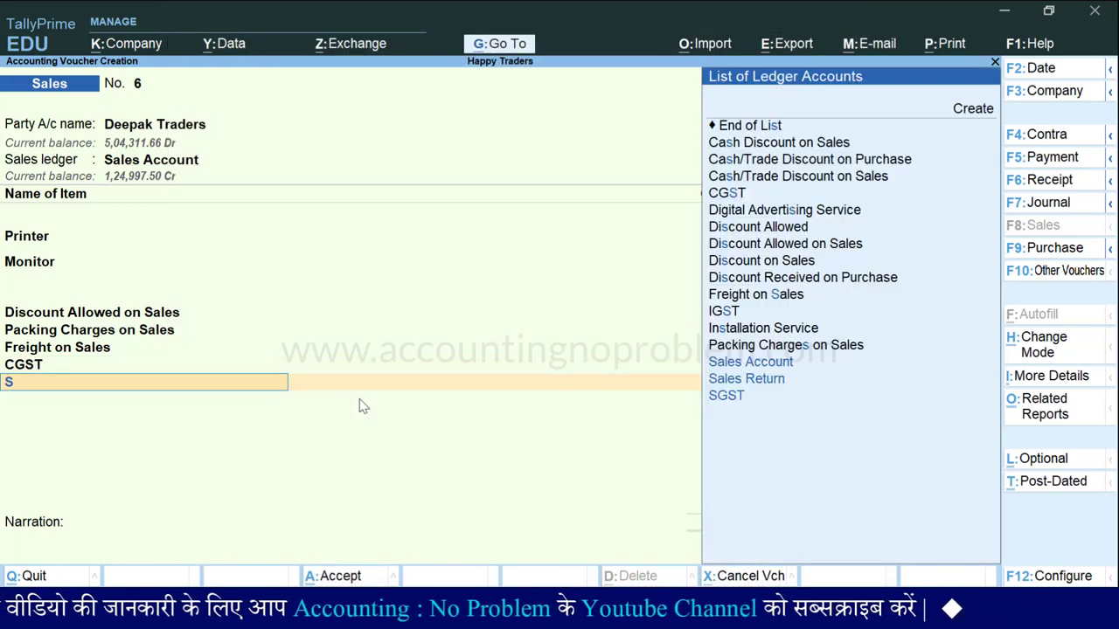
{"action": "type", "text": "g"}
{"action": "key", "text": "Return"}
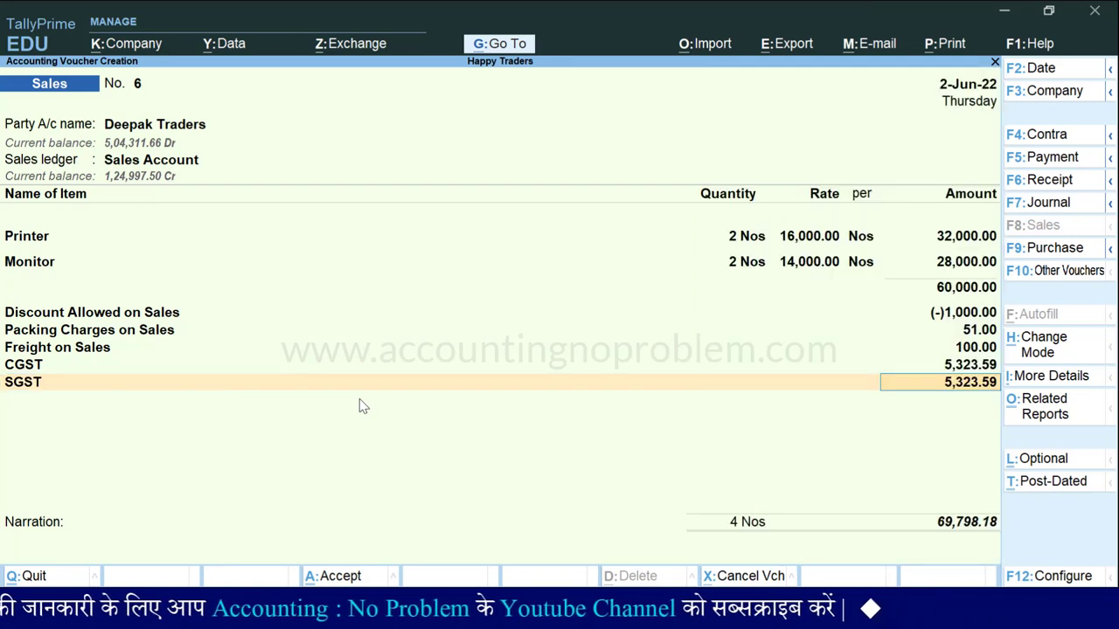
{"action": "key", "text": "Return"}
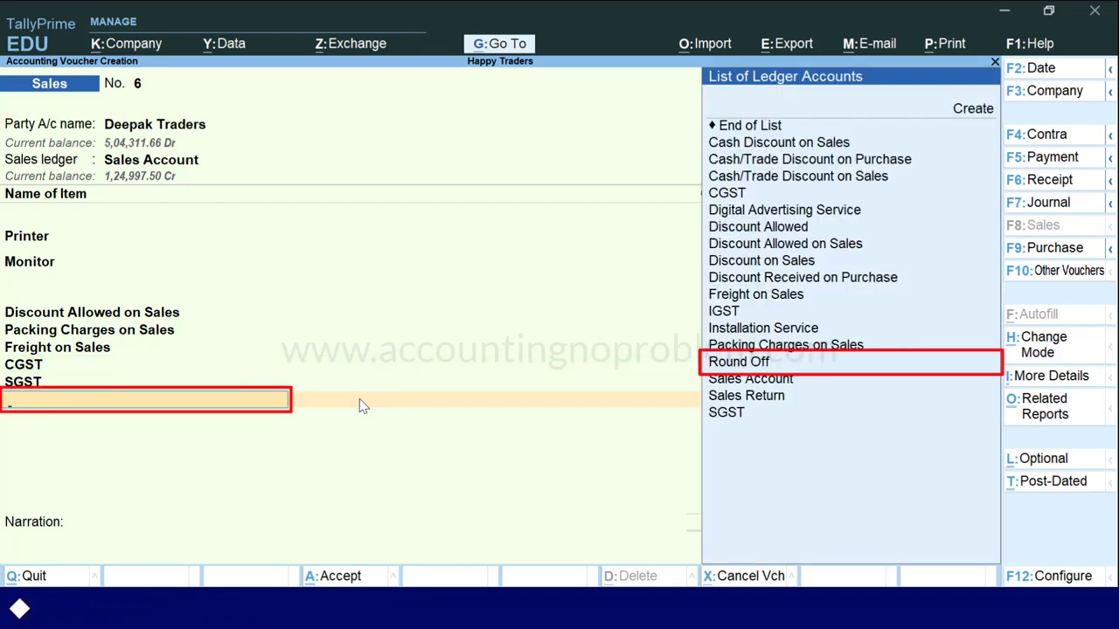
- Add the Round Off ledger, and quit the sales voucher without saving it
{"action": "type", "text": "R"}
{"action": "key", "text": "Return"}
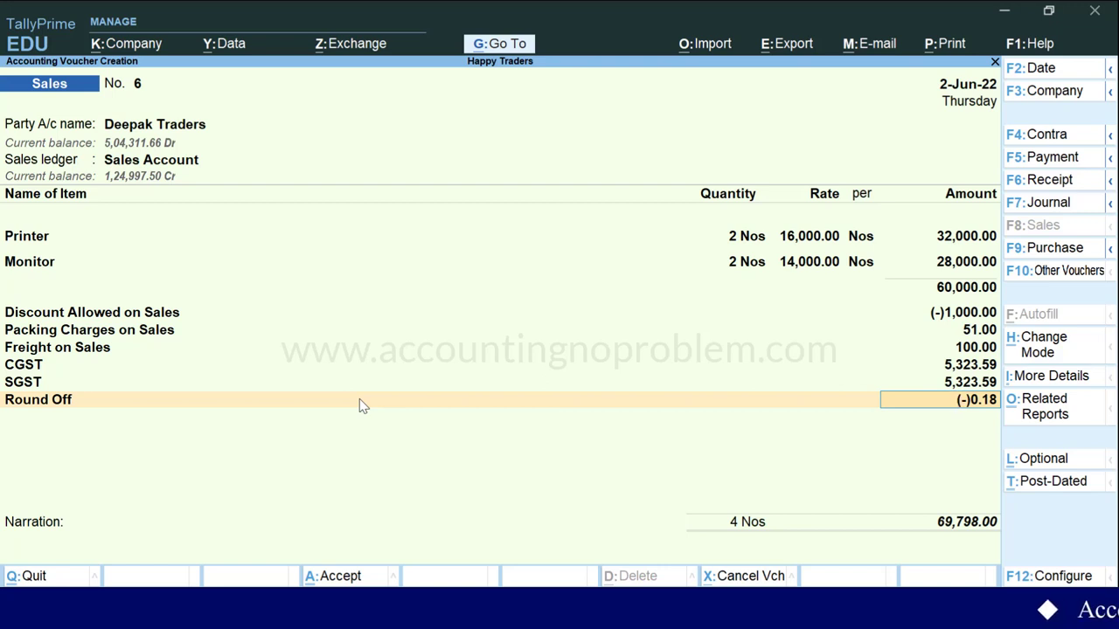
{"action": "key", "text": "Escape"}
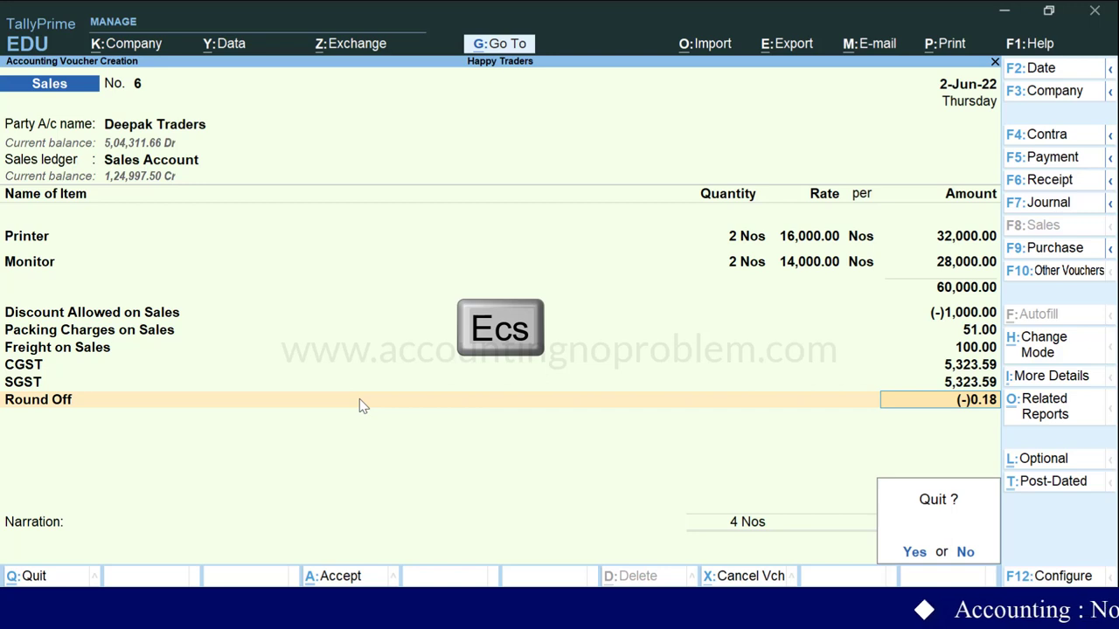
{"action": "key", "text": "y"}
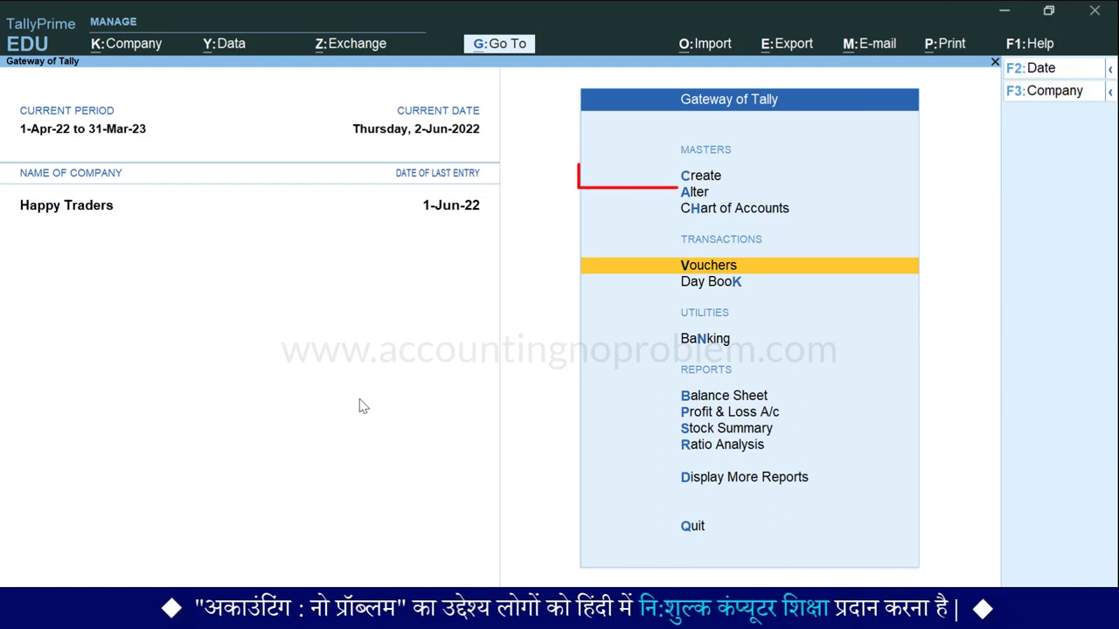
- Start creating a voucher type named GST Sales with Sales as its type of voucher
{"action": "key", "text": "c"}
{"action": "key", "text": "c"}
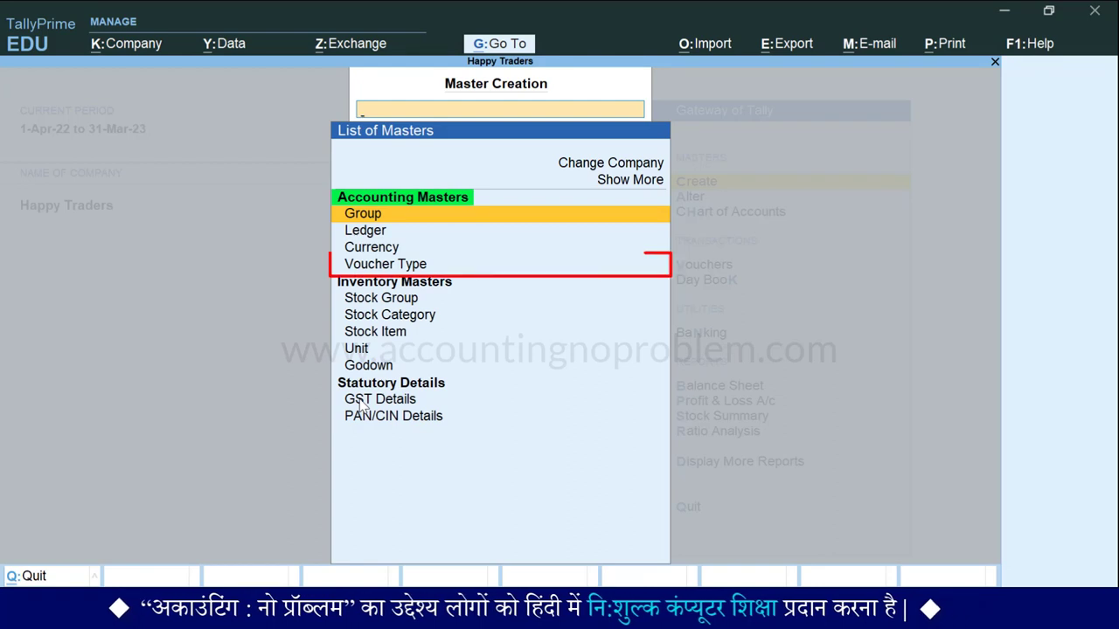
{"action": "key", "text": "Down"}
{"action": "key", "text": "Down"}
{"action": "key", "text": "Down"}
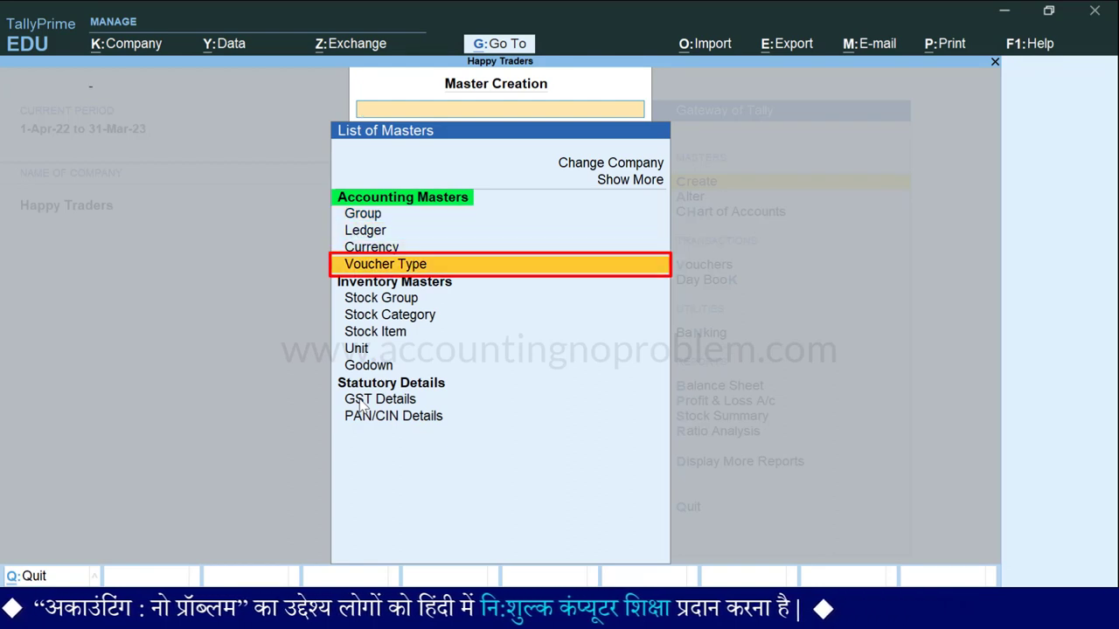
{"action": "key", "text": "Return"}
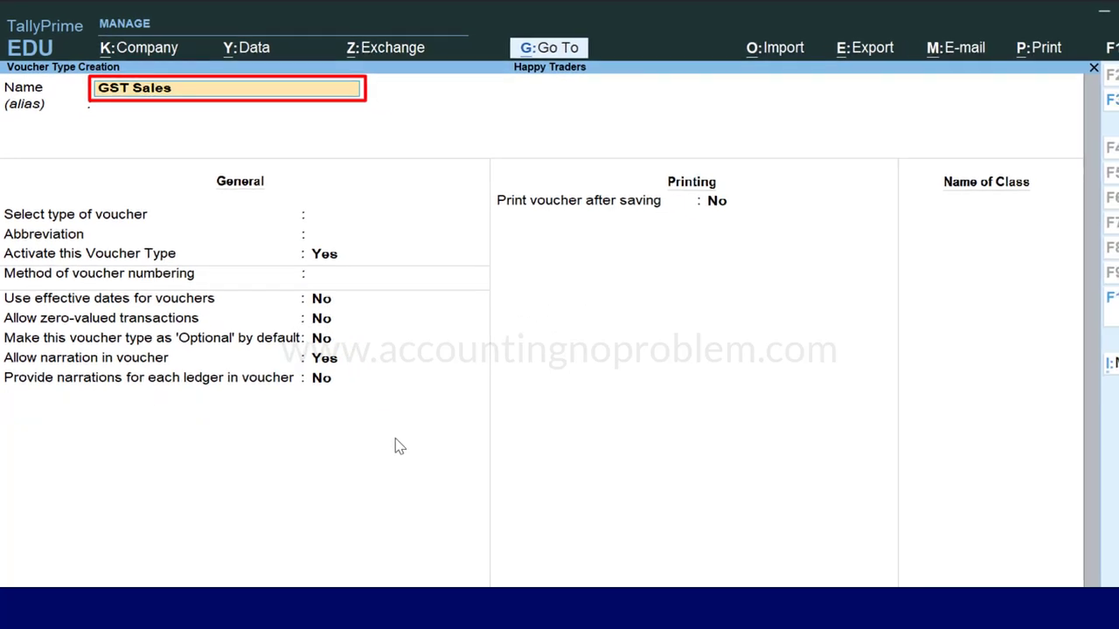
{"action": "key", "text": "Return"}
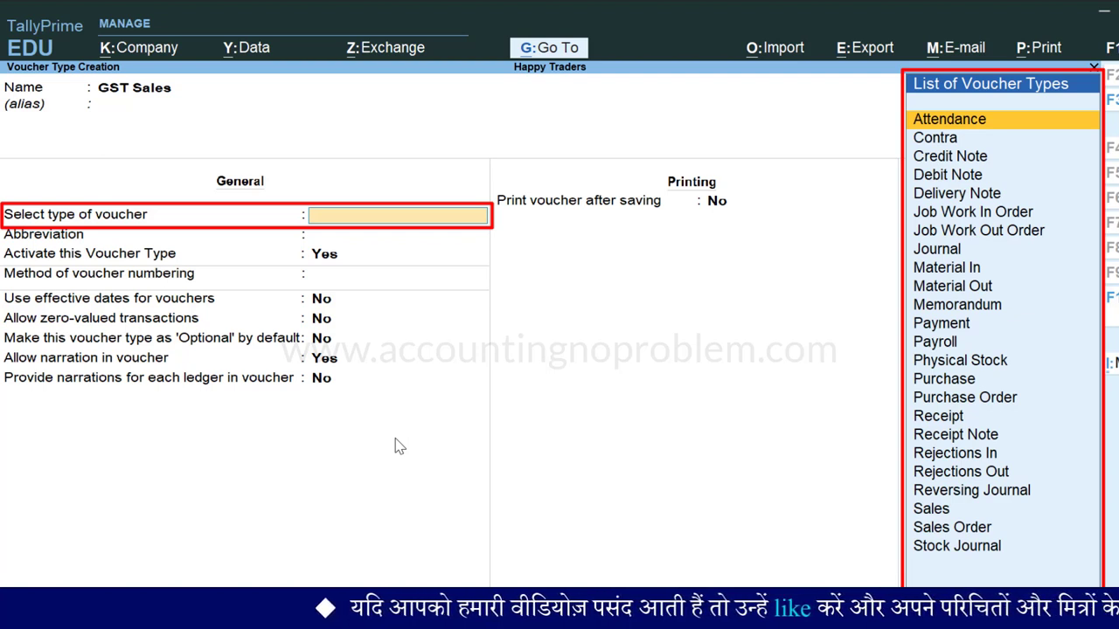
{"action": "type", "text": "S"}
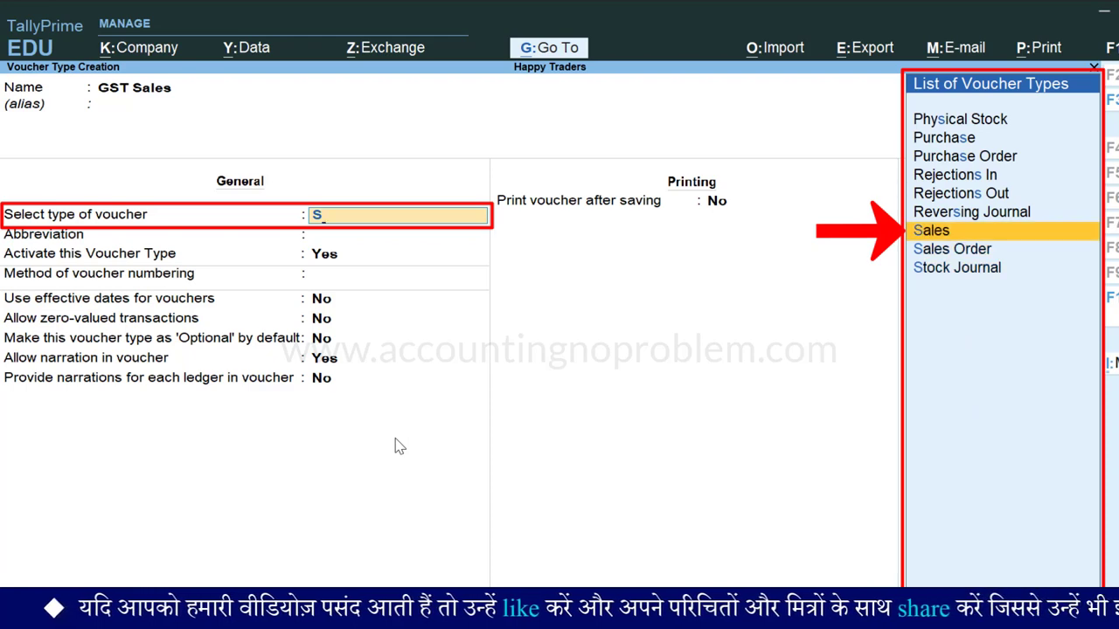
{"action": "key", "text": "Return"}
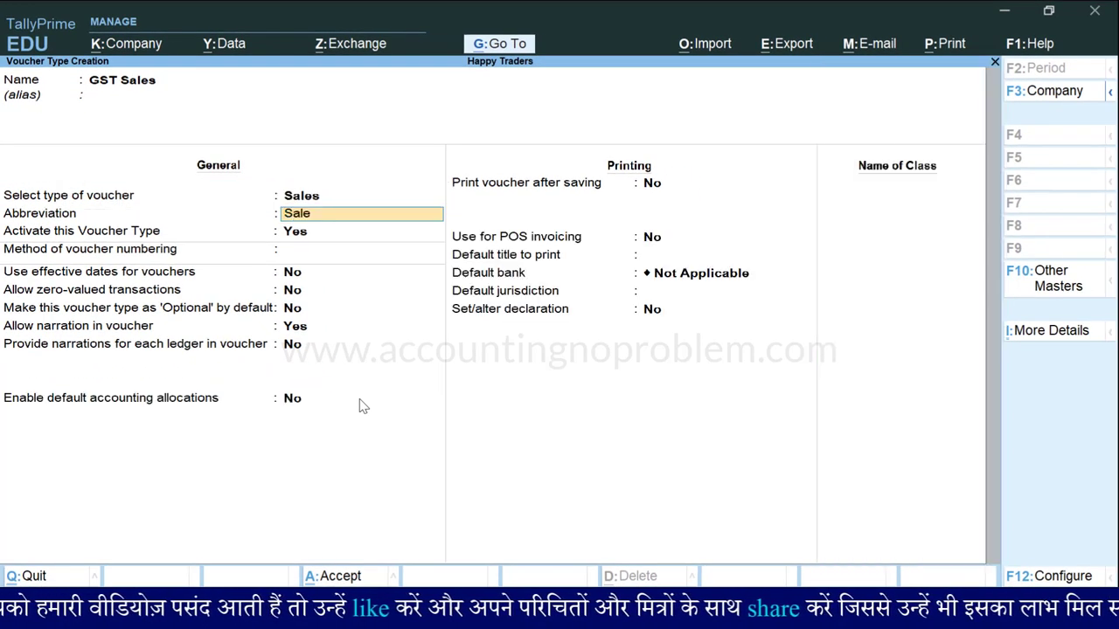
- Keep the abbreviation Sale, use Automatic voucher numbering, and accept the default general settings of the GST Sales voucher type
{"action": "key", "text": "Return"}
{"action": "key", "text": "Return"}
{"action": "key", "text": "Return"}
{"action": "key", "text": "Return"}
{"action": "key", "text": "Return"}
{"action": "key", "text": "Return"}
{"action": "key", "text": "Return"}
{"action": "key", "text": "Return"}
{"action": "key", "text": "Return"}
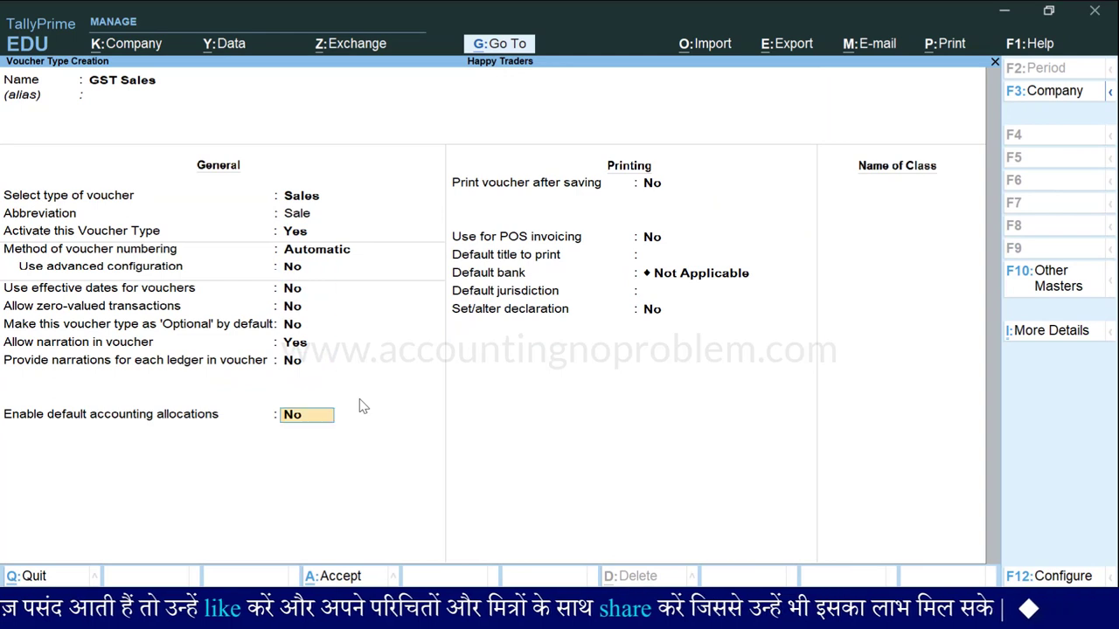
- Accept the default accounting allocation and printing settings, and add a voucher class named GST Sales
{"action": "key", "text": "Return"}
{"action": "key", "text": "Return"}
{"action": "key", "text": "Return"}
{"action": "key", "text": "Return"}
{"action": "key", "text": "Return"}
{"action": "key", "text": "Return"}
{"action": "key", "text": "Return"}
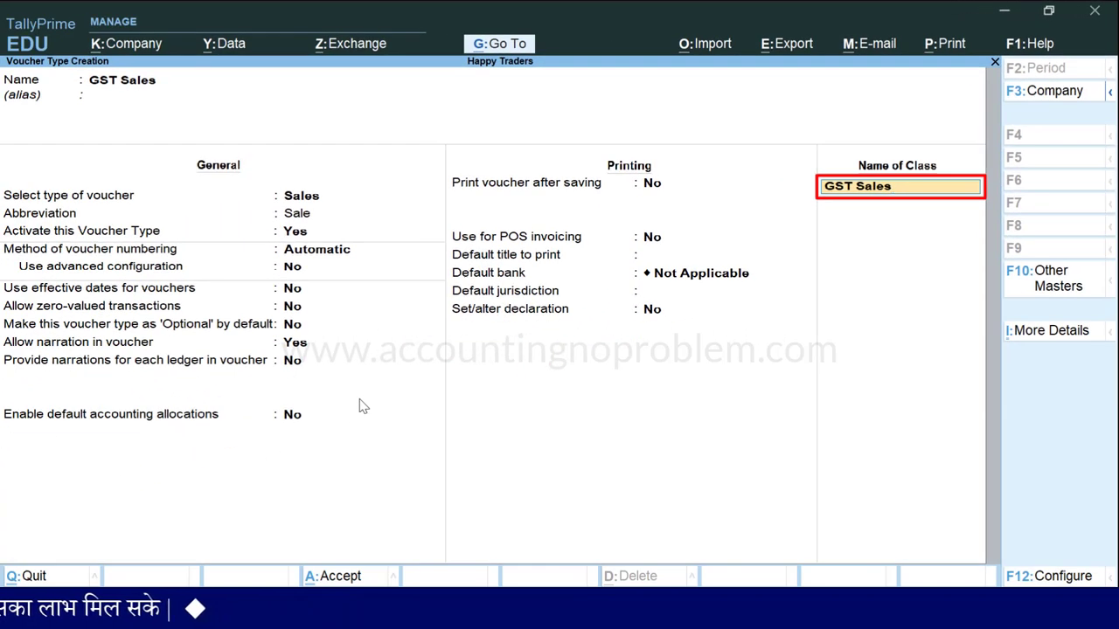
{"action": "key", "text": "Return"}
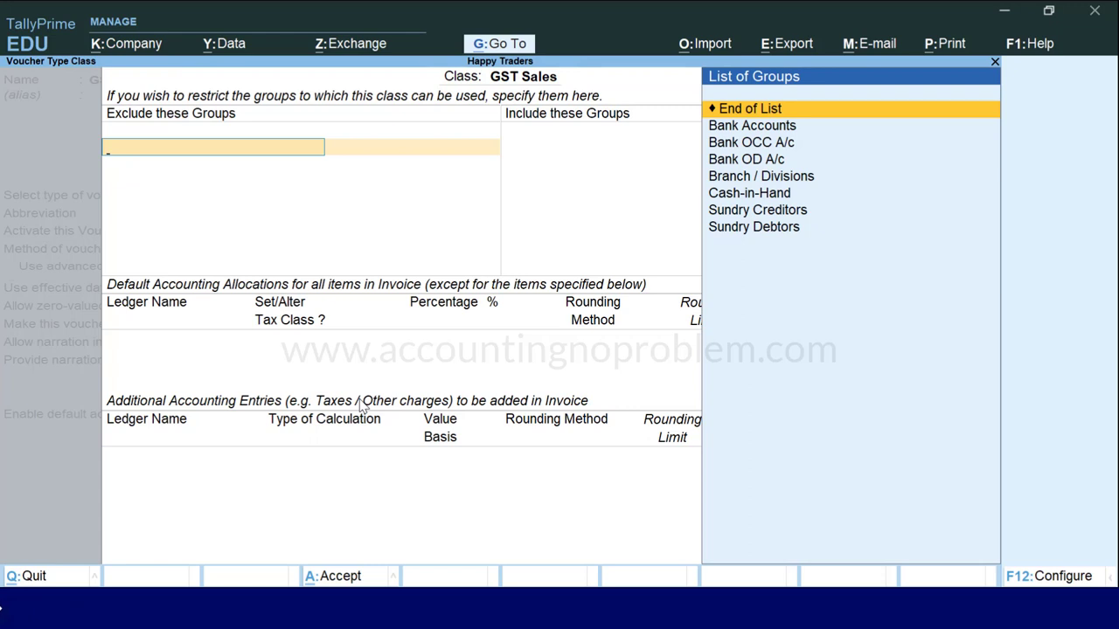
- Leave the class's excluded and included groups unrestricted, and allocate all invoice items to Sales Account at 100% by default
{"action": "key", "text": "Return"}
{"action": "key", "text": "Return"}
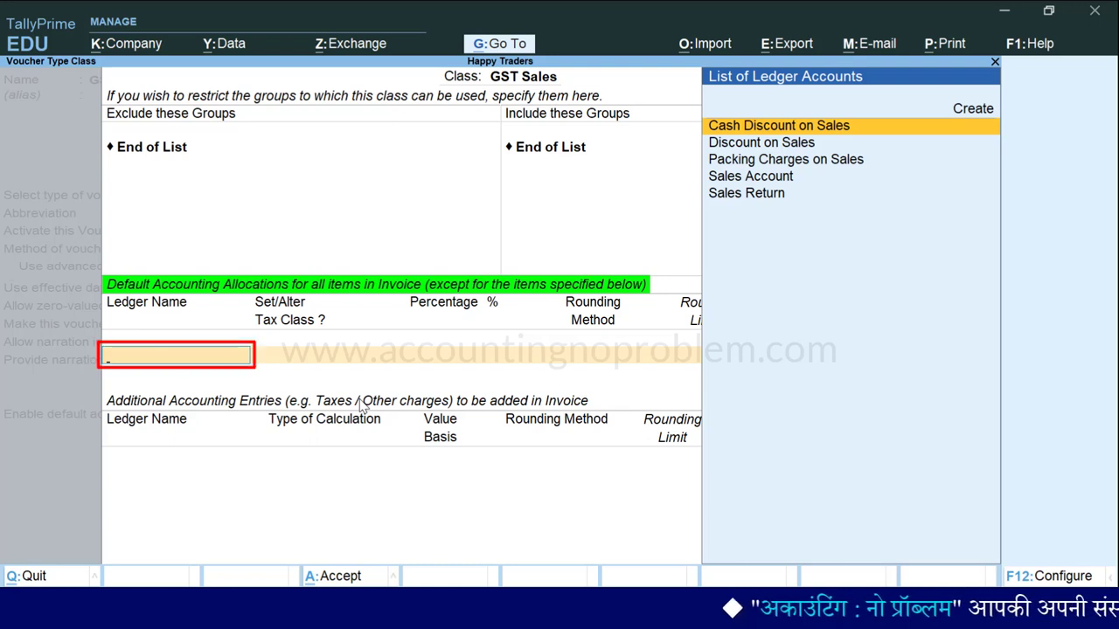
{"action": "key", "text": "Down"}
{"action": "key", "text": "Down"}
{"action": "key", "text": "Down"}
{"action": "key", "text": "Return"}
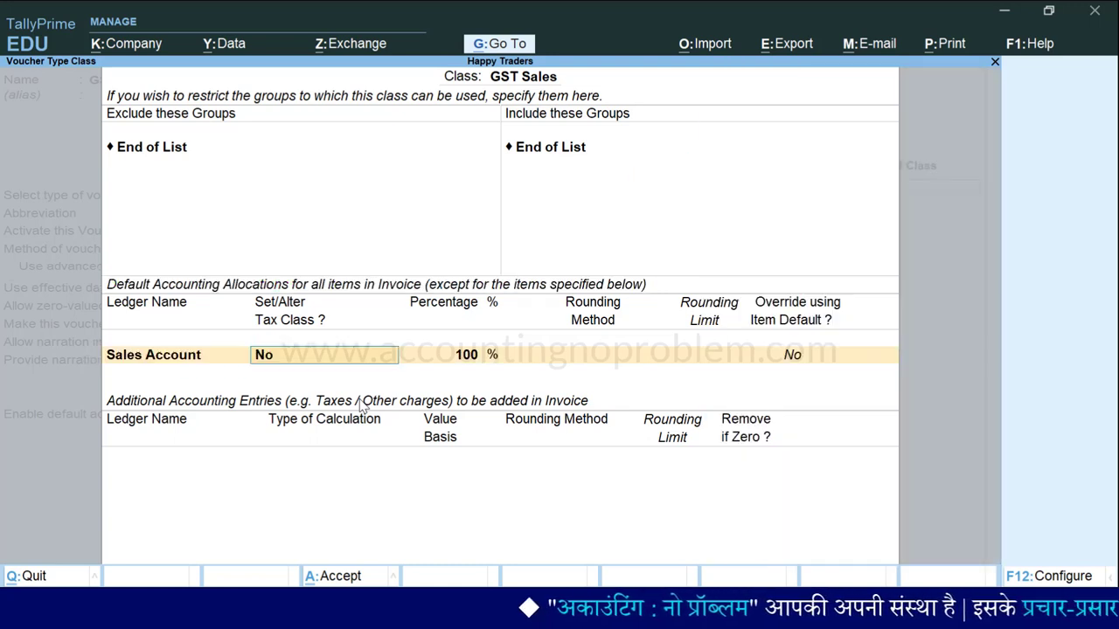
{"action": "key", "text": "Return"}
{"action": "key", "text": "Return"}
{"action": "key", "text": "Return"}
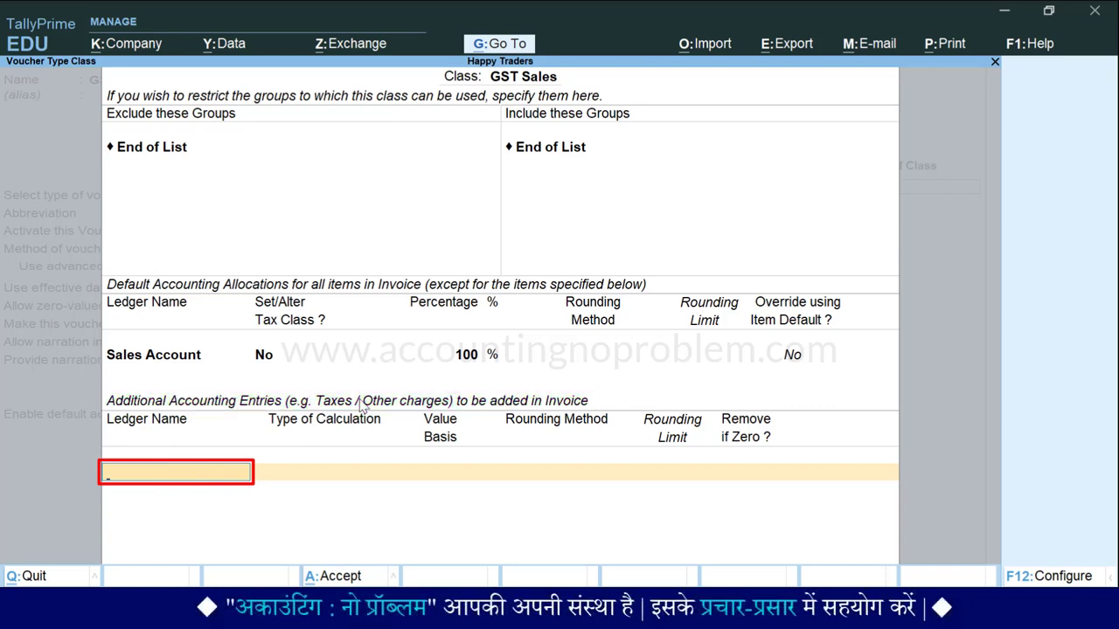
- Add the Discount Allowed on Sales ledger as the first additional accounting entry of the class
{"action": "key", "text": "space"}
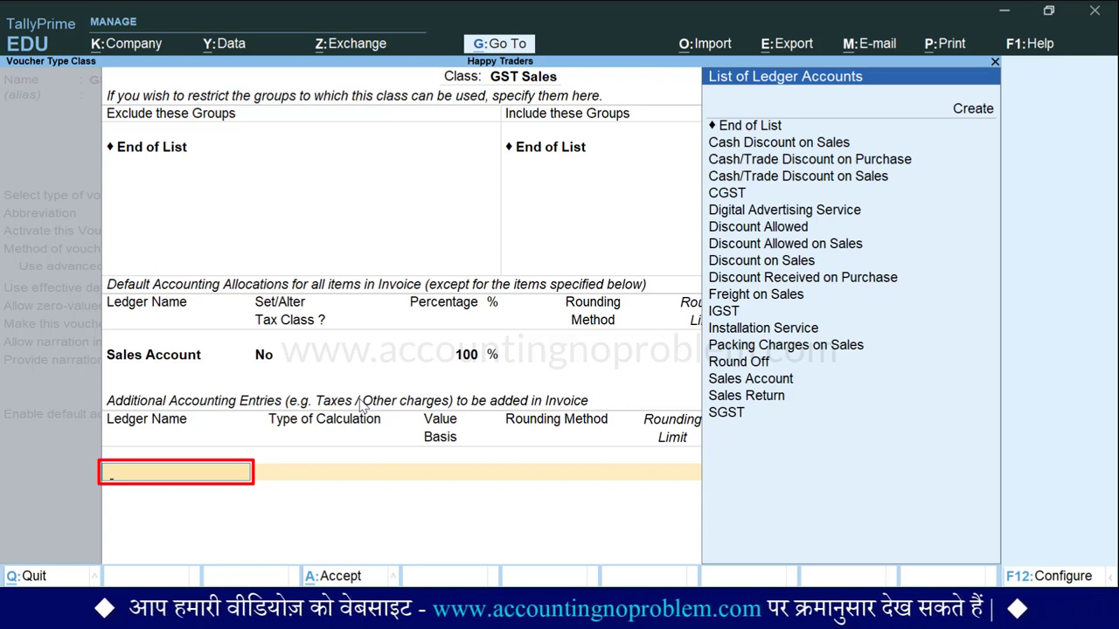
{"action": "type", "text": "d"}
{"action": "key", "text": "Down"}
{"action": "key", "text": "Down"}
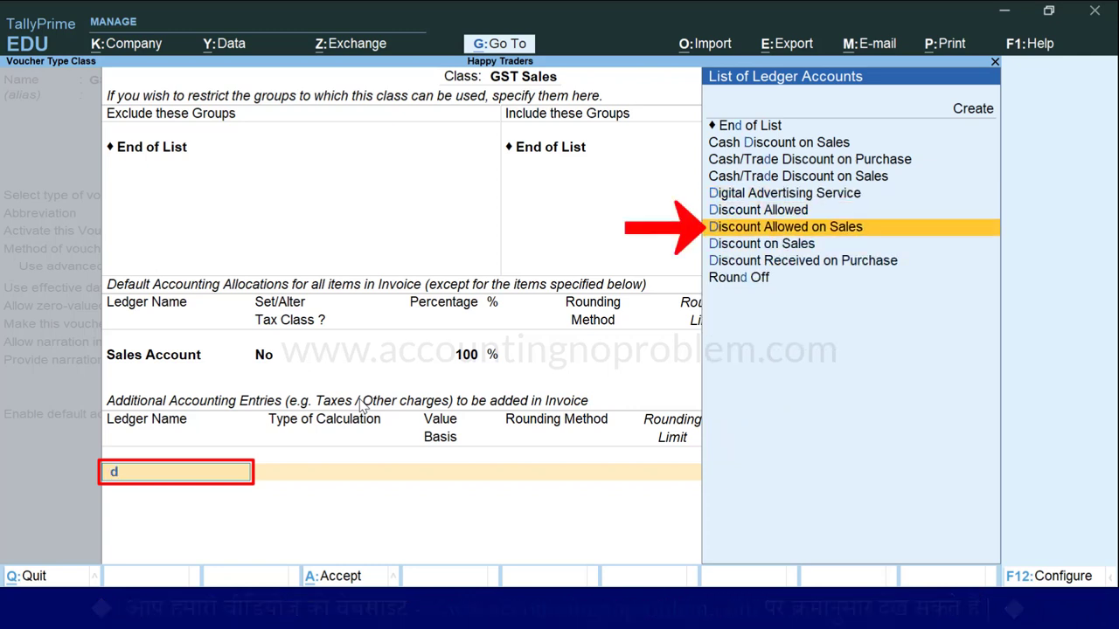
{"action": "key", "text": "Return"}
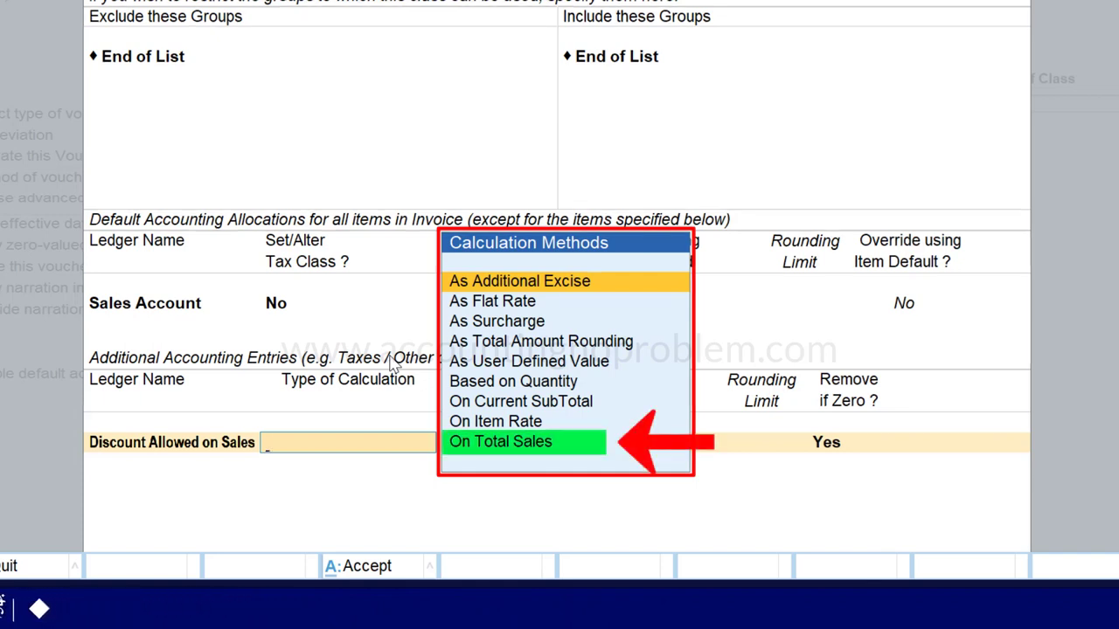
- Calculate Discount Allowed on Sales On Total Sales with a value basis of -2% and rounding method Not Applicable
{"action": "key", "text": "Down"}
{"action": "key", "text": "Down"}
{"action": "key", "text": "Down"}
{"action": "key", "text": "Down"}
{"action": "key", "text": "Down"}
{"action": "key", "text": "Down"}
{"action": "key", "text": "Down"}
{"action": "key", "text": "Return"}
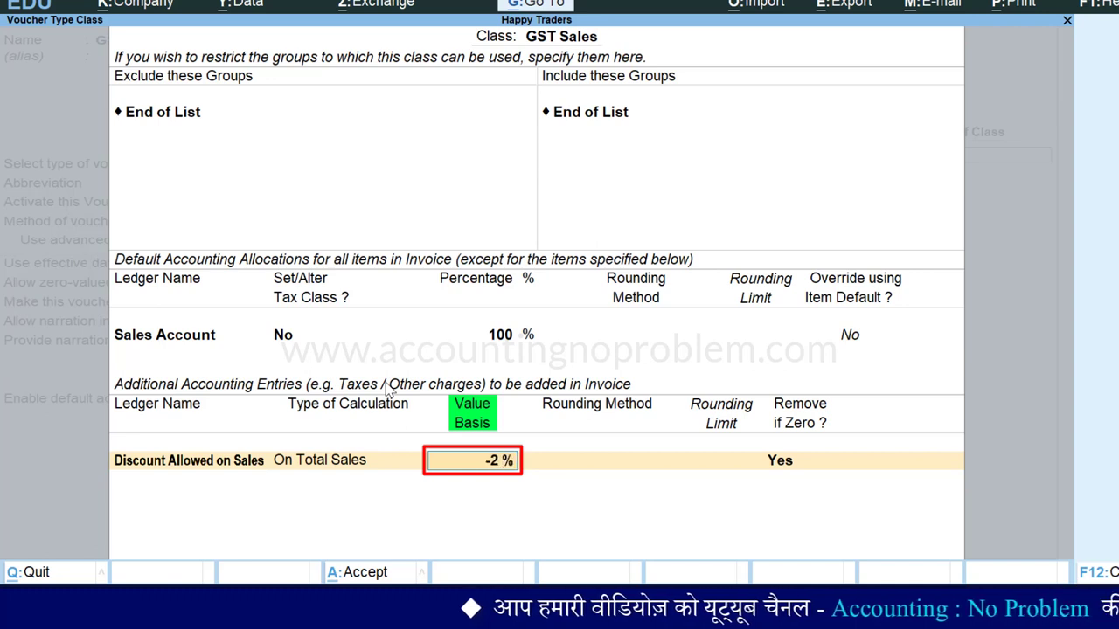
{"action": "key", "text": "Return"}
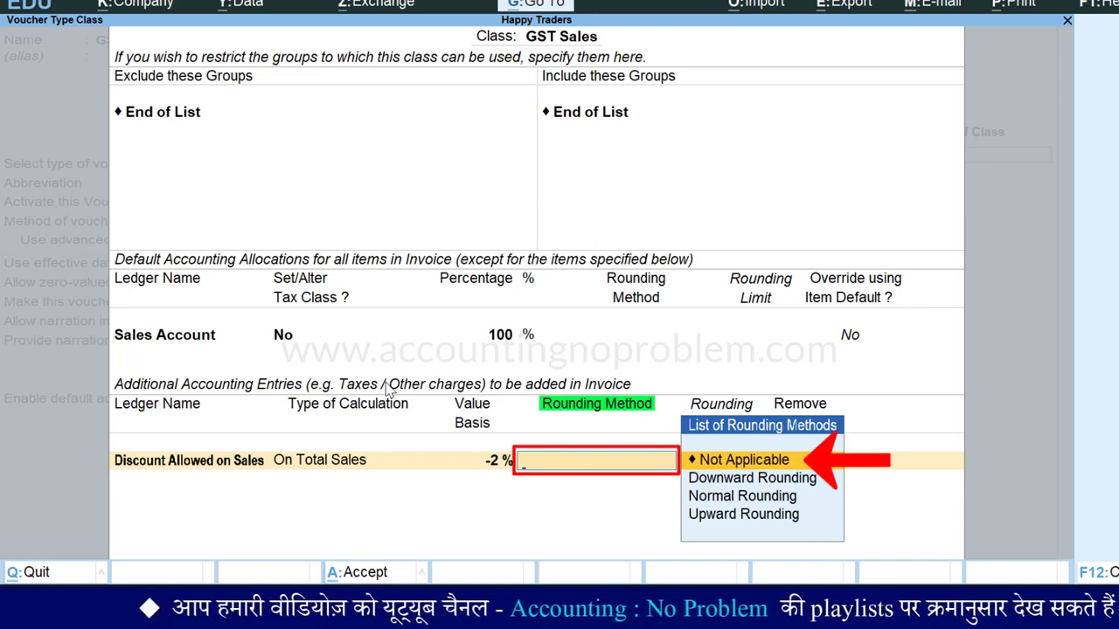
{"action": "key", "text": "Return"}
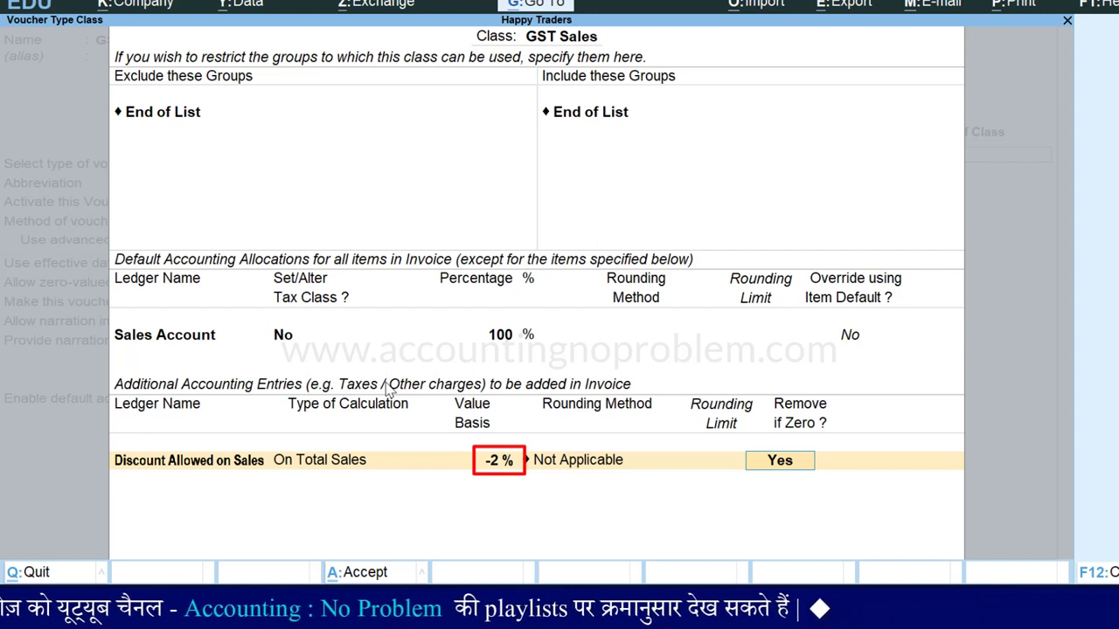
- Change the type of calculation for Discount Allowed on Sales to As User Defined Value
{"action": "key", "text": "BackSpace"}
{"action": "key", "text": "BackSpace"}
{"action": "key", "text": "BackSpace"}
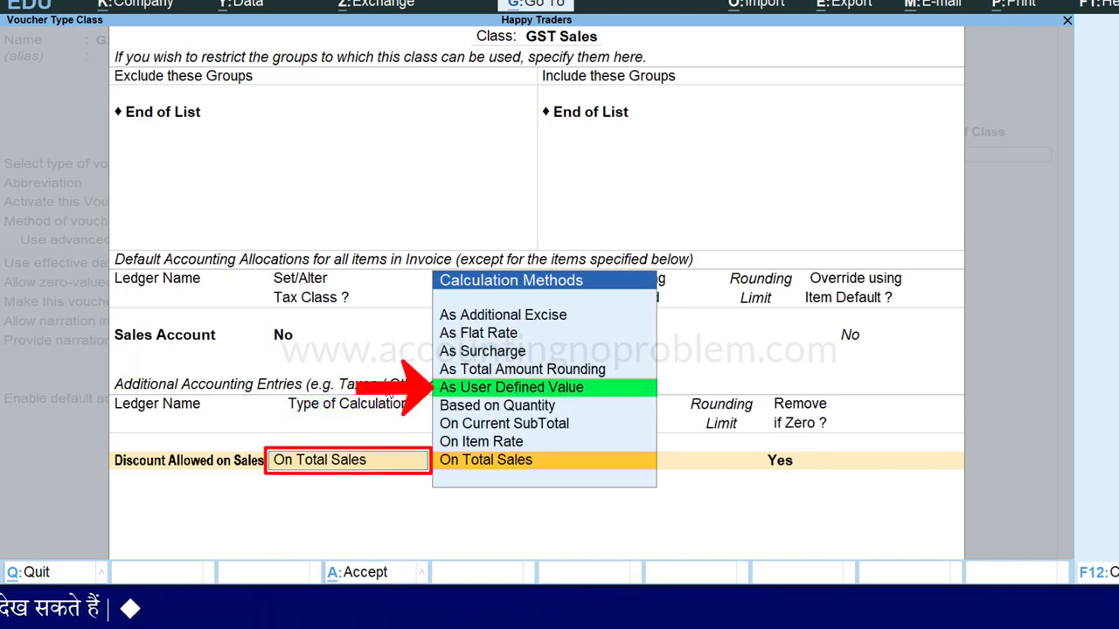
{"action": "key", "text": "Up"}
{"action": "key", "text": "Up"}
{"action": "key", "text": "Up"}
{"action": "key", "text": "Up"}
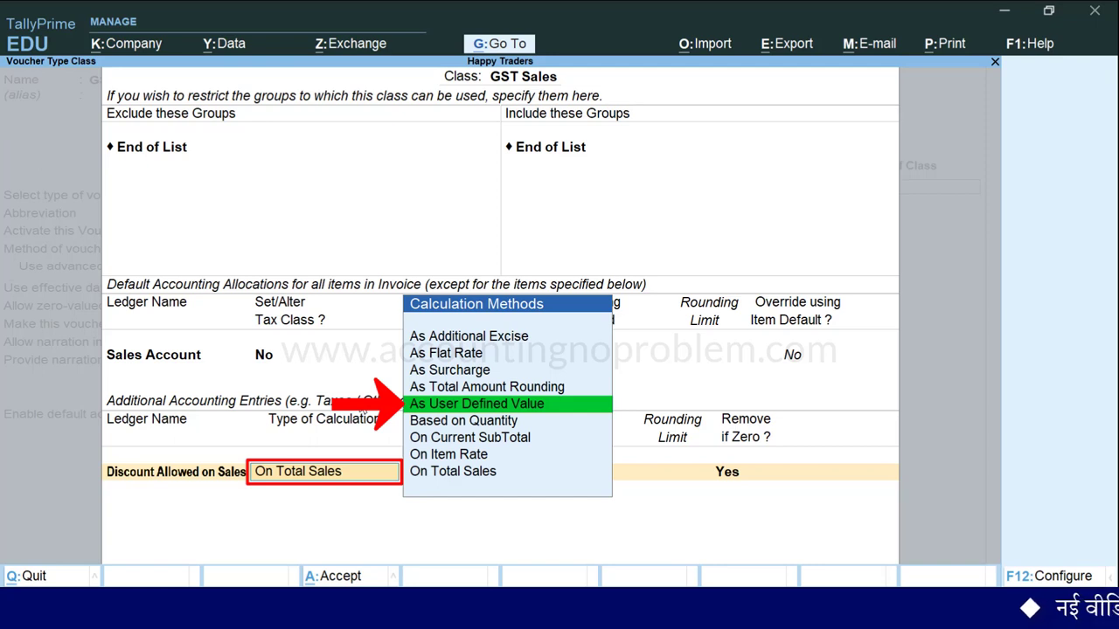
{"action": "key", "text": "Return"}
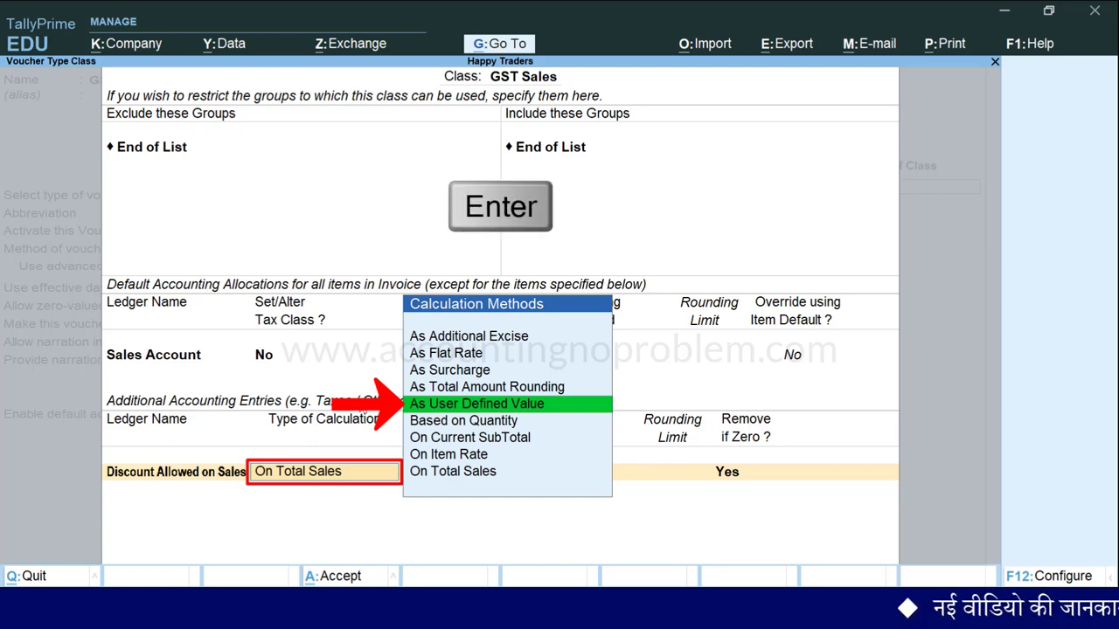
{"action": "key", "text": "Return"}
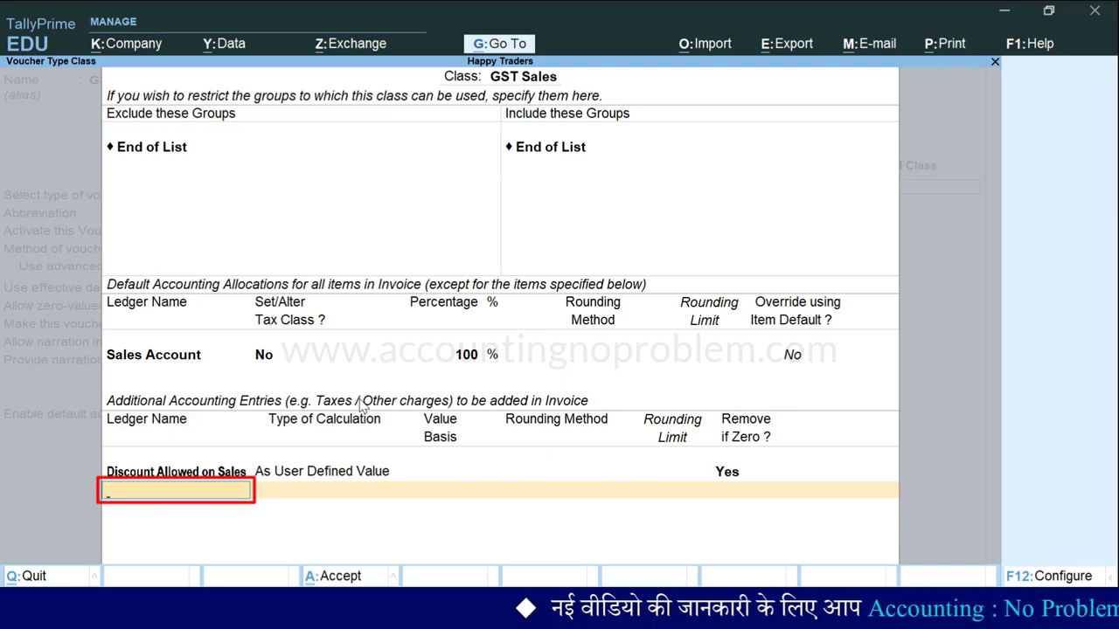
- Add the Packing Charges on Sales ledger to the additional entries, calculated As User Defined Value
{"action": "key", "text": "space"}
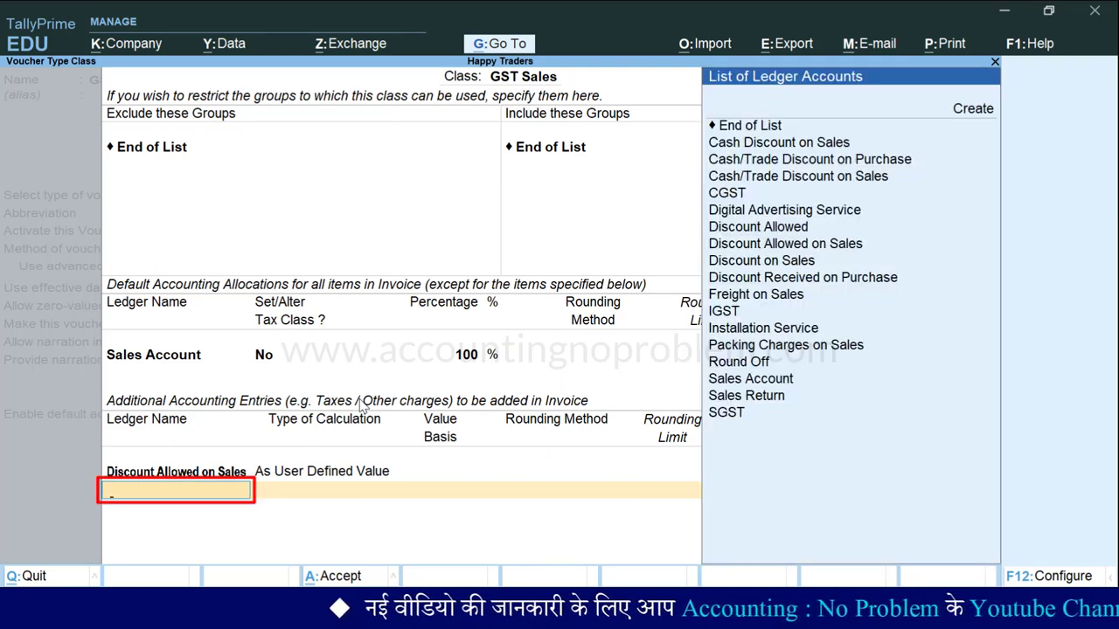
{"action": "type", "text": "P"}
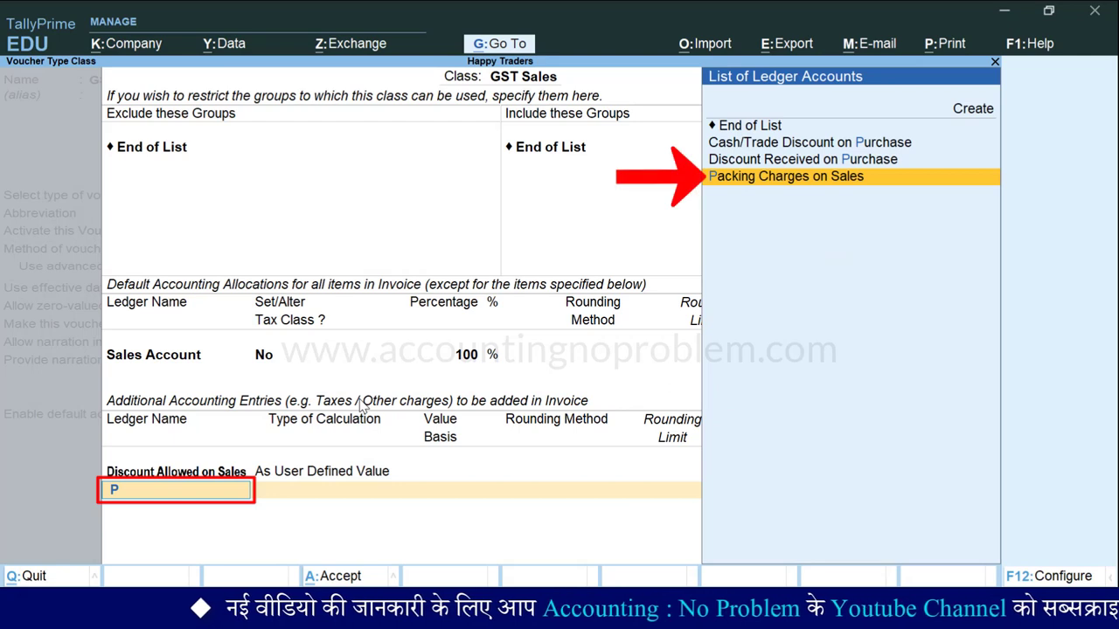
{"action": "key", "text": "Return"}
{"action": "key", "text": "Down"}
{"action": "key", "text": "Down"}
{"action": "key", "text": "Down"}
{"action": "key", "text": "Down"}
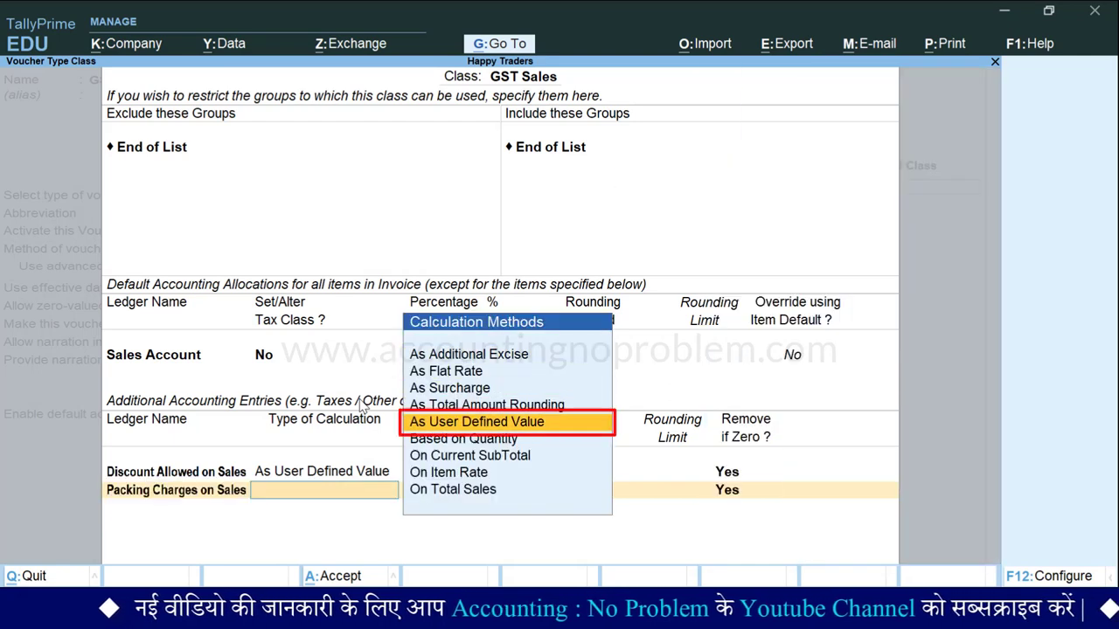
{"action": "key", "text": "Return"}
{"action": "key", "text": "Return"}
- Add the Freight on Sales ledger to the additional entries, calculated As User Defined Value
{"action": "type", "text": "F"}
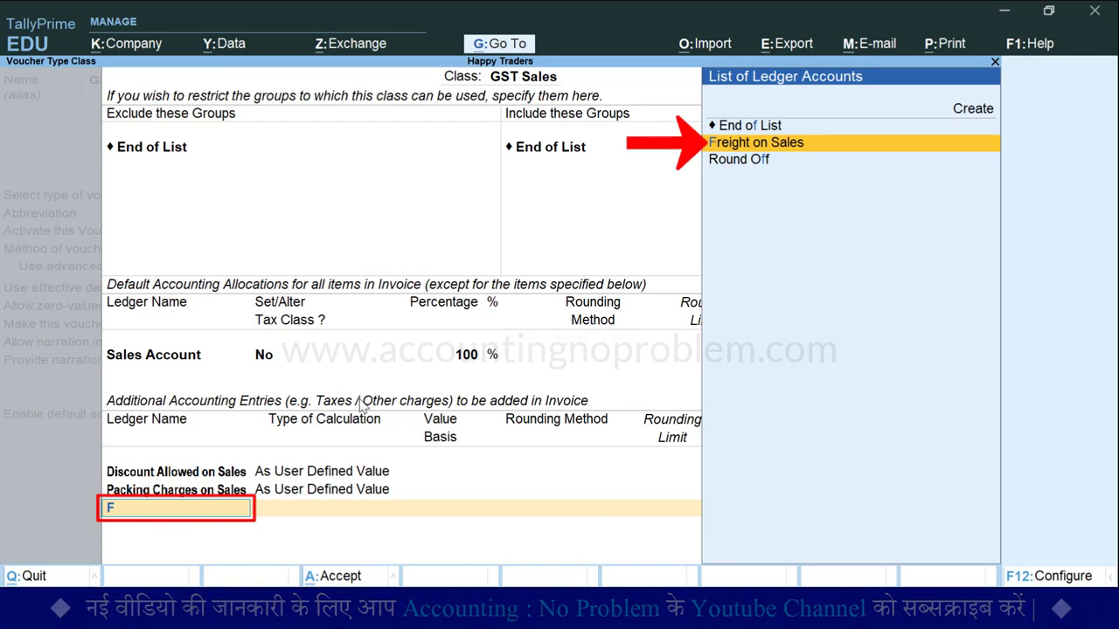
{"action": "key", "text": "Return"}
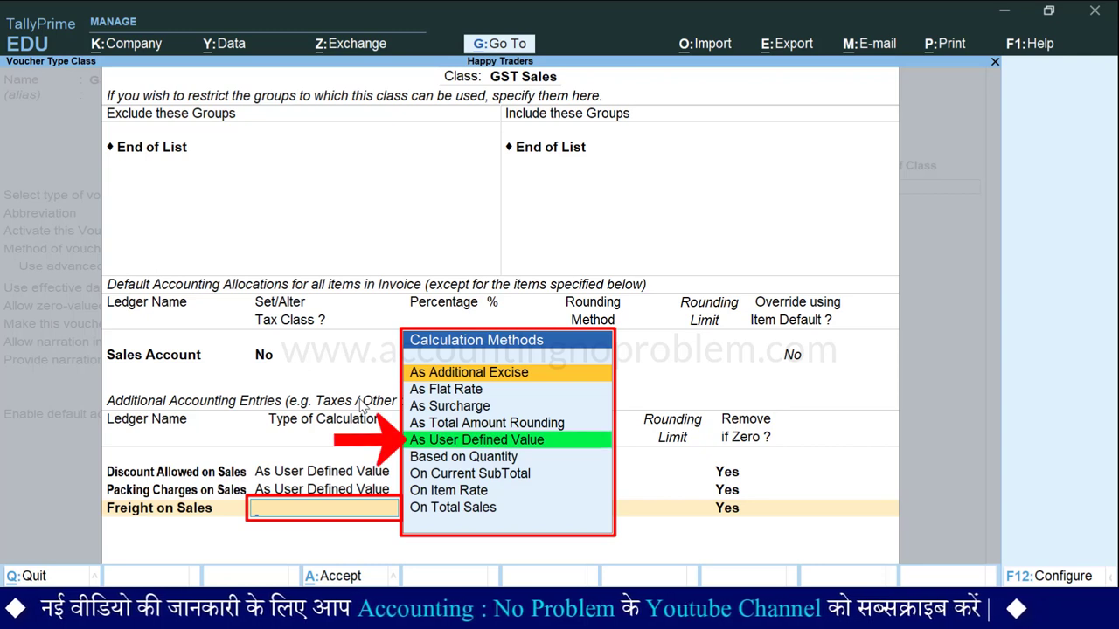
{"action": "key", "text": "Down"}
{"action": "key", "text": "Down"}
{"action": "key", "text": "Down"}
{"action": "key", "text": "Down"}
{"action": "key", "text": "Return"}
{"action": "key", "text": "Return"}
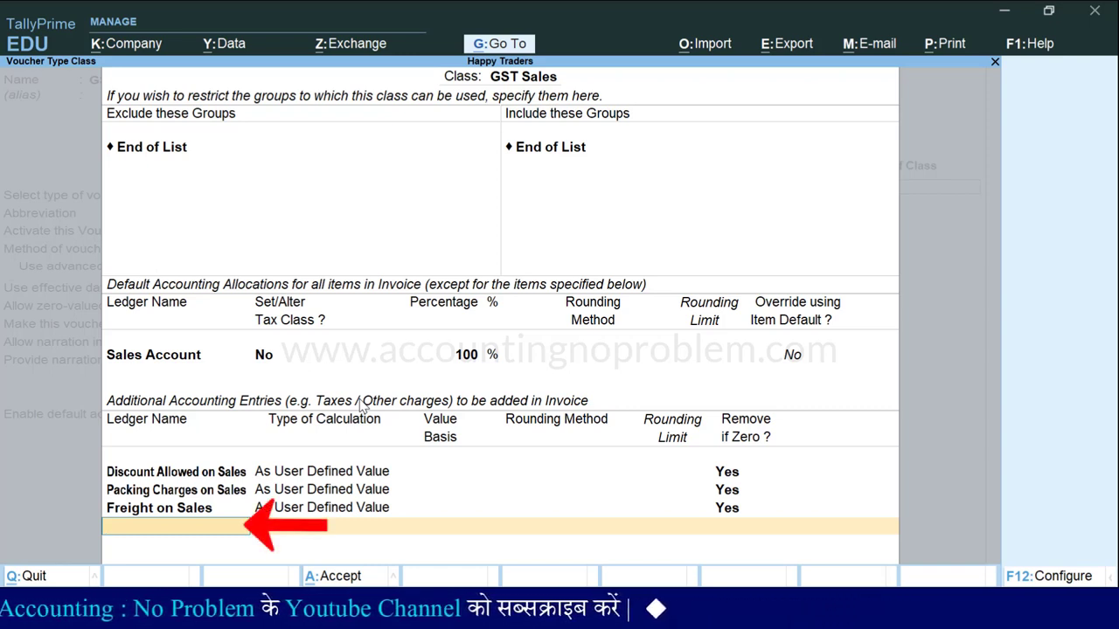
- Add the CGST ledger to the additional accounting entries, keeping it set to be removed if zero
{"action": "key", "text": "alt+c"}
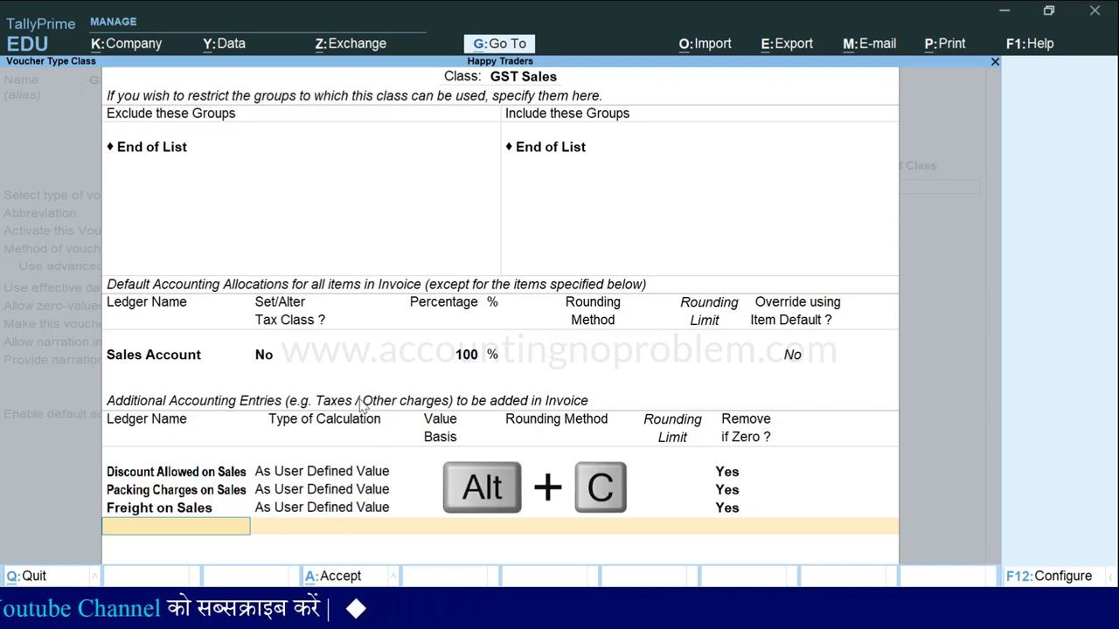
{"action": "key", "text": "space"}
{"action": "type", "text": "c"}
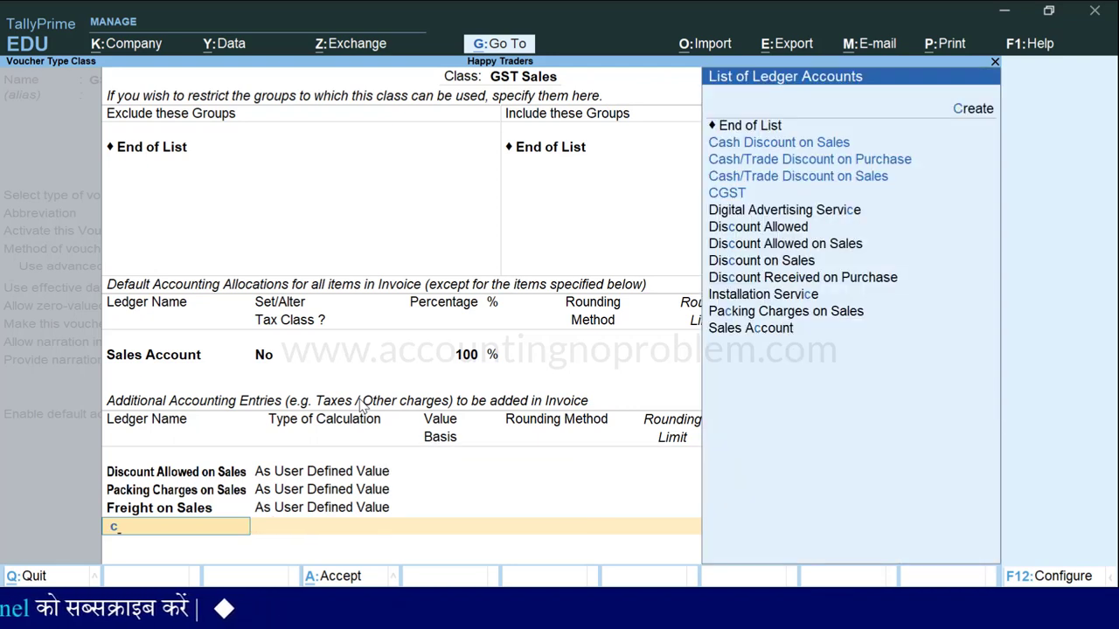
{"action": "type", "text": "g"}
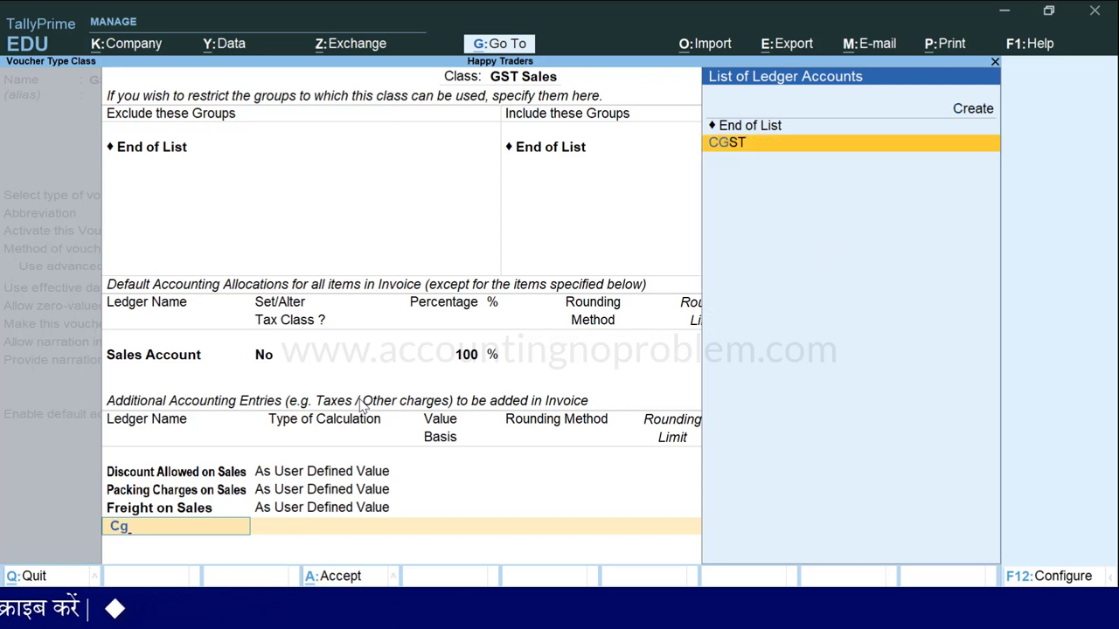
{"action": "key", "text": "Return"}
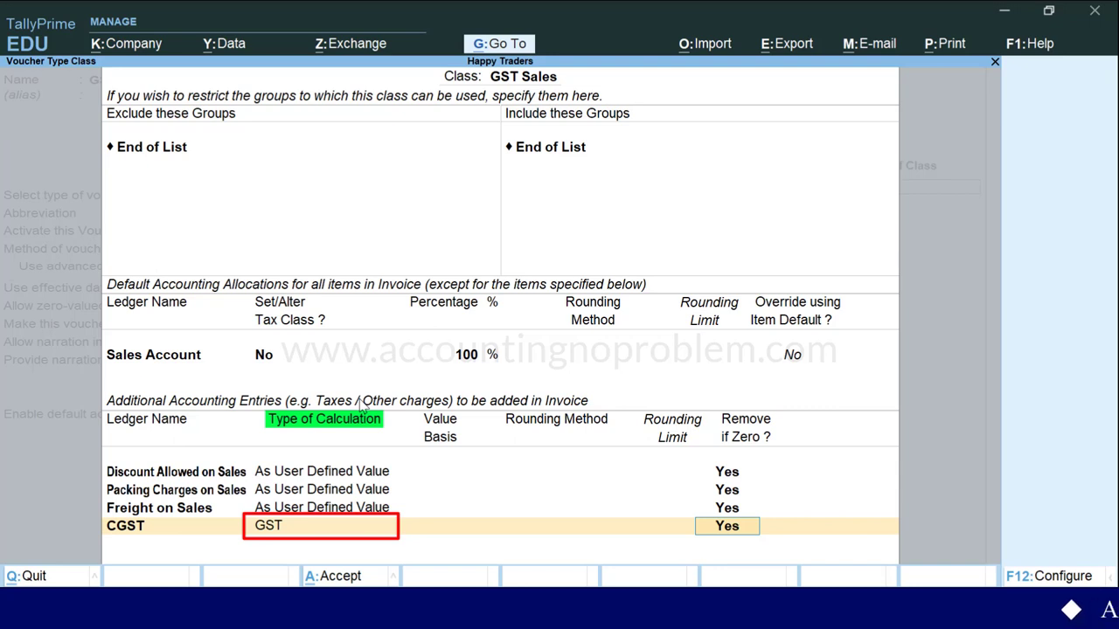
{"action": "key", "text": "Return"}
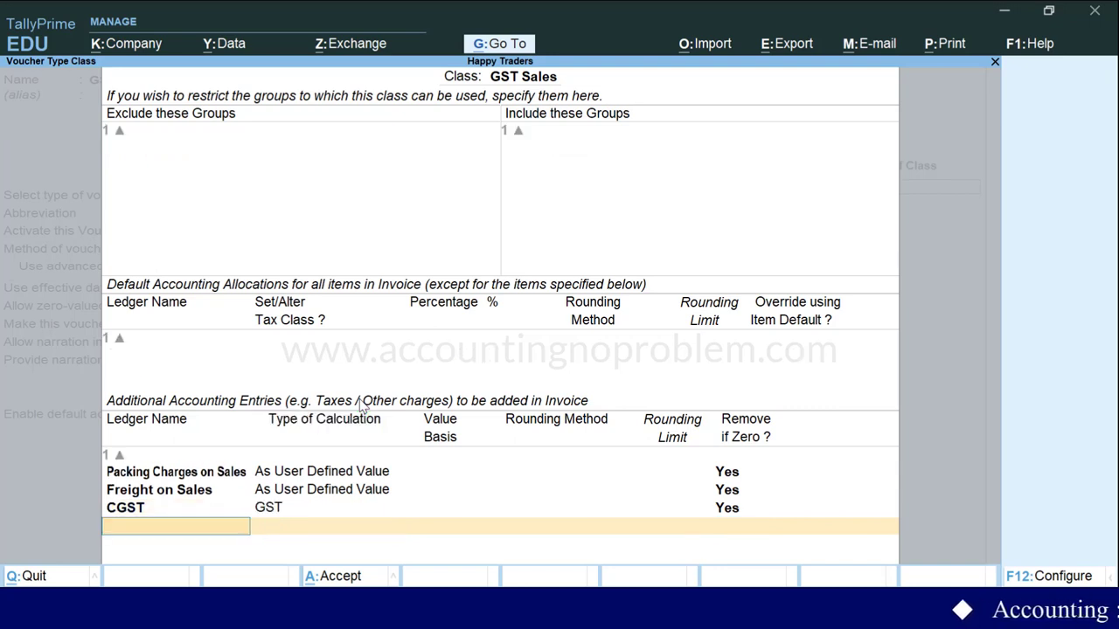
- Add the SGST and IGST ledgers to the additional accounting entries, keeping both set to be removed if zero
{"action": "type", "text": "Sg"}
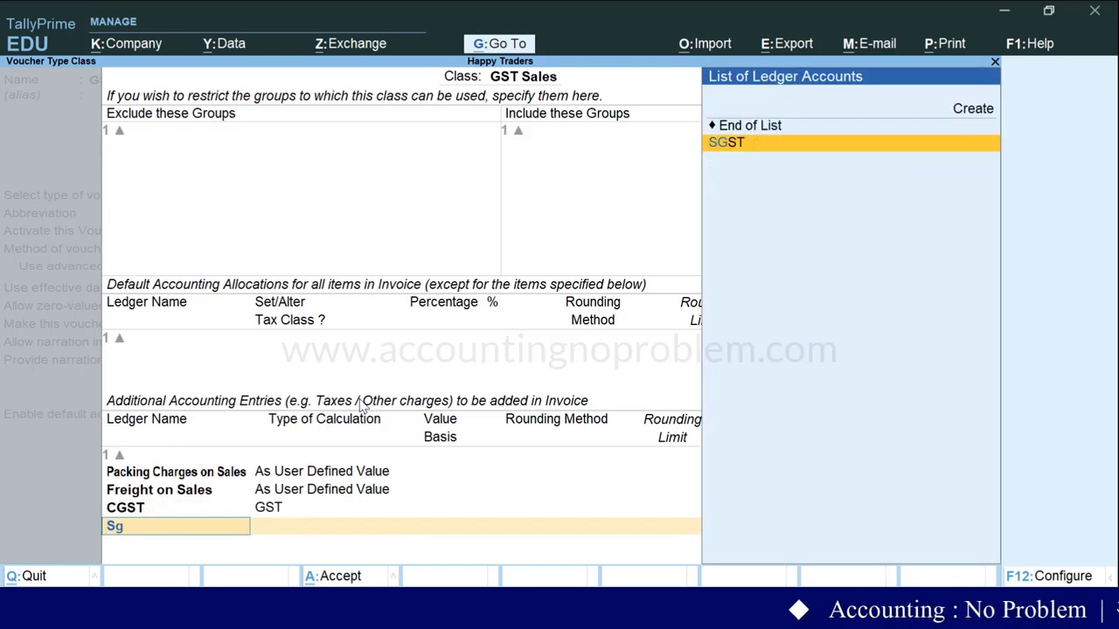
{"action": "key", "text": "Return"}
{"action": "type", "text": "Ig"}
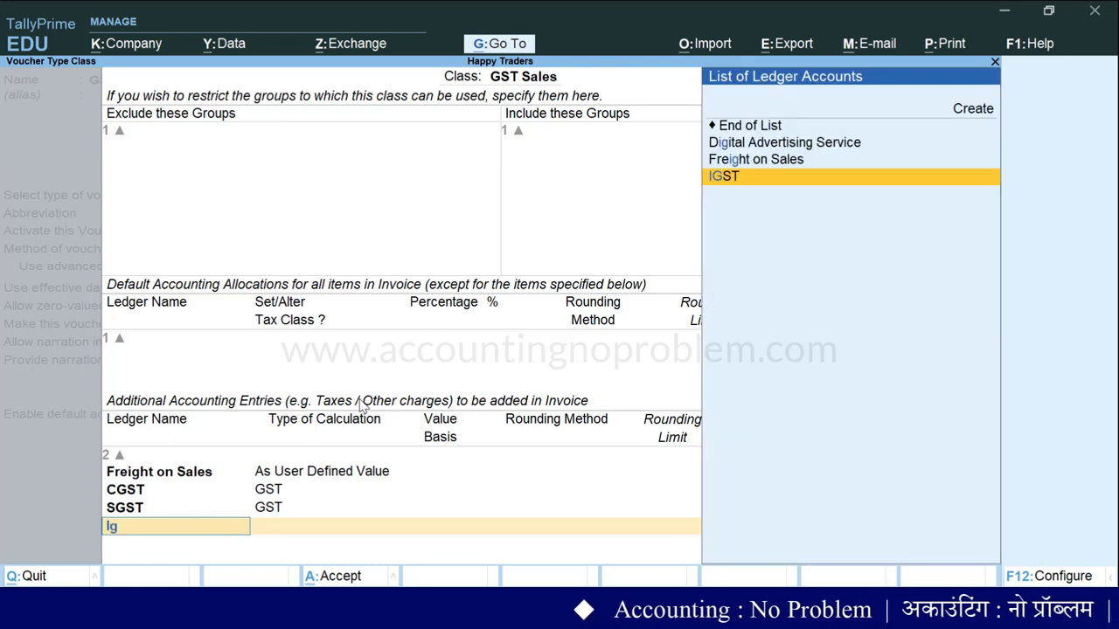
{"action": "key", "text": "Return"}
{"action": "key", "text": "Return"}
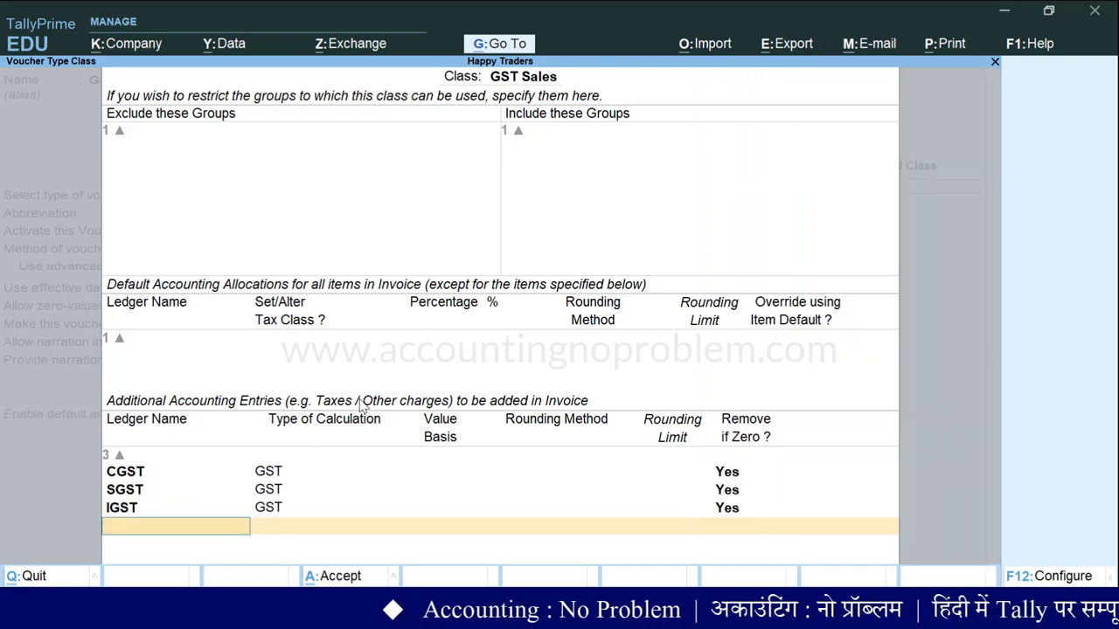
- Add the Round Off ledger to the additional accounting entries, calculated As Total Amount Rounding
{"action": "key", "text": "space"}
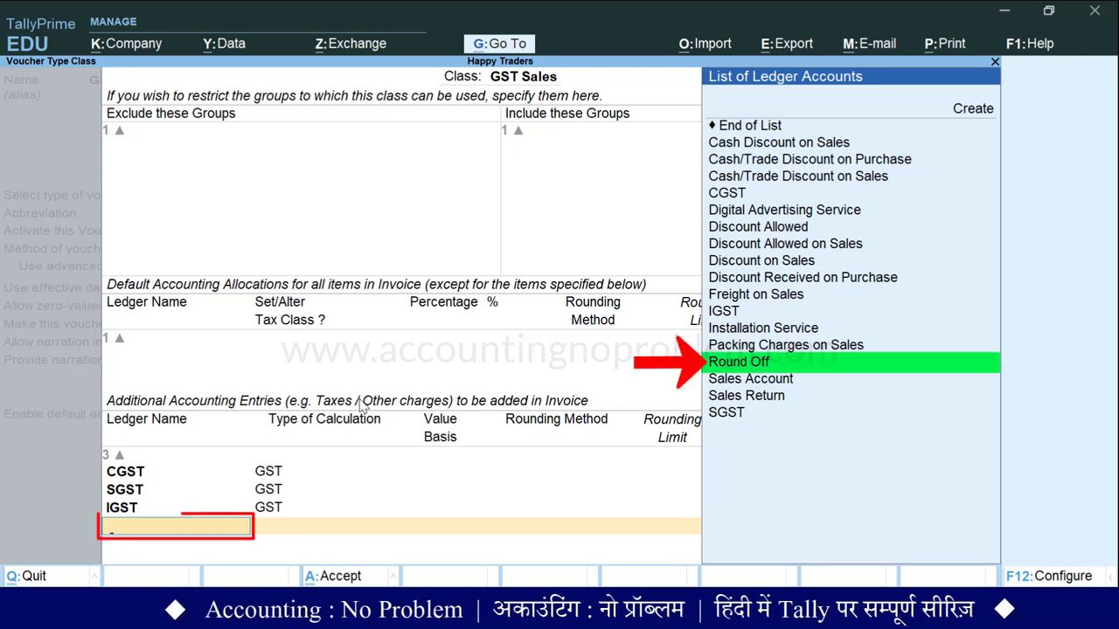
{"action": "type", "text": "R"}
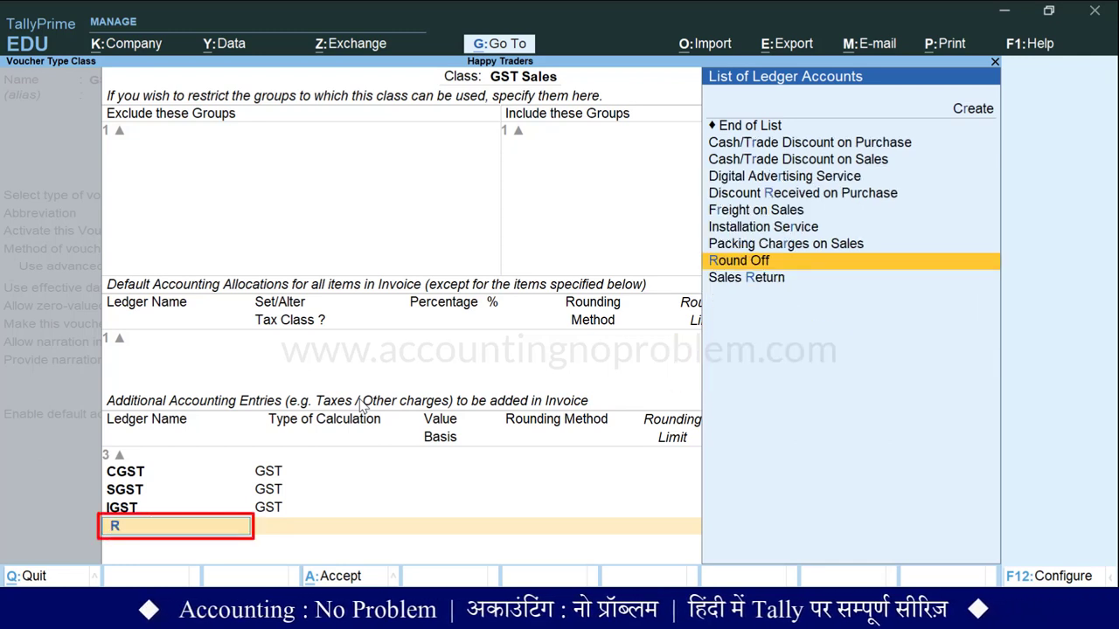
{"action": "key", "text": "Return"}
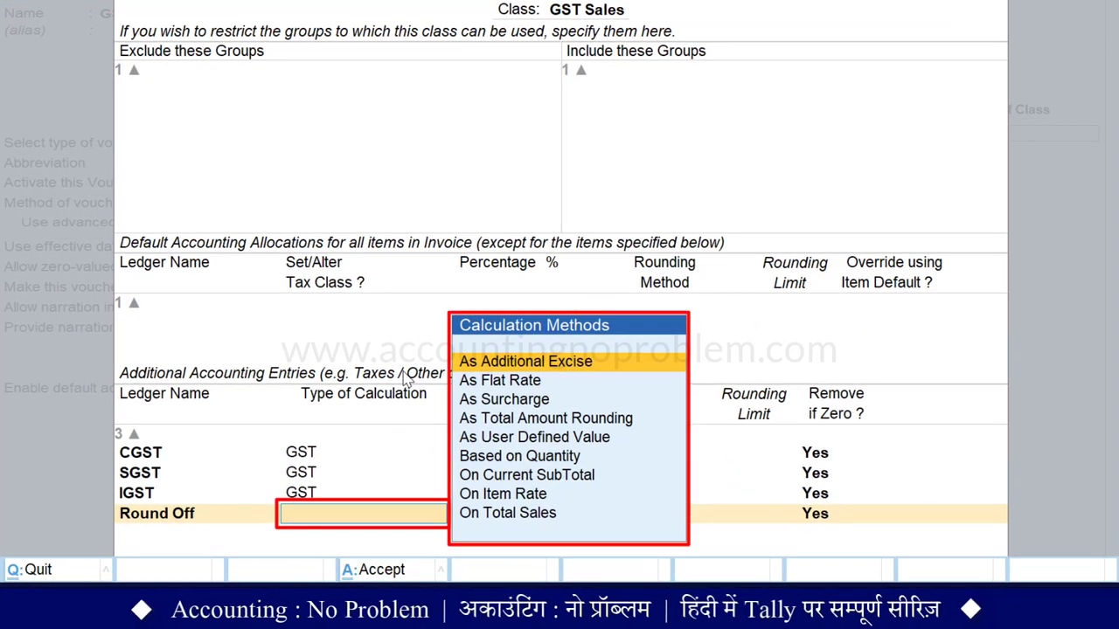
{"action": "key", "text": "Down"}
{"action": "key", "text": "Down"}
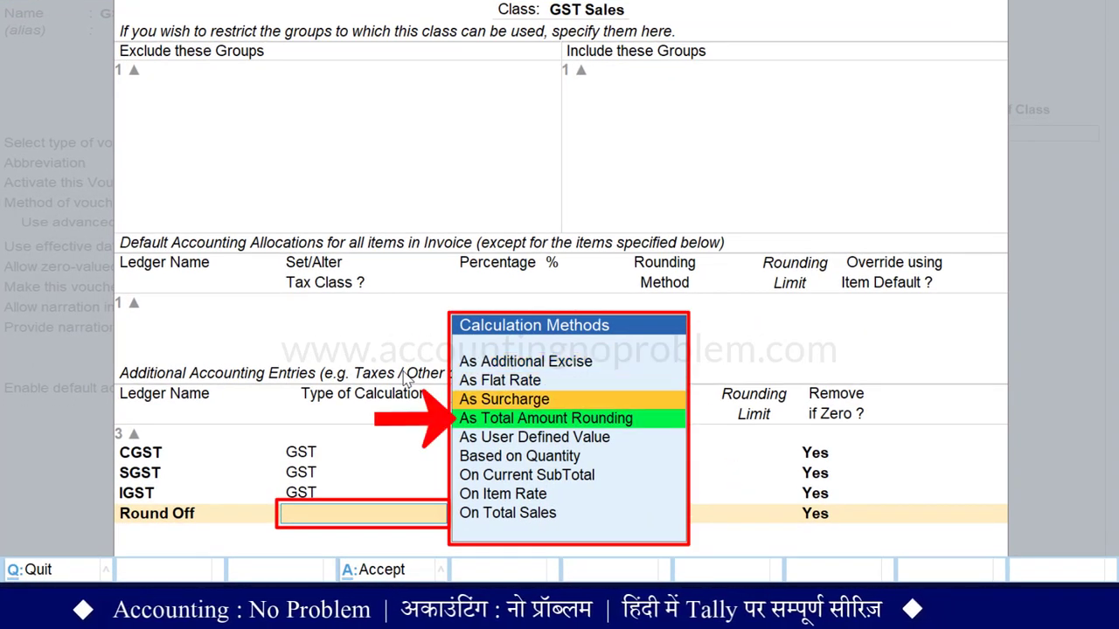
{"action": "key", "text": "Down"}
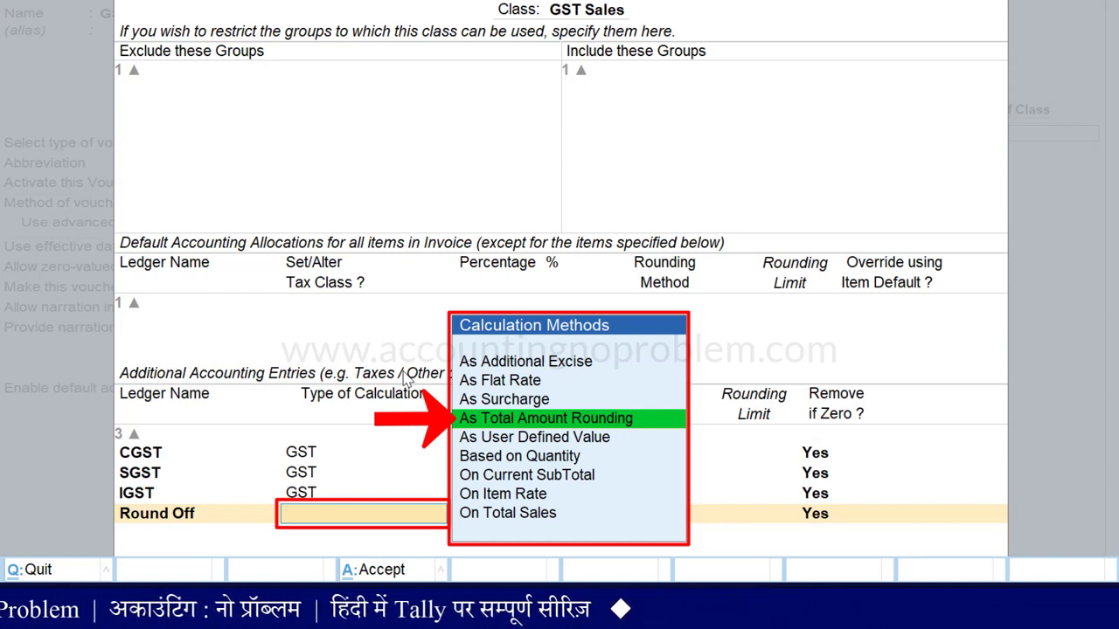
{"action": "key", "text": "Return"}
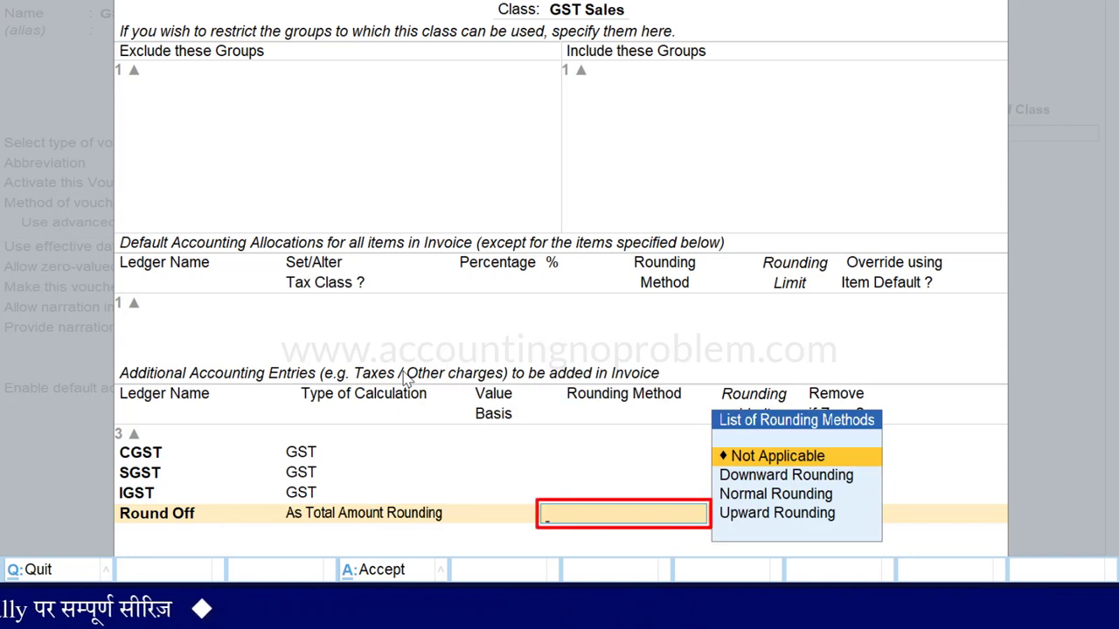
- Set the Round Off entry to Normal Rounding with a rounding limit of 1, keeping it removed if zero
{"action": "key", "text": "Down"}
{"action": "key", "text": "Down"}
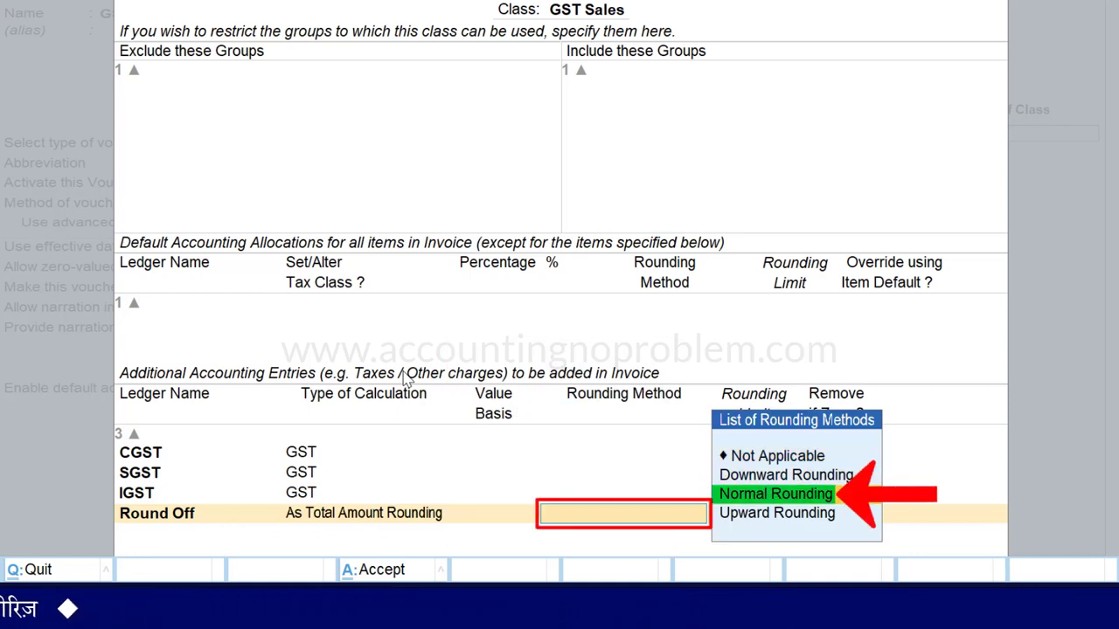
{"action": "key", "text": "Return"}
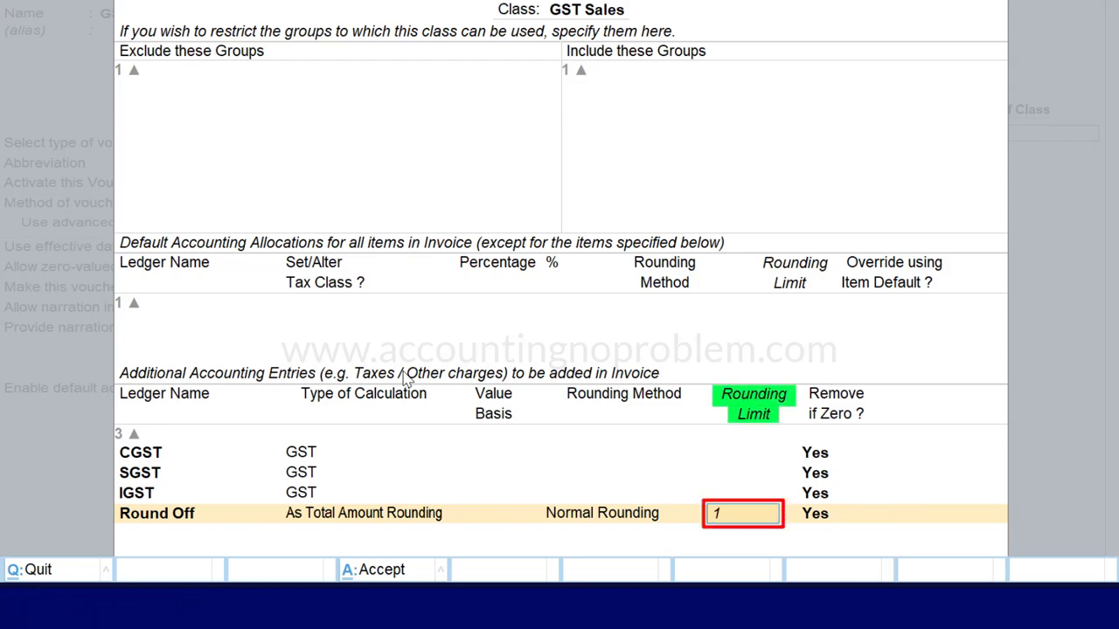
{"action": "key", "text": "Return"}
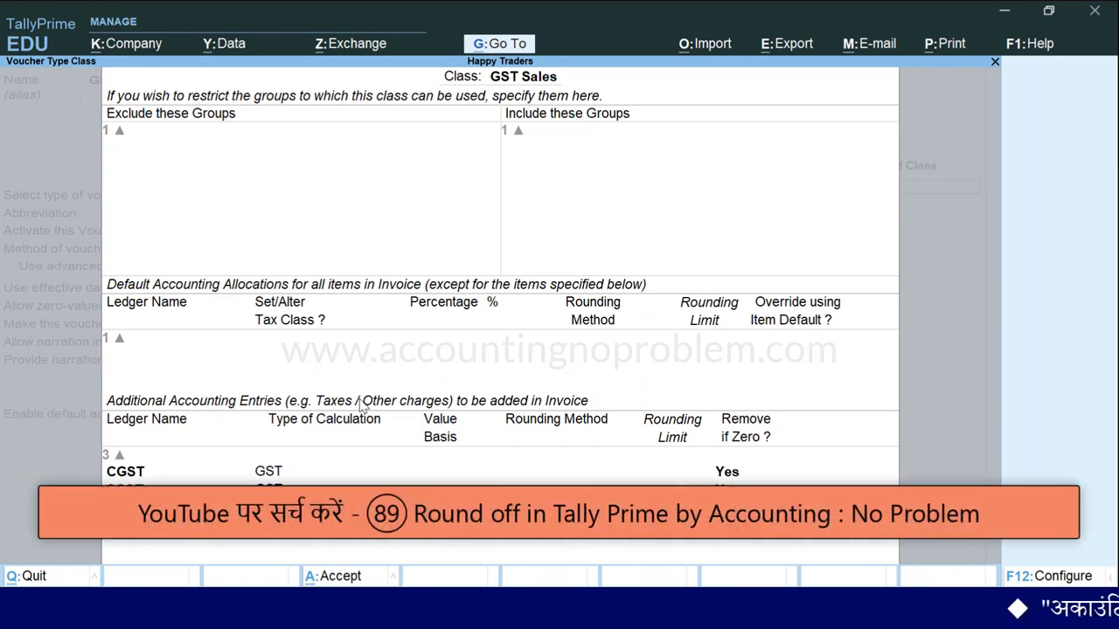
{"action": "key", "text": "Return"}
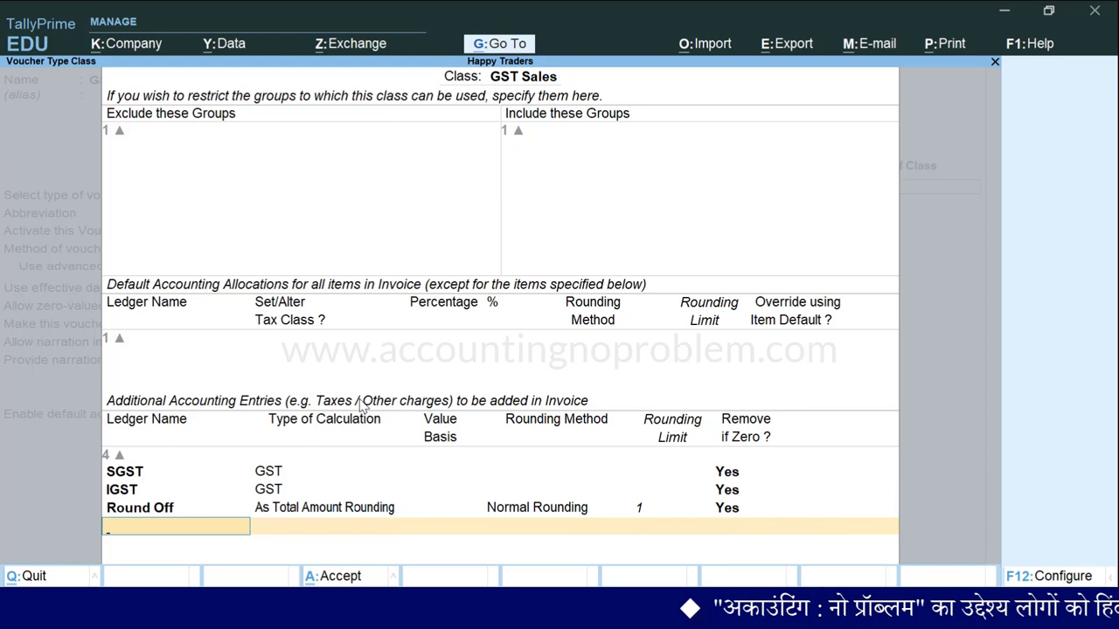
- Save the voucher class and the GST Sales voucher type, and return to the Gateway of Tally
{"action": "key", "text": "ctrl+a"}
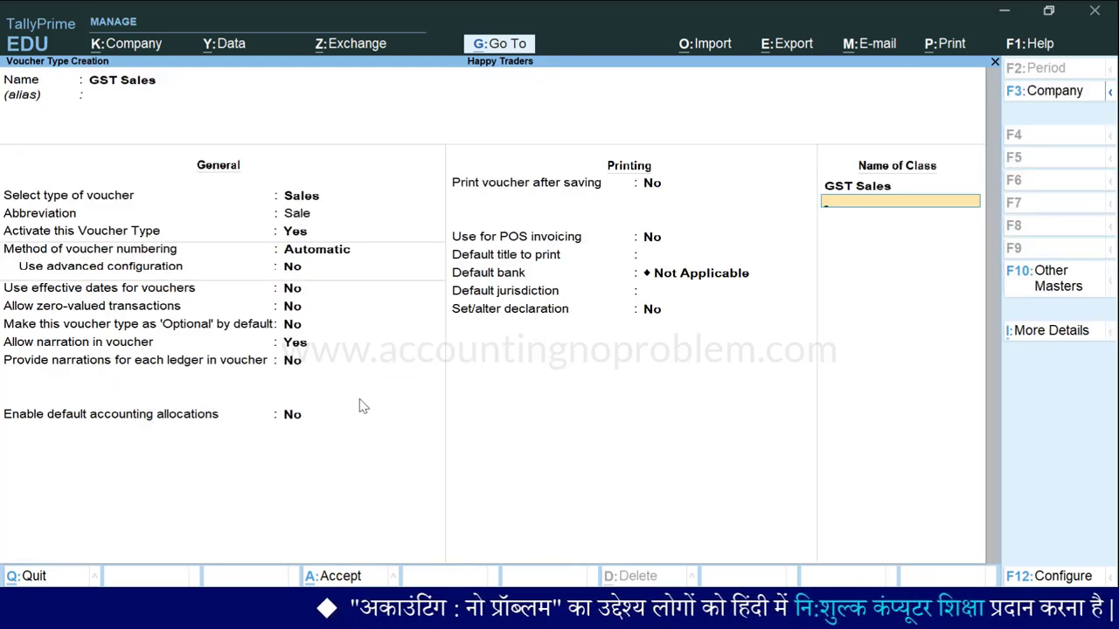
{"action": "key", "text": "ctrl+a"}
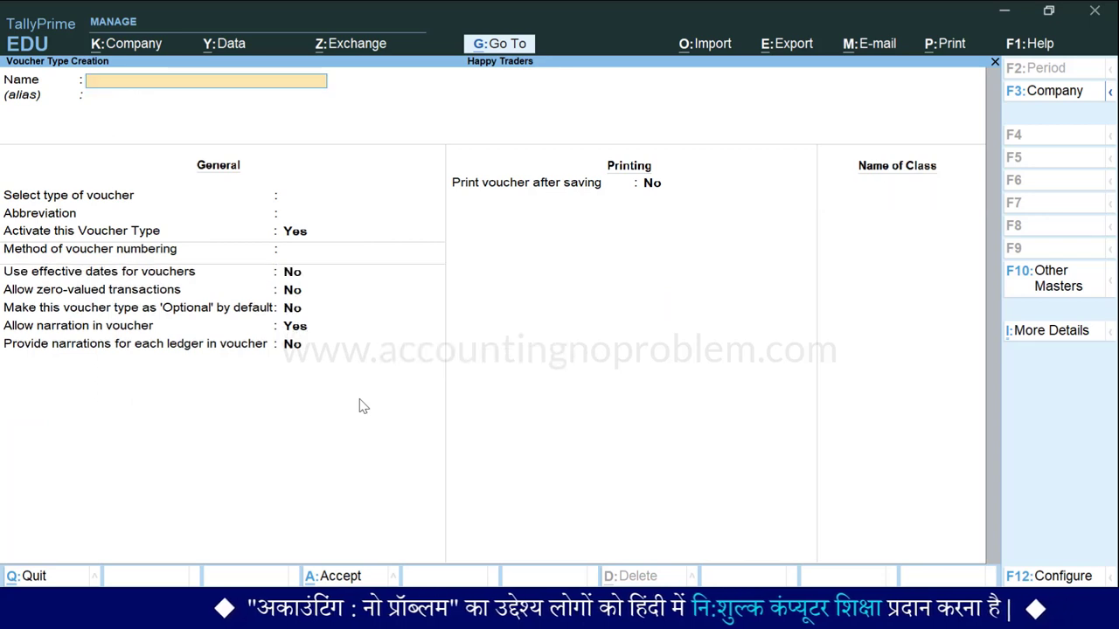
{"action": "key", "text": "Escape"}
{"action": "key", "text": "Escape"}
{"action": "key", "text": "Escape"}
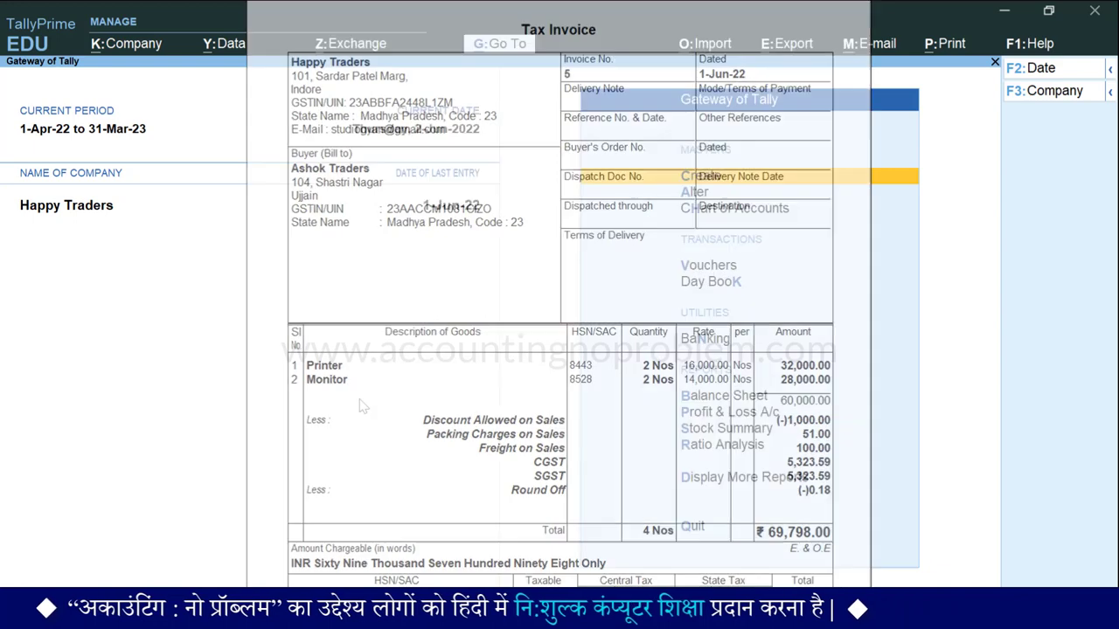
- Start a new sales voucher using the GST Sales voucher type with the GST Sales class
{"action": "key", "text": "v"}
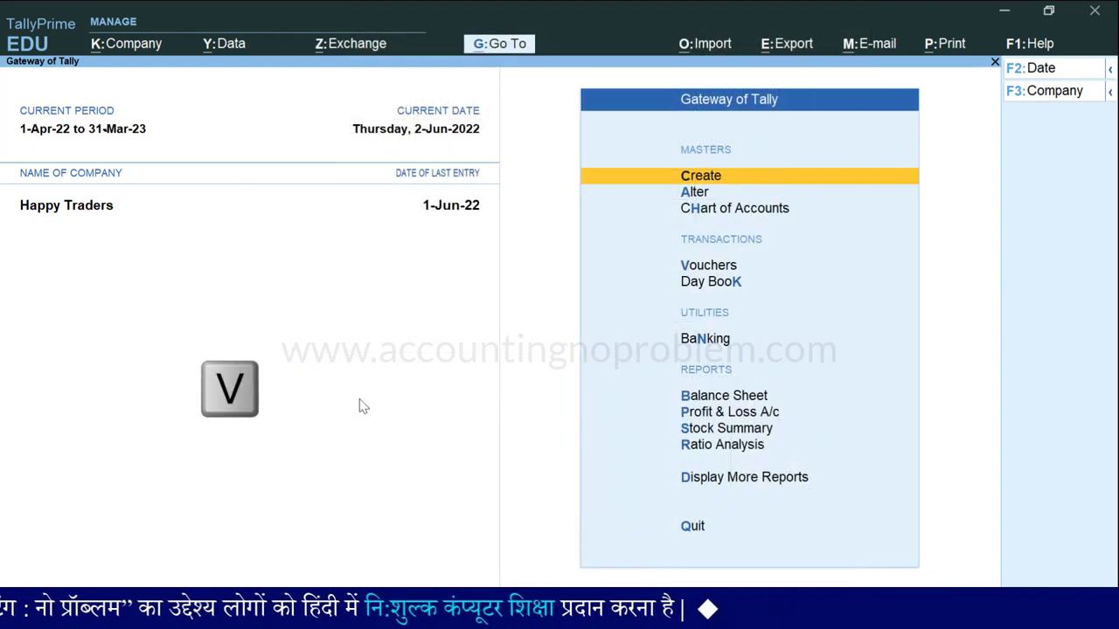
{"action": "key", "text": "F8"}
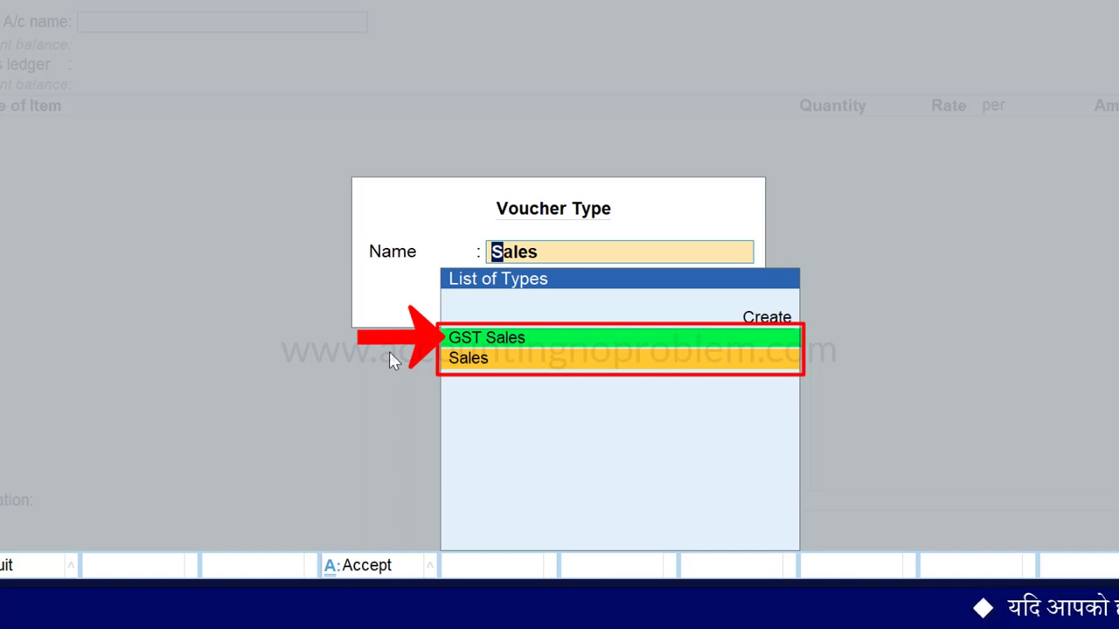
{"action": "key", "text": "Up"}
{"action": "key", "text": "Return"}
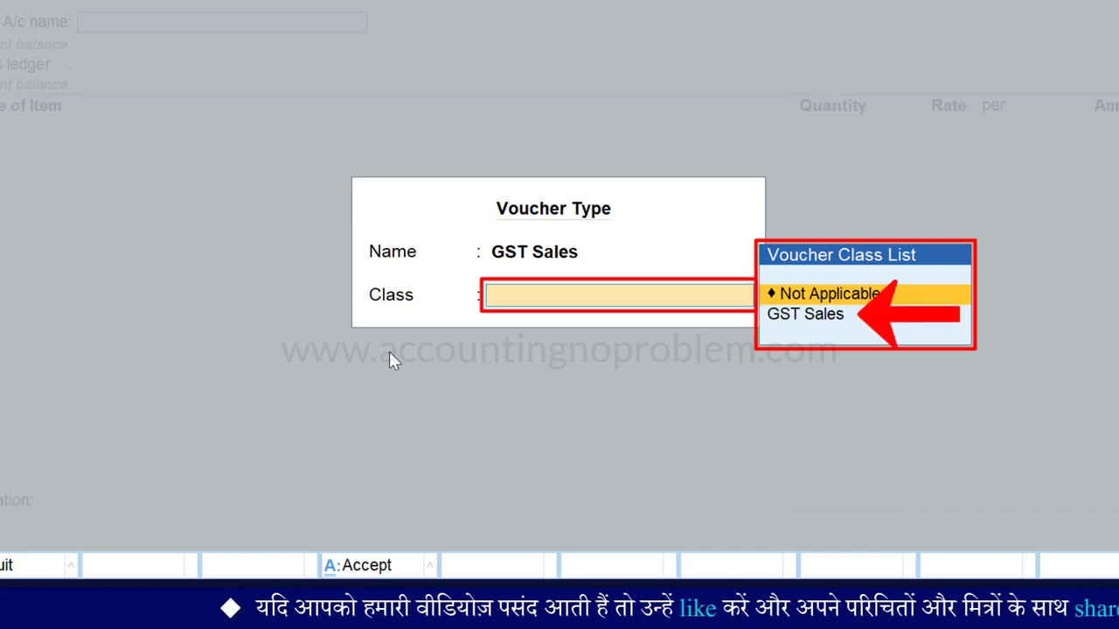
{"action": "key", "text": "Down"}
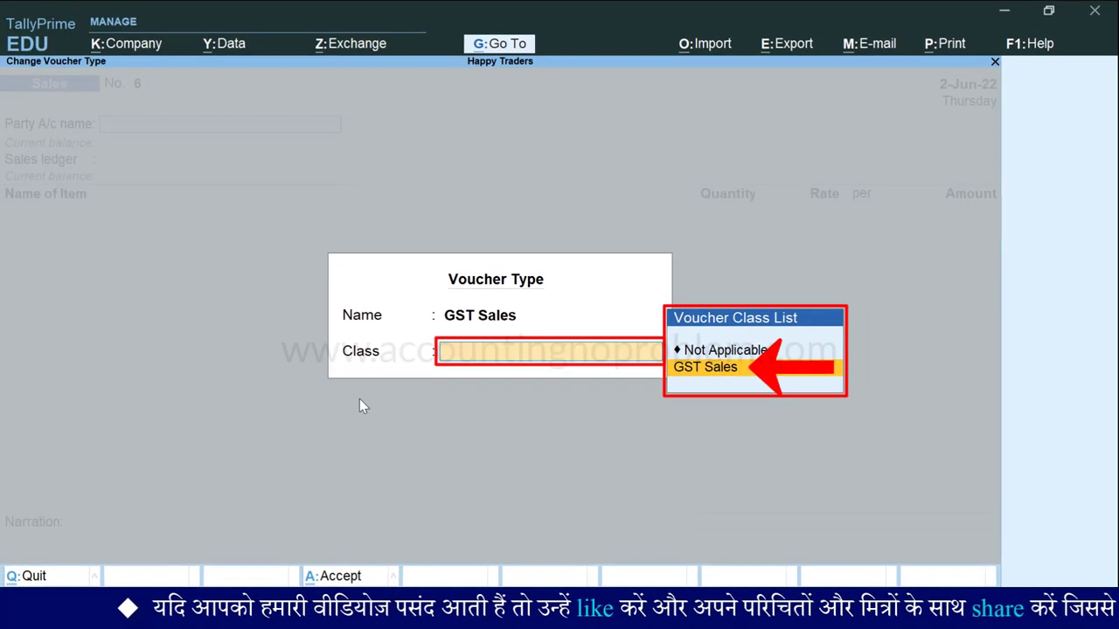
{"action": "key", "text": "Return"}
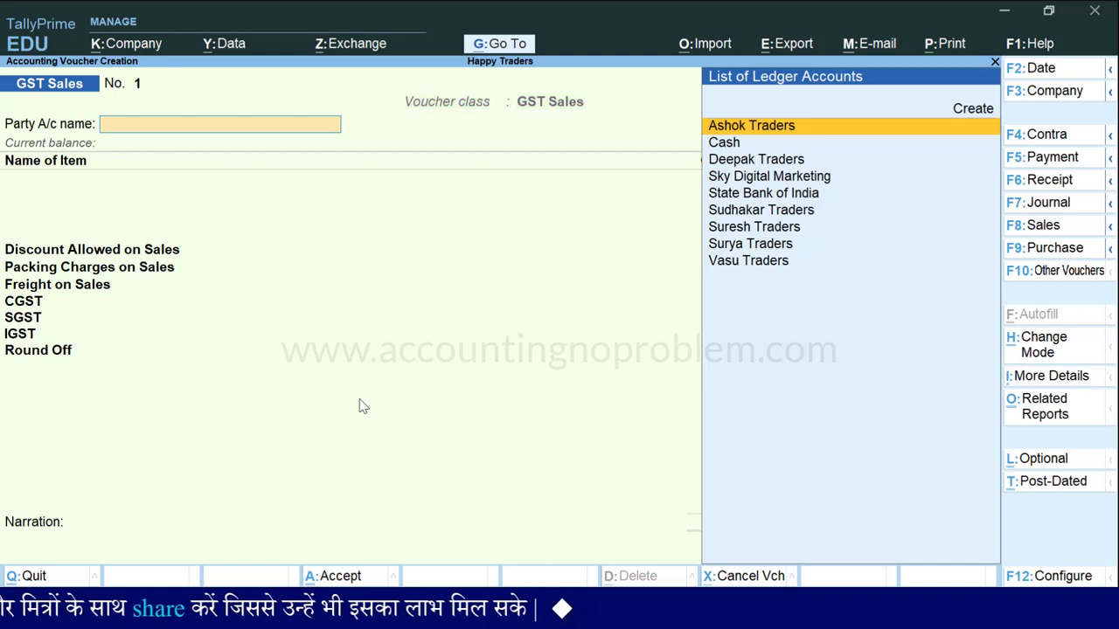
- Choose Deepak Traders as the party account and accept its dispatch and party details unchanged
{"action": "key", "text": "Down"}
{"action": "key", "text": "Down"}
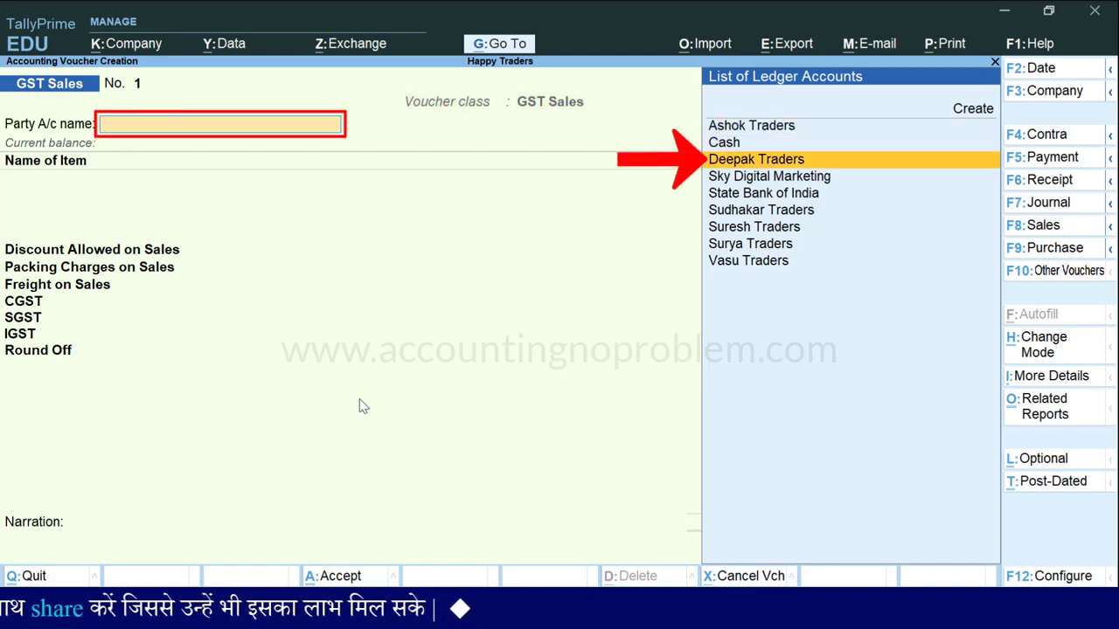
{"action": "key", "text": "Return"}
{"action": "key", "text": "ctrl+a"}
{"action": "key", "text": "ctrl+a"}
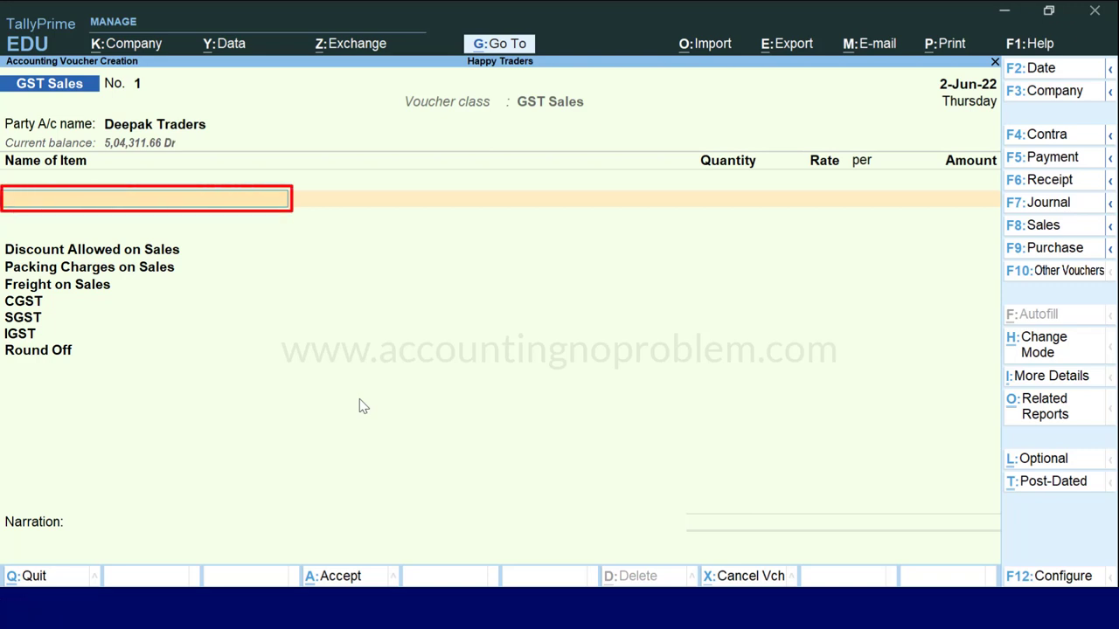
- Add the Printer item to the invoice with a quantity of 2 Nos at a rate of 16,000
{"action": "type", "text": "P"}
{"action": "key", "text": "Return"}
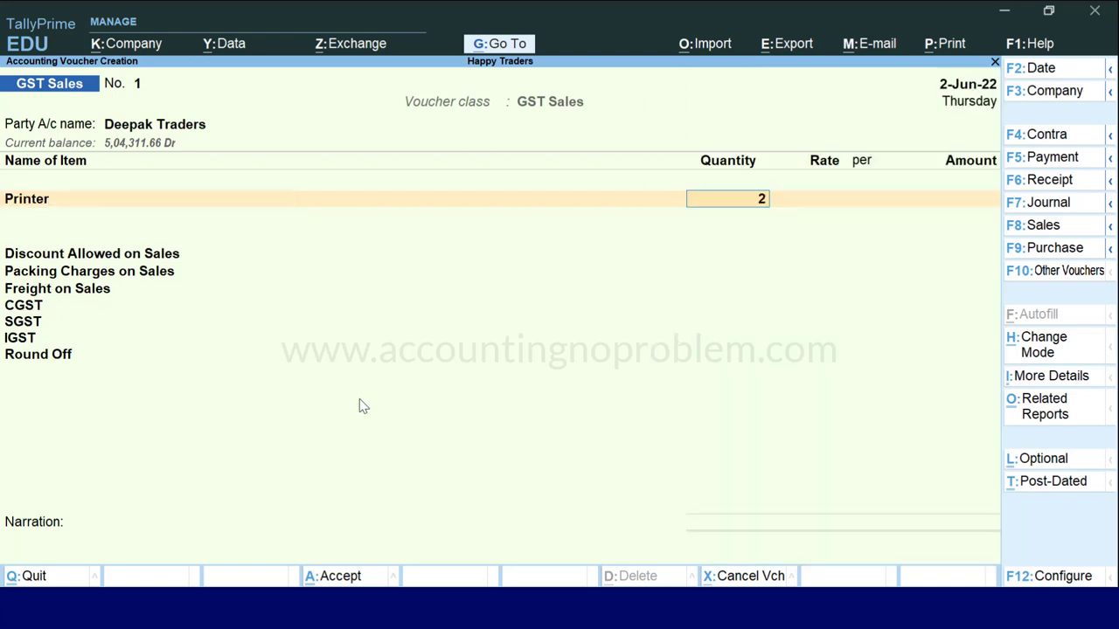
{"action": "key", "text": "Return"}
{"action": "key", "text": "Return"}
{"action": "key", "text": "Return"}
{"action": "key", "text": "Return"}
- Add the Monitor item to the invoice with a quantity of 2 Nos at a rate of 14,000
{"action": "type", "text": "M"}
{"action": "key", "text": "Return"}
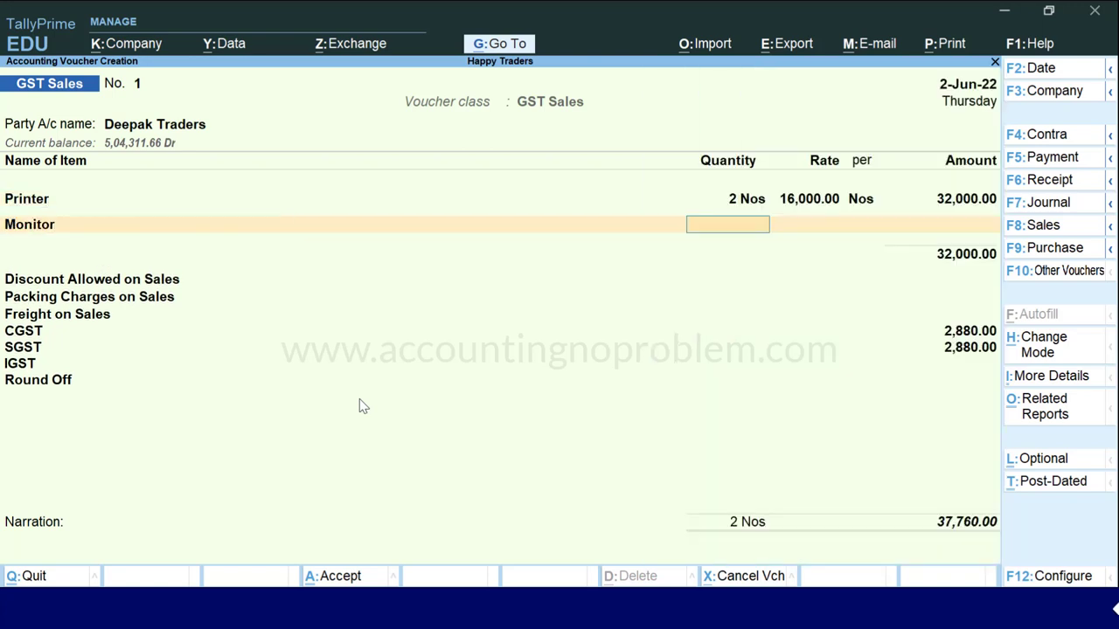
{"action": "key", "text": "Return"}
{"action": "key", "text": "Return"}
{"action": "key", "text": "Return"}
{"action": "key", "text": "Return"}
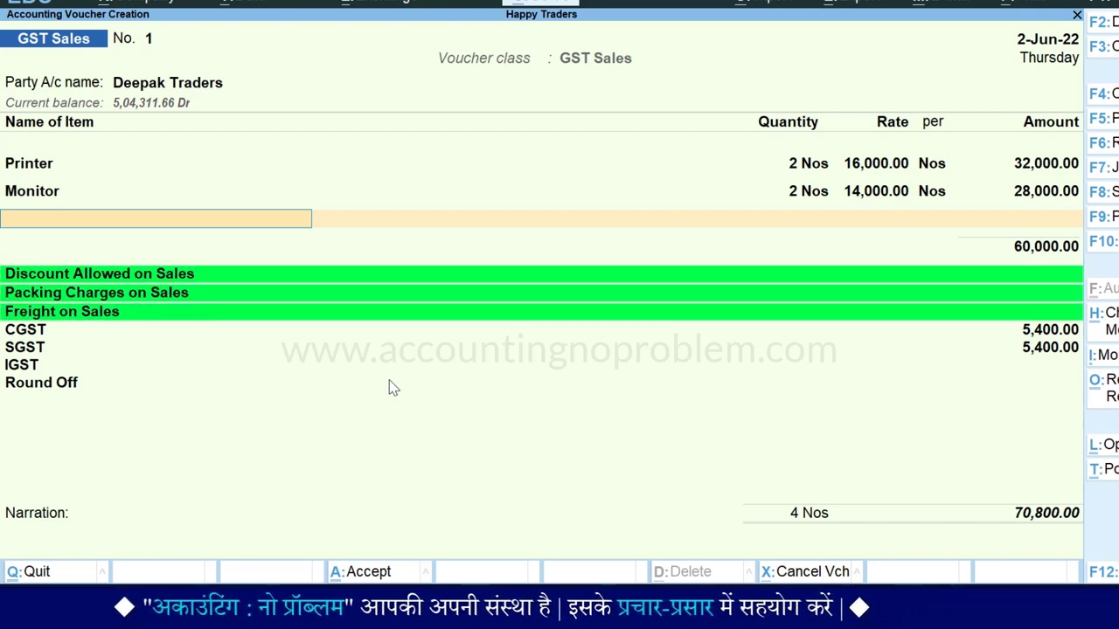
- Fill in the additional ledger amounts: -1000 for Discount Allowed on Sales, 51 for Packing Charges on Sales and 100 for Freight on Sales
{"action": "key", "text": "Return"}
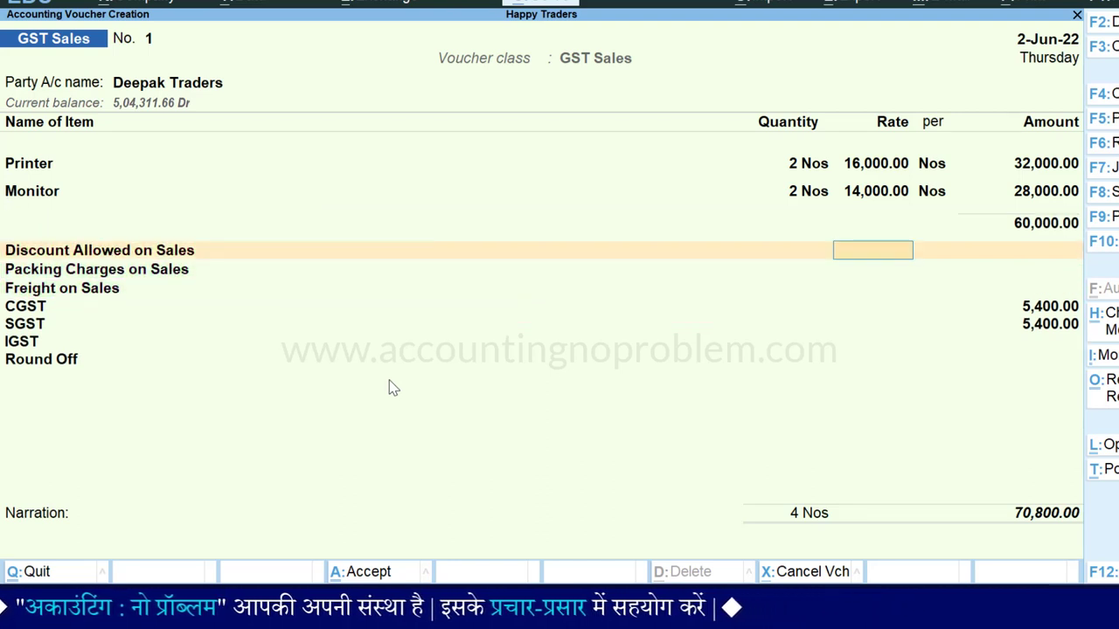
{"action": "type", "text": "-1000"}
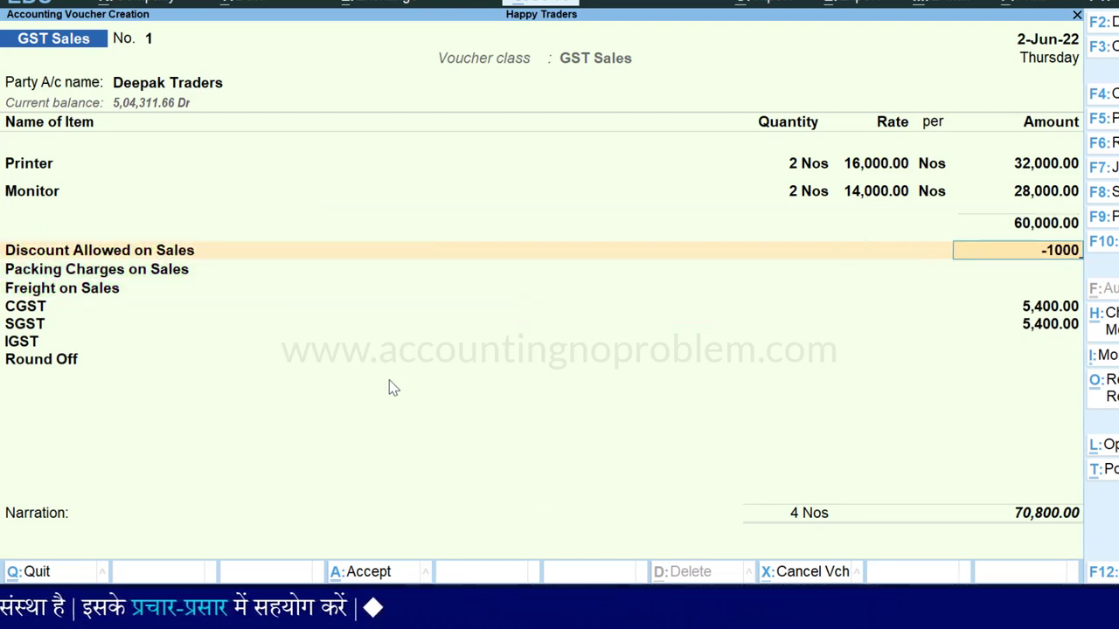
{"action": "key", "text": "Return"}
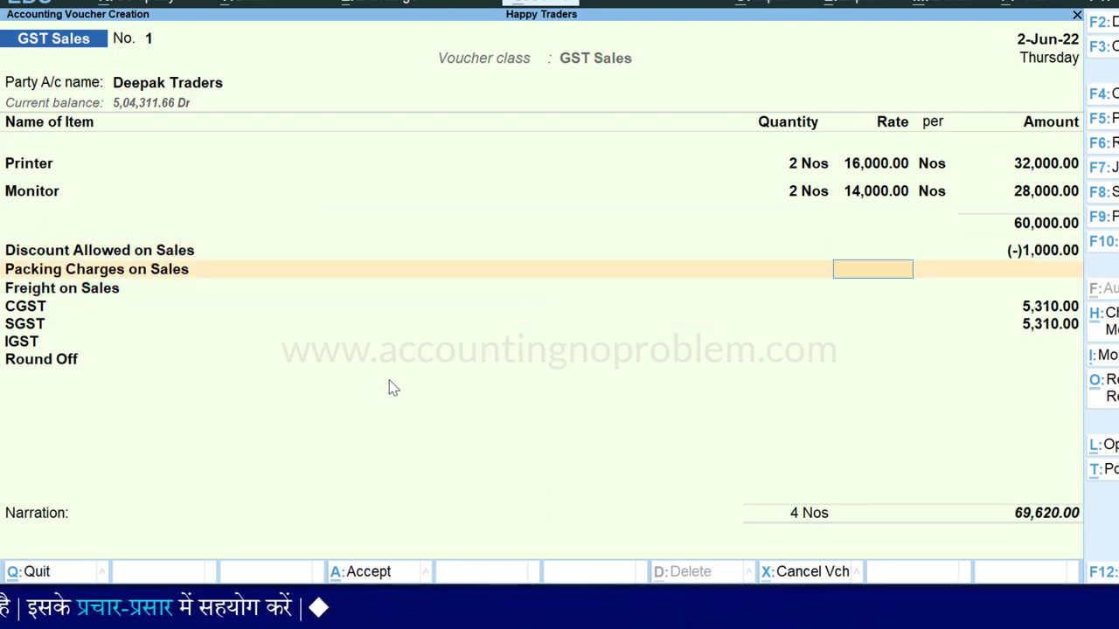
{"action": "key", "text": "Return"}
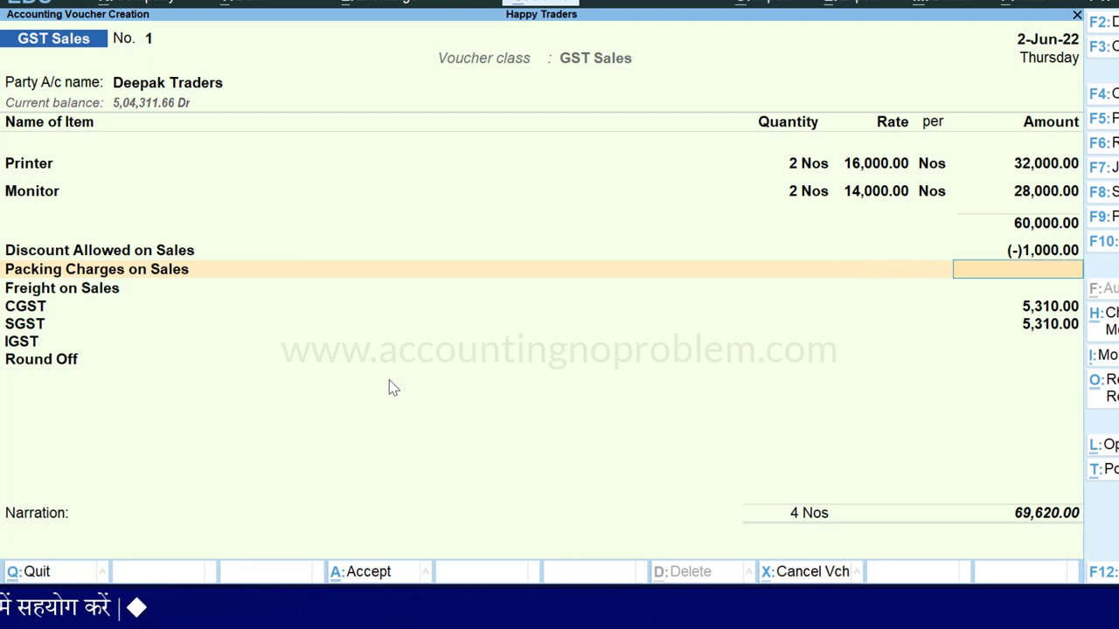
{"action": "type", "text": "51"}
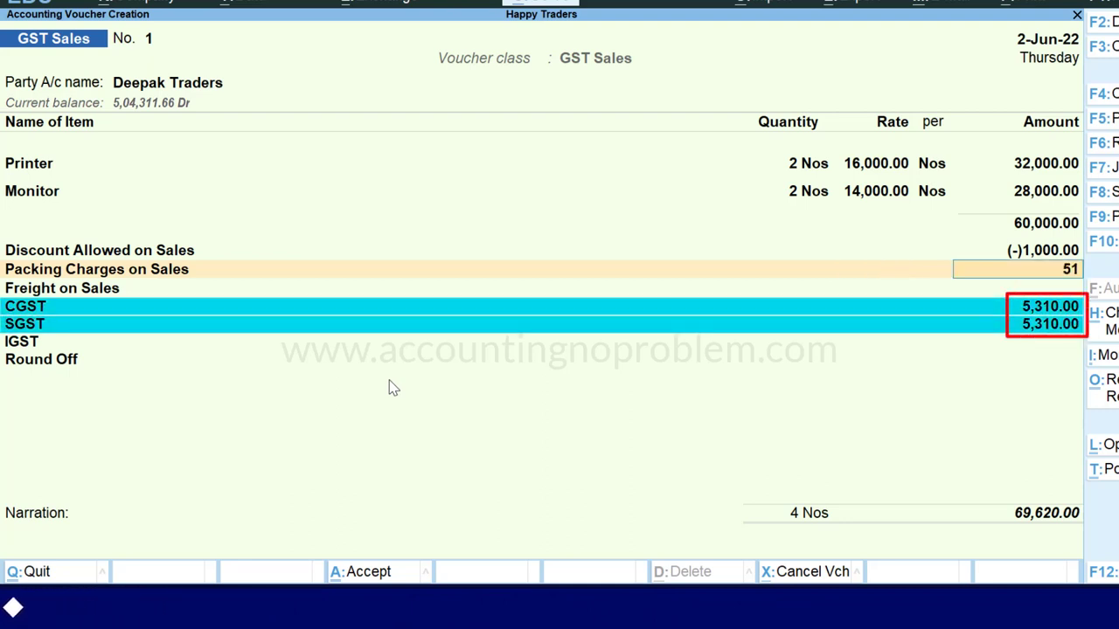
{"action": "key", "text": "Return"}
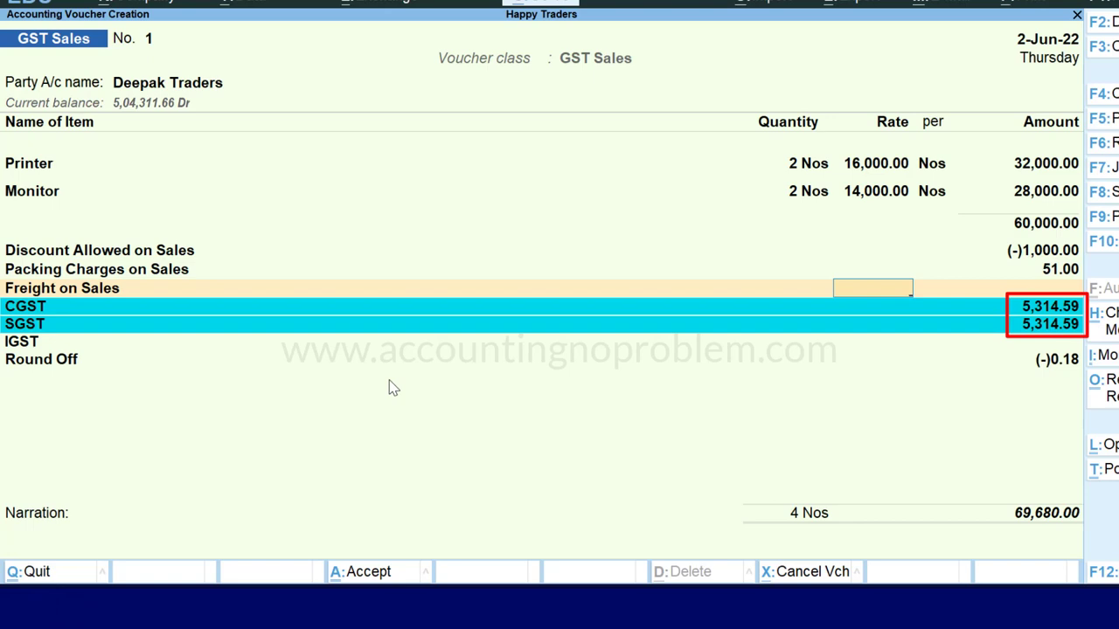
{"action": "key", "text": "Return"}
{"action": "key", "text": "Return"}
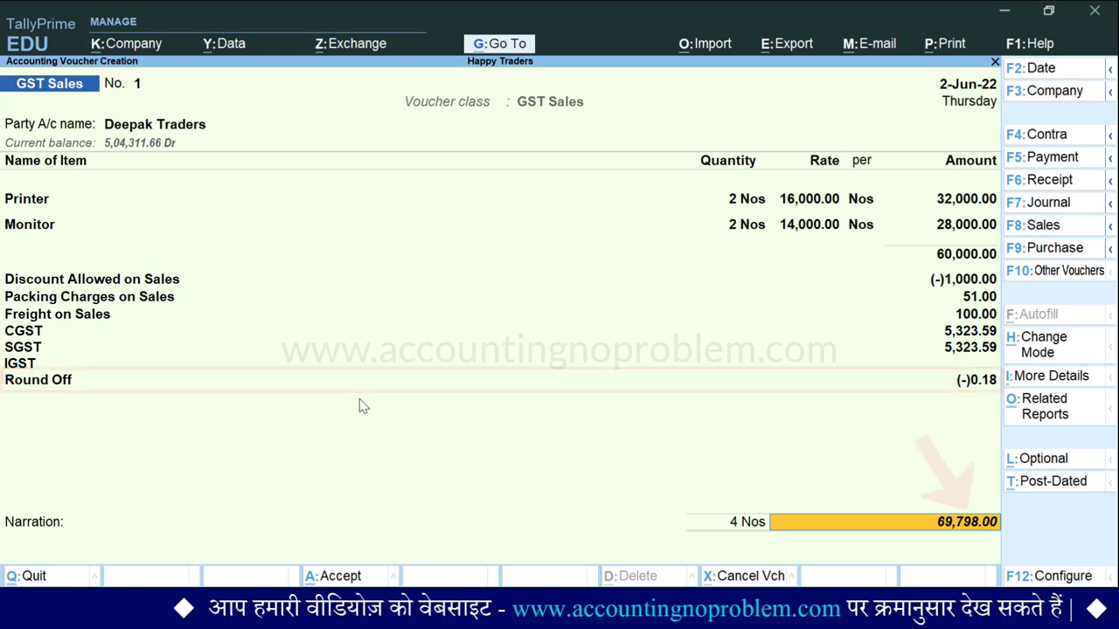
- Assign the full invoice amount to New Ref 1 in the bill-wise details and save the invoice without a narration
{"action": "key", "text": "Return"}
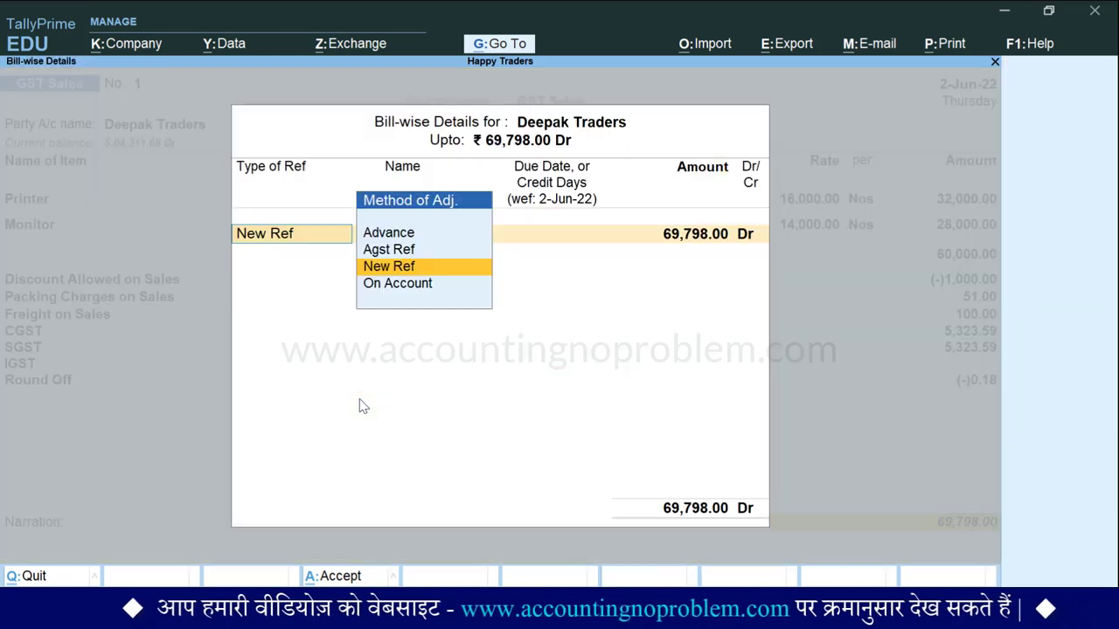
{"action": "key", "text": "Return"}
{"action": "key", "text": "Return"}
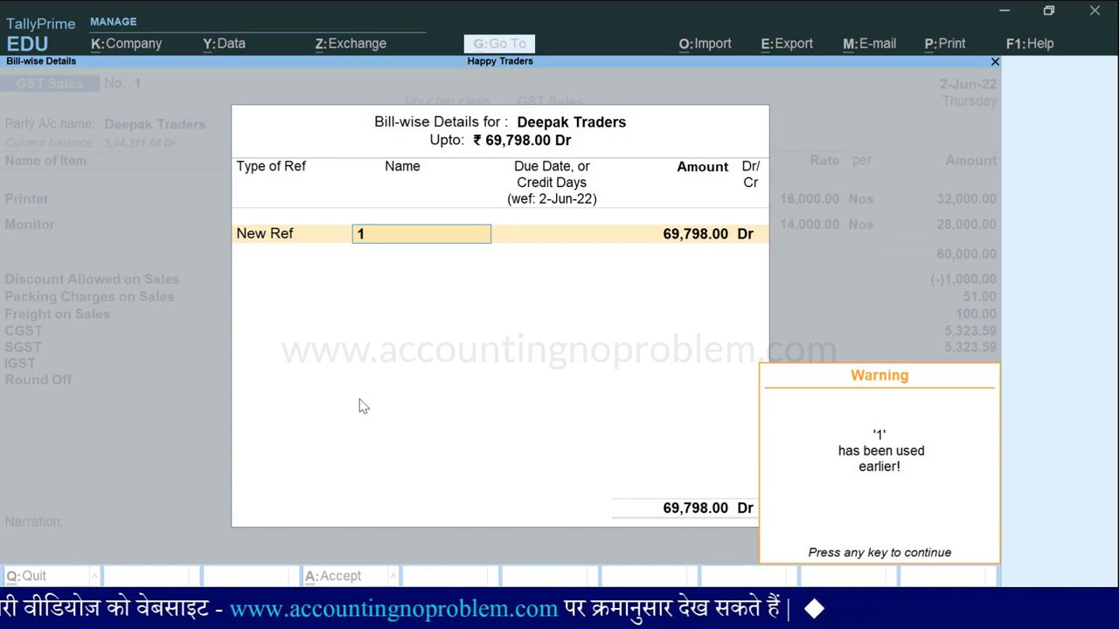
{"action": "key", "text": "Return"}
{"action": "key", "text": "Return"}
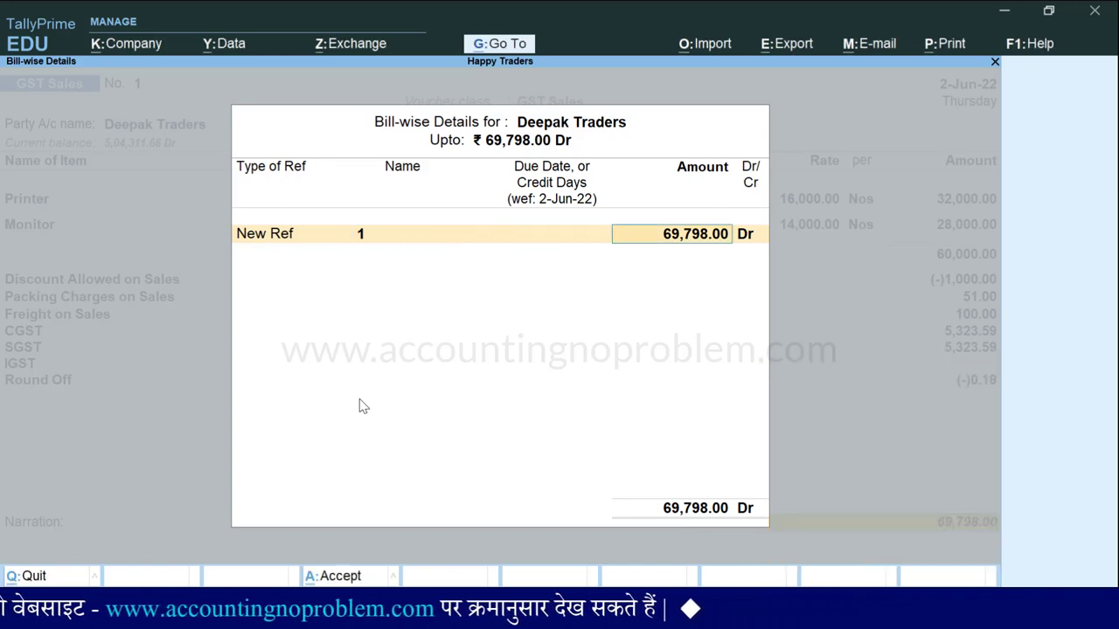
{"action": "key", "text": "Return"}
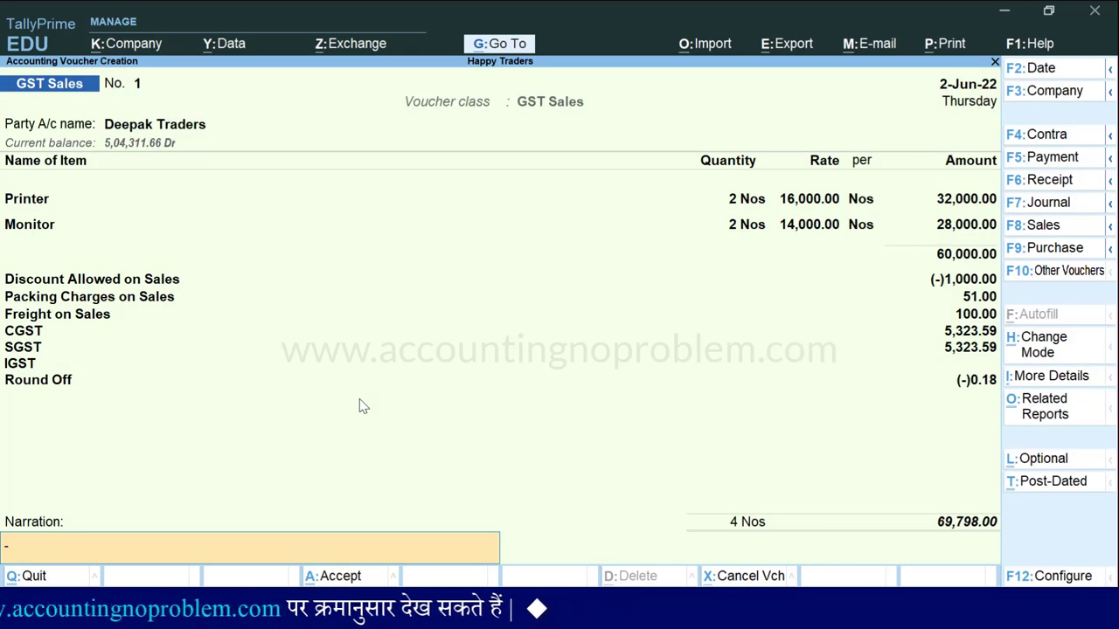
{"action": "key", "text": "Return"}
{"action": "key", "text": "Return"}
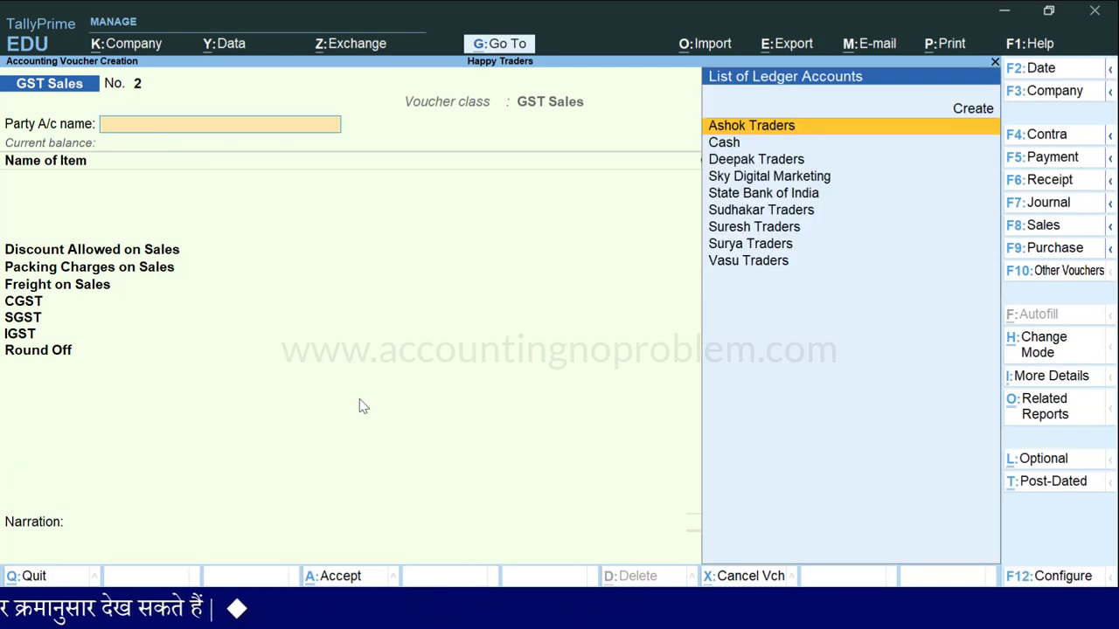
- Preview the saved Deepak Traders invoice as a zoomed print, examine its items, ledger amounts and tax summary, and close it
{"action": "key", "text": "Page_Up"}
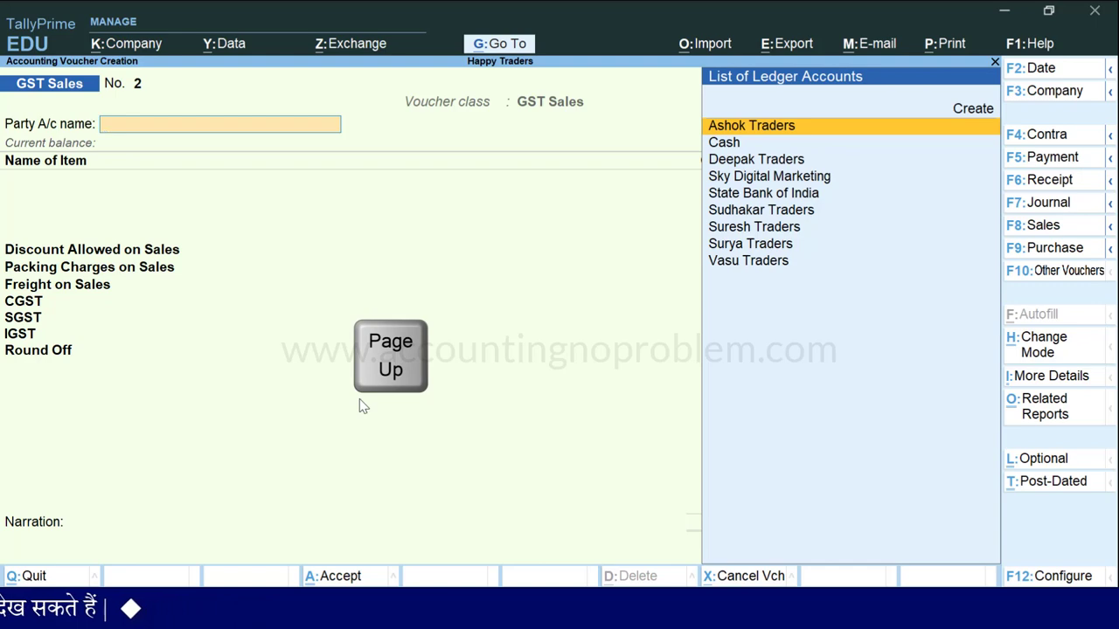
{"action": "key", "text": "ctrl+p"}
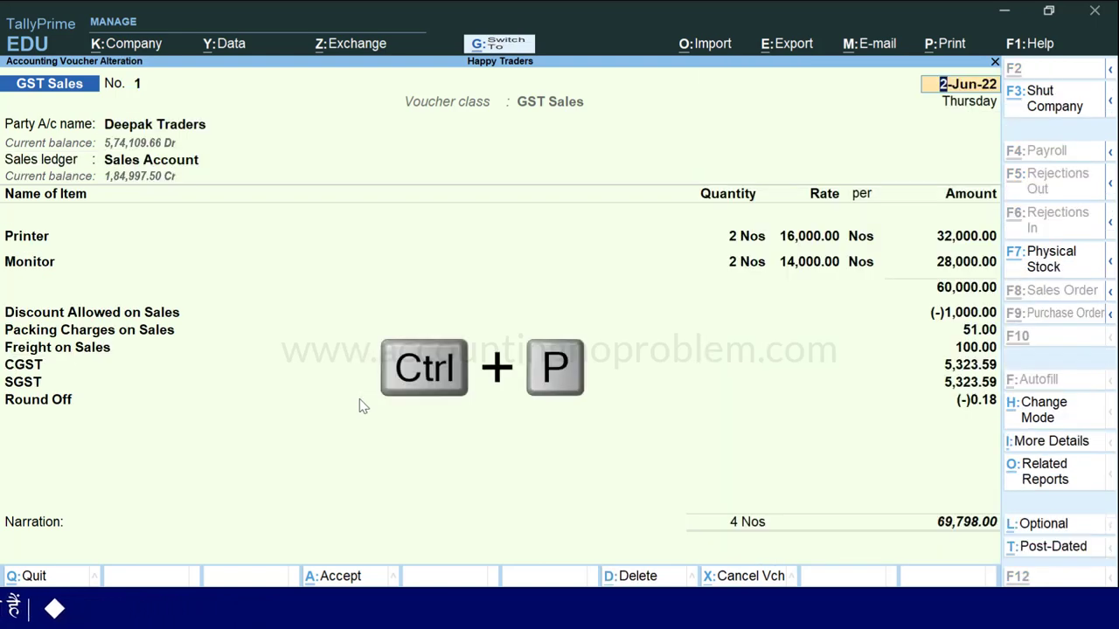
{"action": "key", "text": "i"}
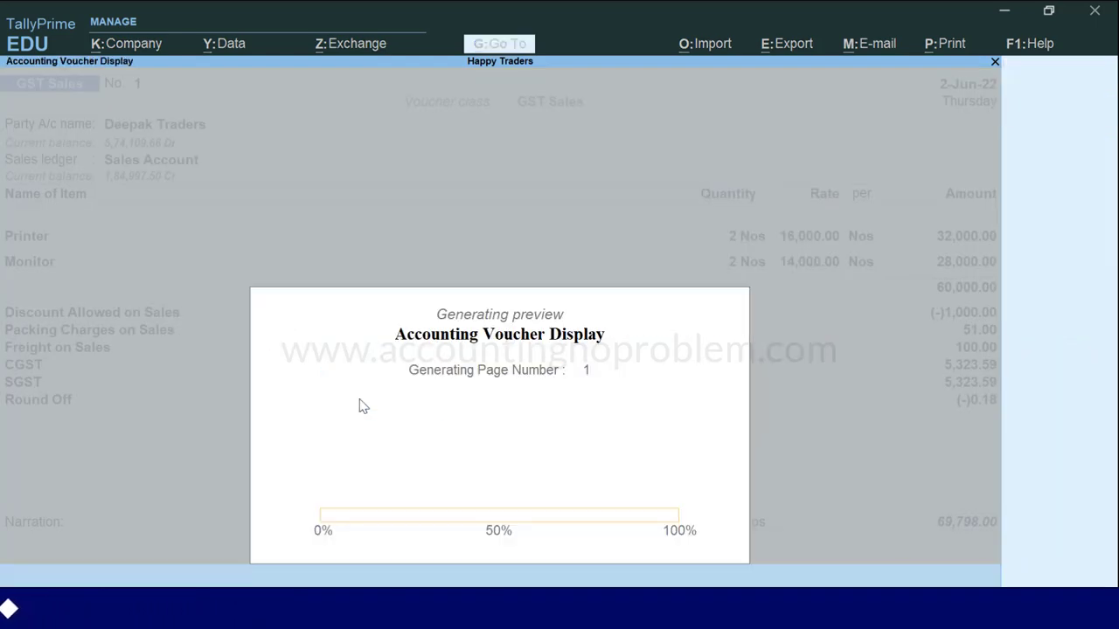
{"action": "key", "text": "alt+z"}
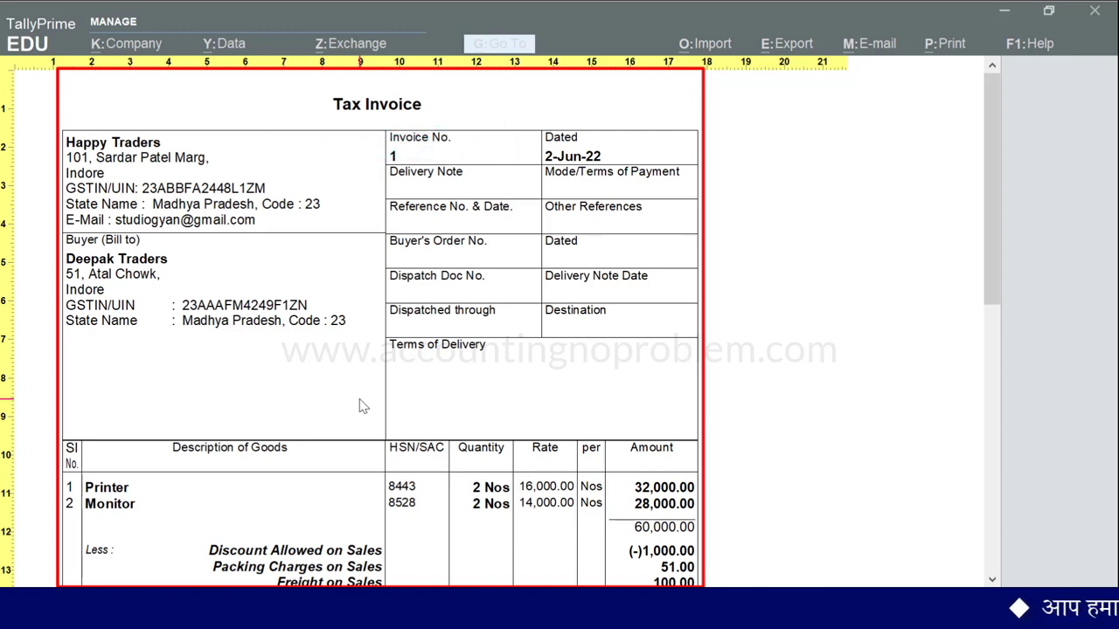
{"action": "scroll", "coordinate": [990, 125], "scroll_direction": "down", "scroll_amount": 2}
{"action": "scroll", "coordinate": [990, 125], "scroll_direction": "down", "scroll_amount": 8}
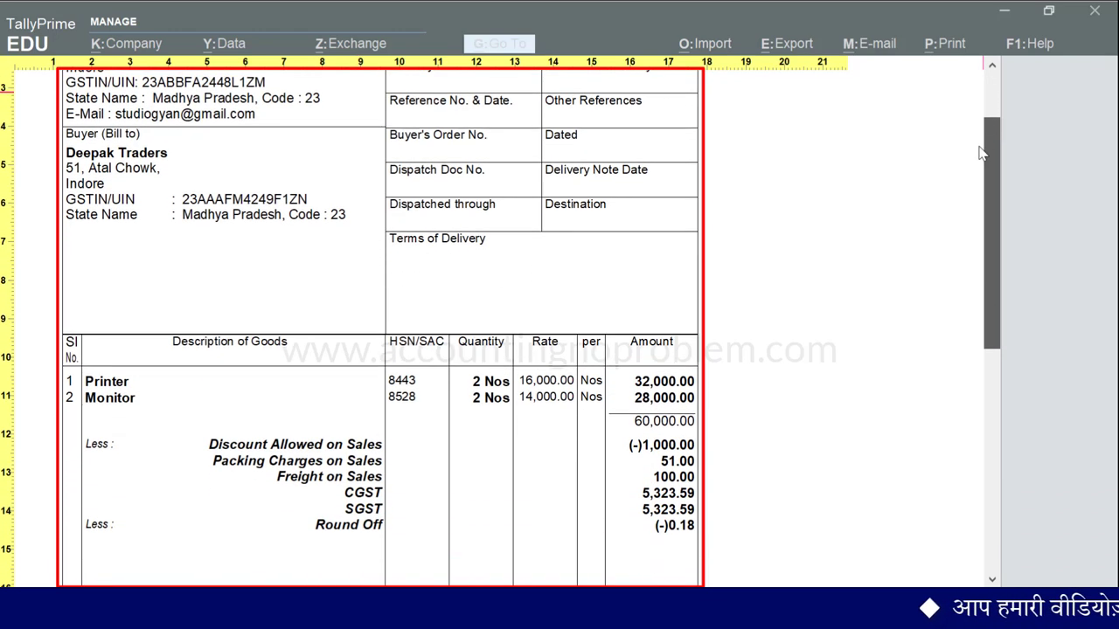
{"action": "scroll", "coordinate": [965, 200], "scroll_direction": "down", "scroll_amount": 4}
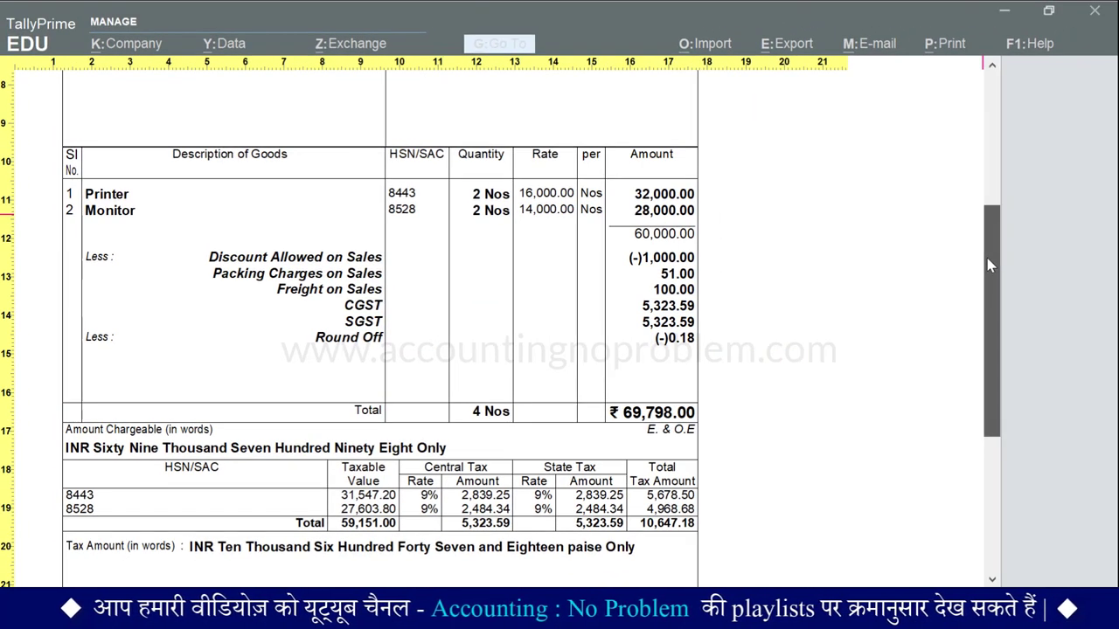
{"action": "left_click_drag", "start_coordinate": [989, 265], "coordinate": [1003, 118]}
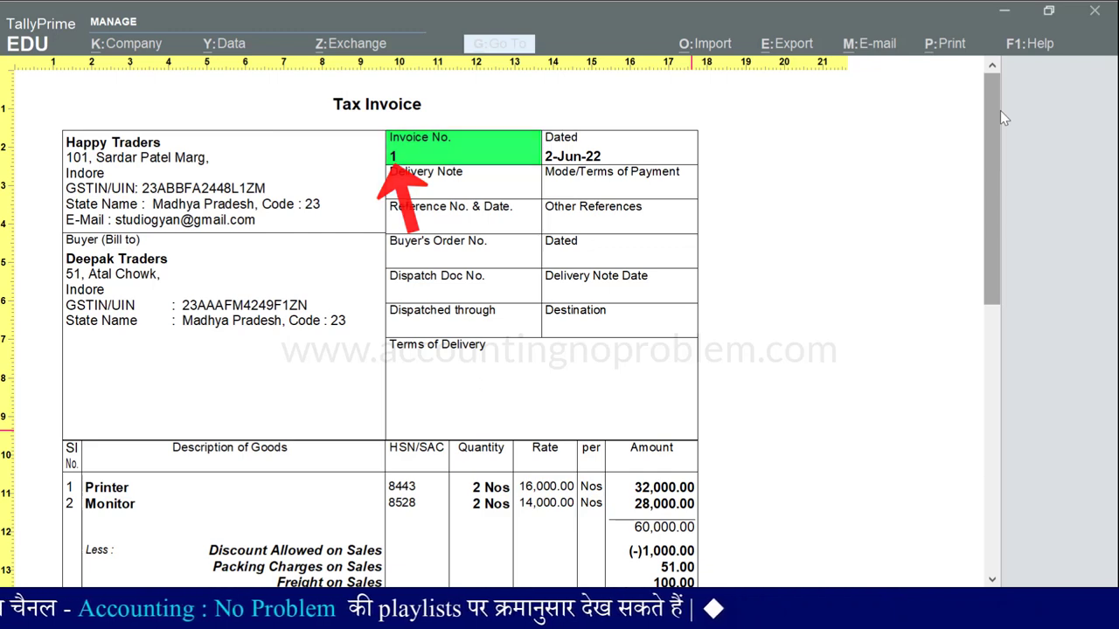
{"action": "key", "text": "Escape"}
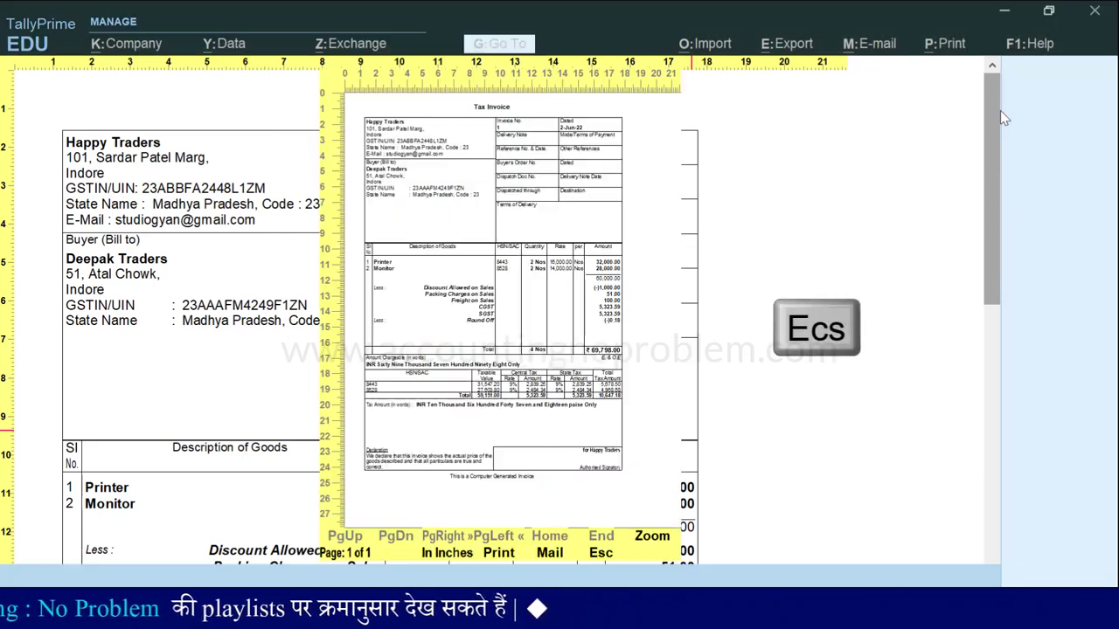
{"action": "key", "text": "Escape"}
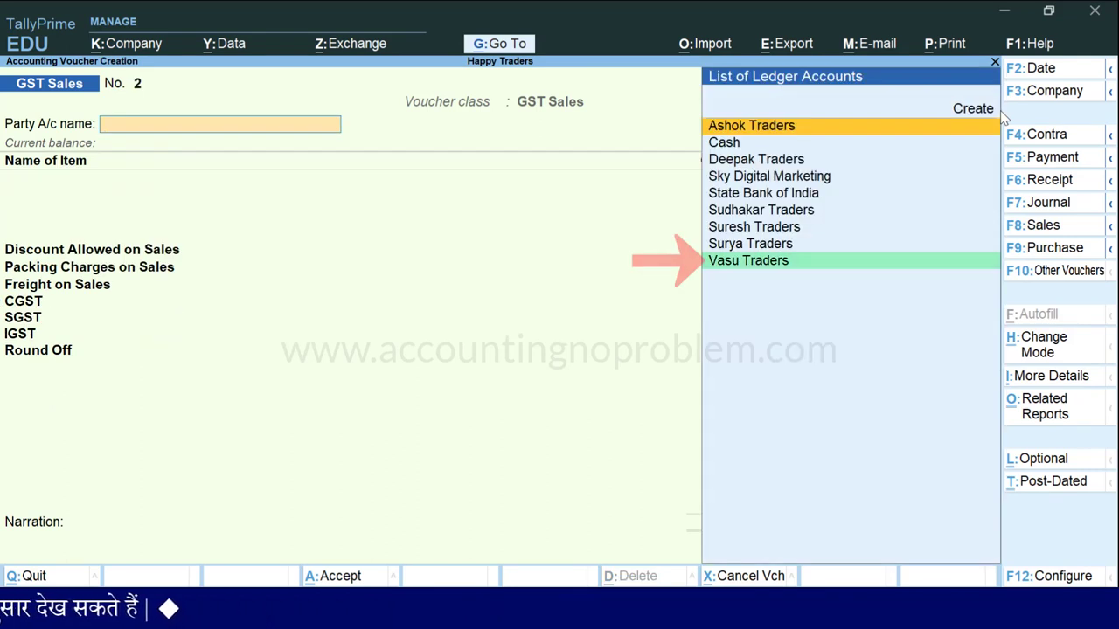
- Choose Vasu Traders as the party account of the new invoice and accept its dispatch and party details unchanged
{"action": "type", "text": "V"}
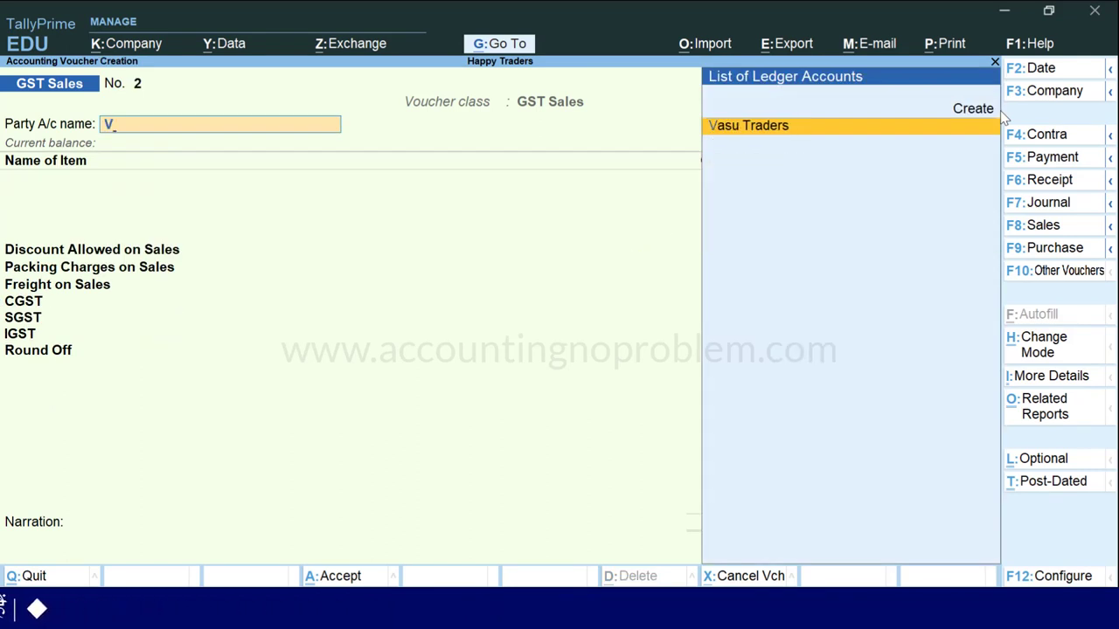
{"action": "key", "text": "Return"}
{"action": "key", "text": "ctrl+a"}
{"action": "key", "text": "Return"}
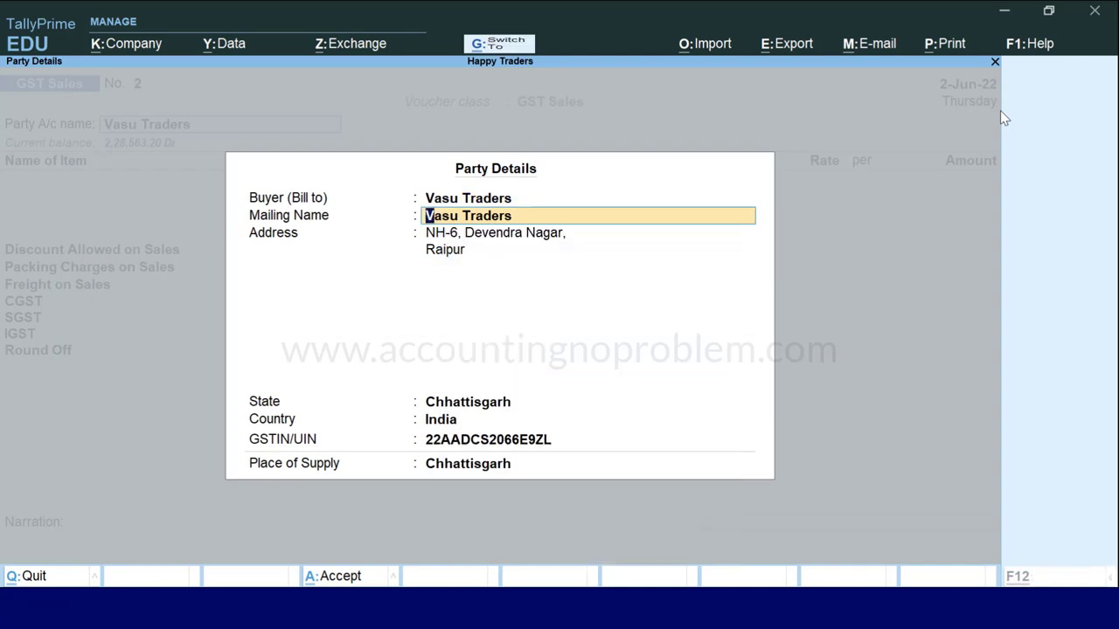
{"action": "key", "text": "ctrl+a"}
- Add the Printer item to the Vasu Traders invoice with a quantity of 2 Nos at a rate of 16,000
{"action": "type", "text": "P"}
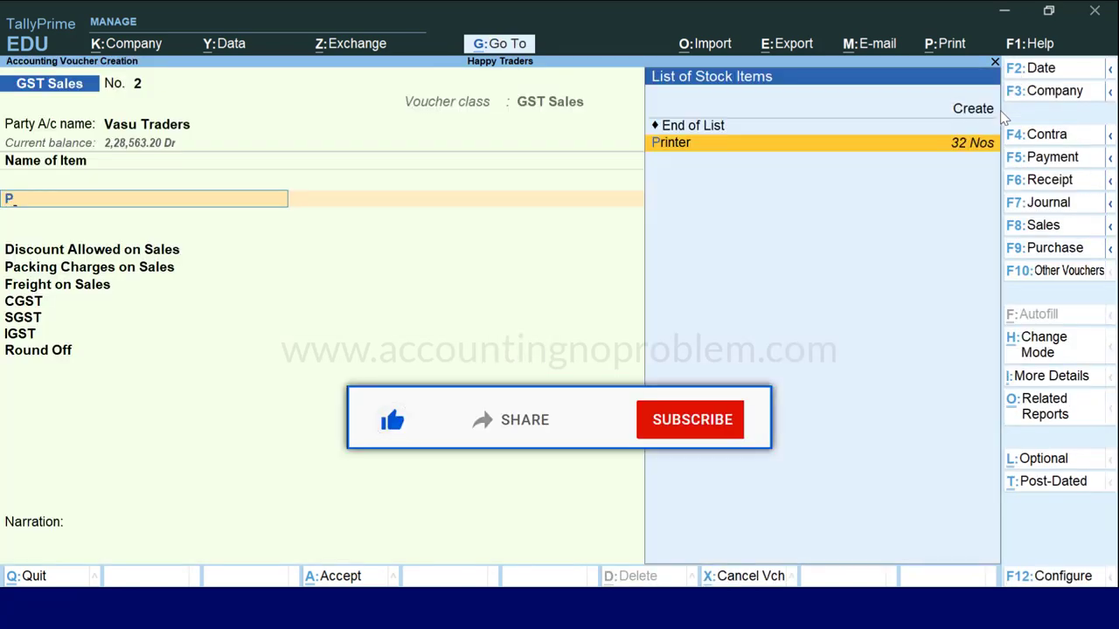
{"action": "key", "text": "Return"}
{"action": "type", "text": "2"}
{"action": "key", "text": "Return"}
{"action": "key", "text": "Return"}
{"action": "key", "text": "Return"}
{"action": "key", "text": "Return"}
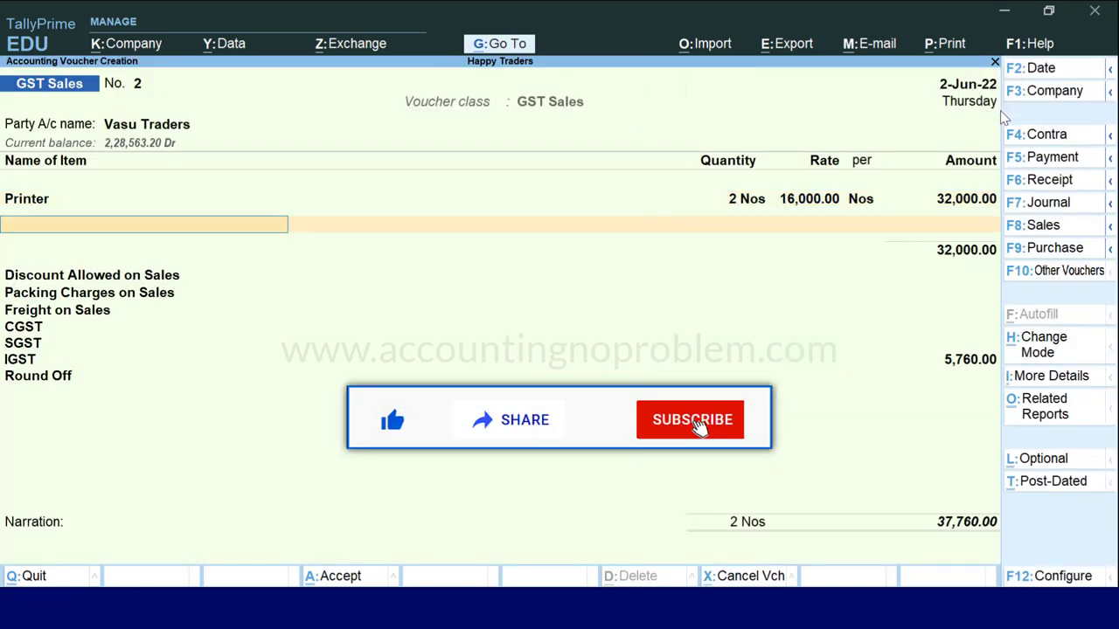
- Add the Monitor item to the Vasu Traders invoice with 2 Nos at a rate of 14,000 and finish the item list
{"action": "type", "text": "M"}
{"action": "key", "text": "Return"}
{"action": "type", "text": "2"}
{"action": "key", "text": "Return"}
{"action": "key", "text": "Return"}
{"action": "key", "text": "Return"}
{"action": "key", "text": "Return"}
{"action": "key", "text": "Return"}
{"action": "key", "text": "Return"}
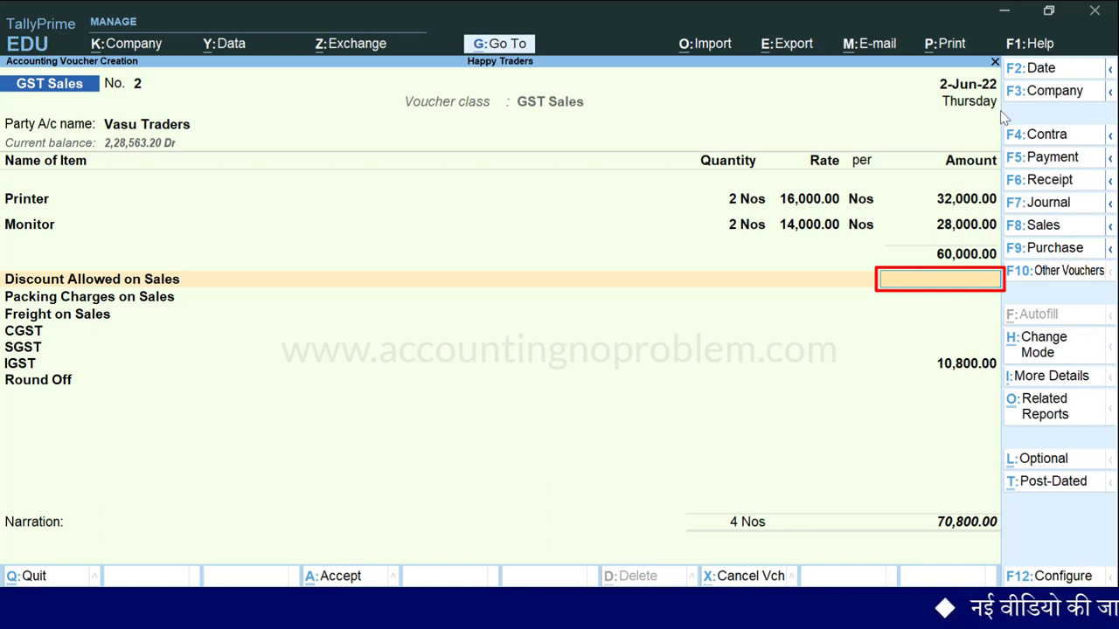
- Leave Discount Allowed on Sales blank and enter 51 for Packing Charges on Sales and 100 for Freight on Sales
{"action": "key", "text": "Return"}
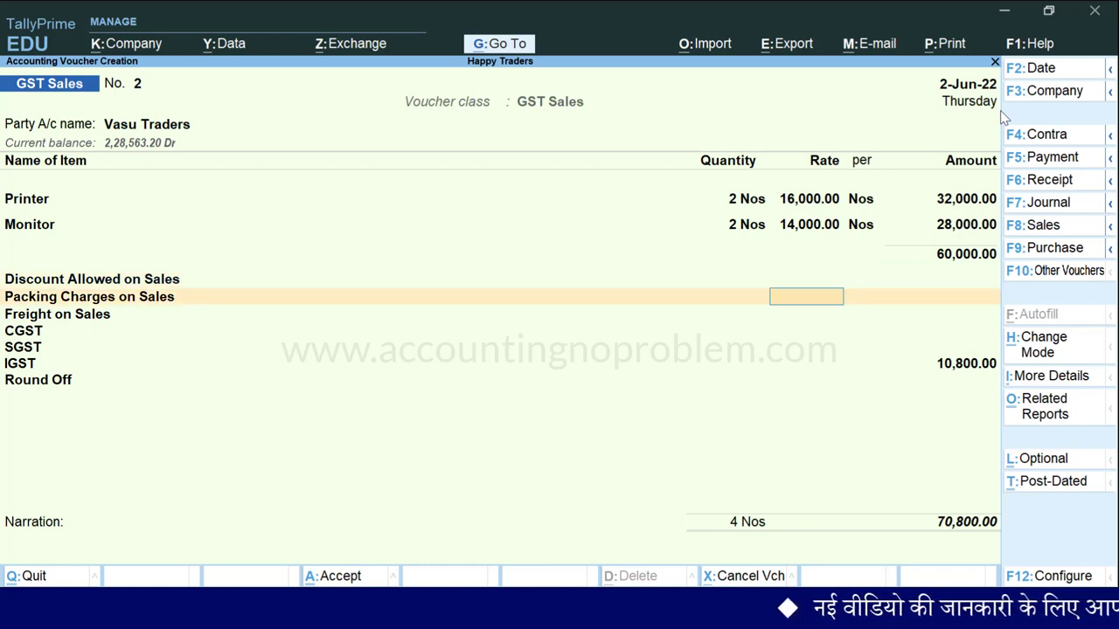
{"action": "key", "text": "Return"}
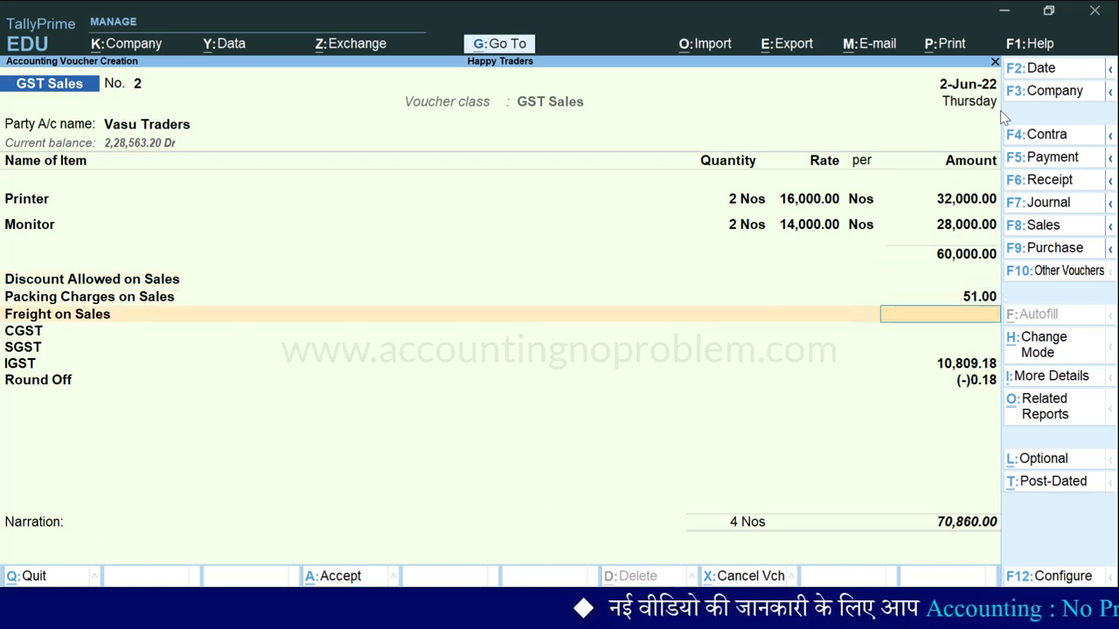
{"action": "type", "text": "100"}
{"action": "key", "text": "Return"}
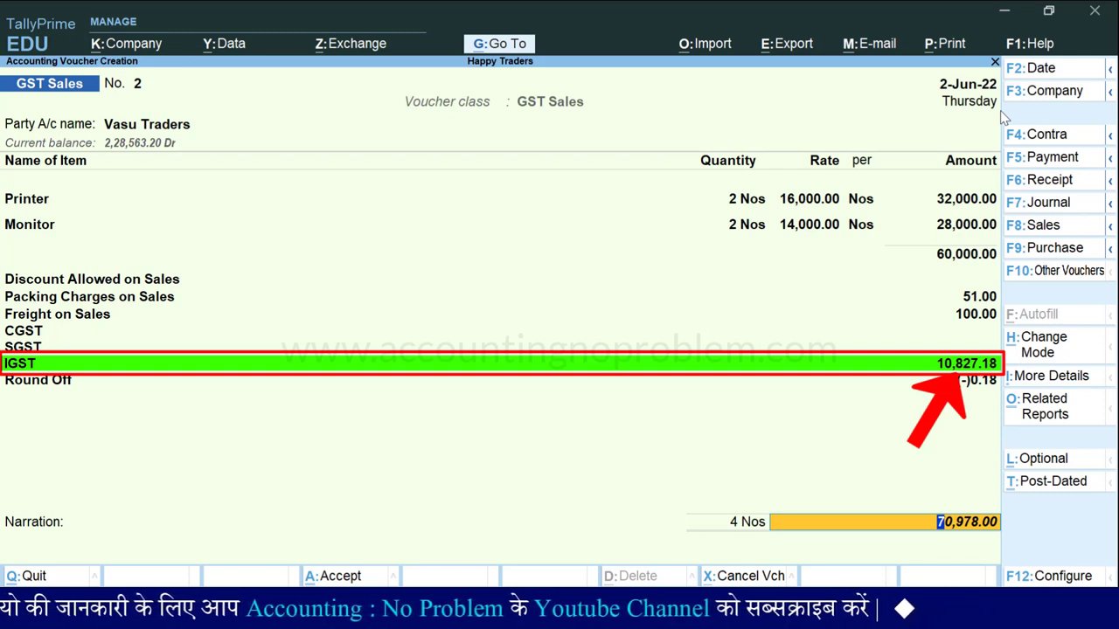
- Assign the Vasu Traders invoice amount to New Ref 2 in the bill-wise details and save the invoice without a narration
{"action": "key", "text": "Return"}
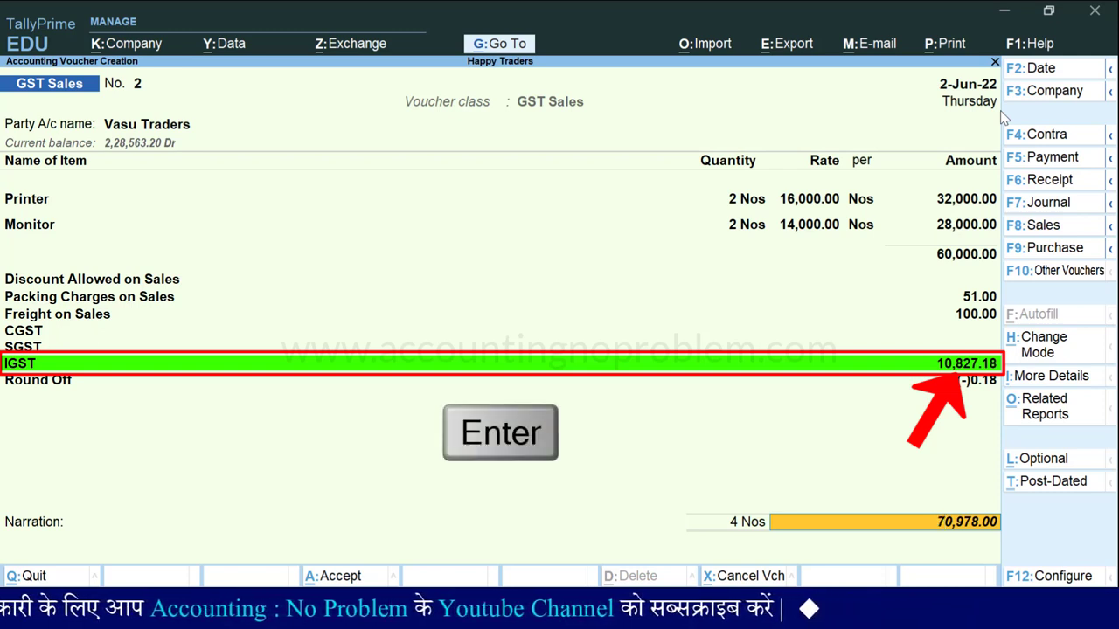
{"action": "key", "text": "Return"}
{"action": "key", "text": "Return"}
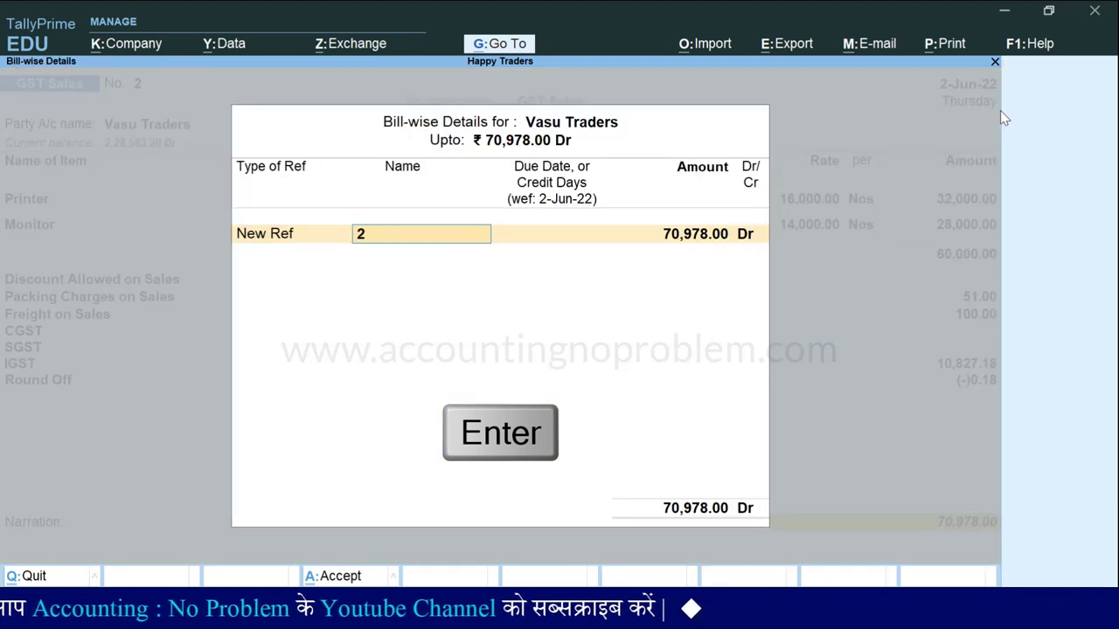
{"action": "key", "text": "Return"}
{"action": "key", "text": "Return"}
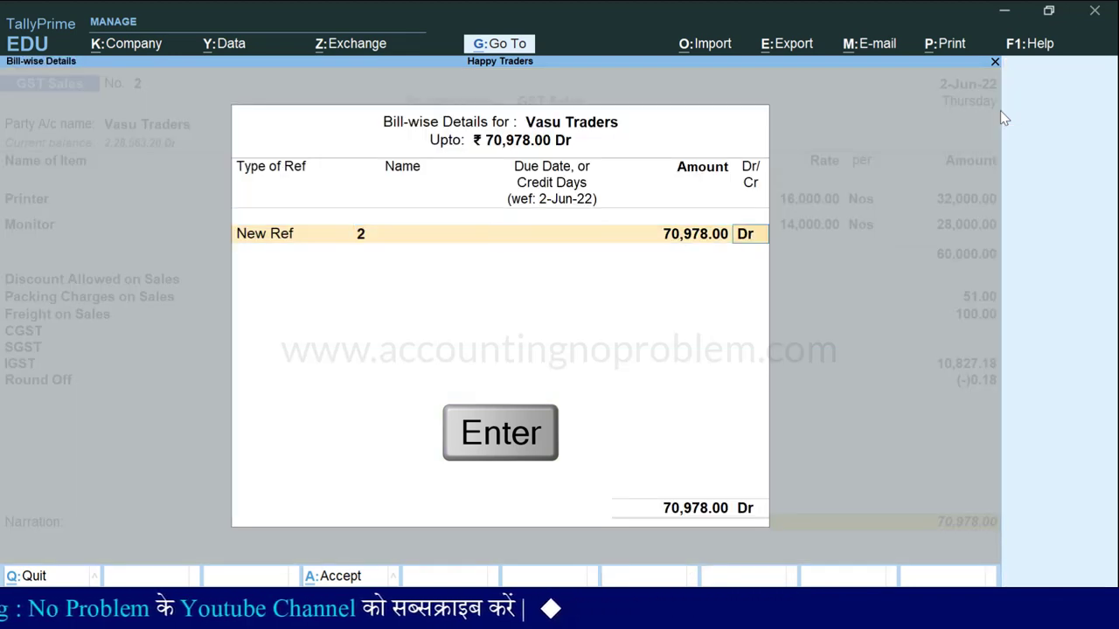
{"action": "key", "text": "Return"}
{"action": "key", "text": "Return"}
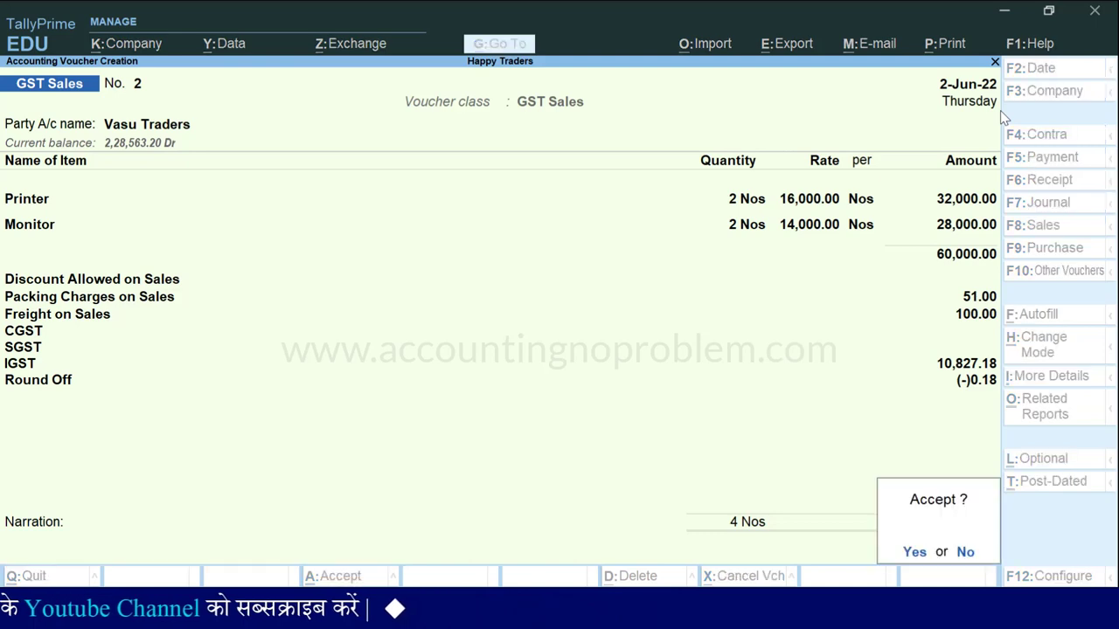
{"action": "key", "text": "Return"}
- Preview the saved Vasu Traders invoice as a zoomed print, examine its charges and IGST, and return to voucher entry
{"action": "key", "text": "Page_Up"}
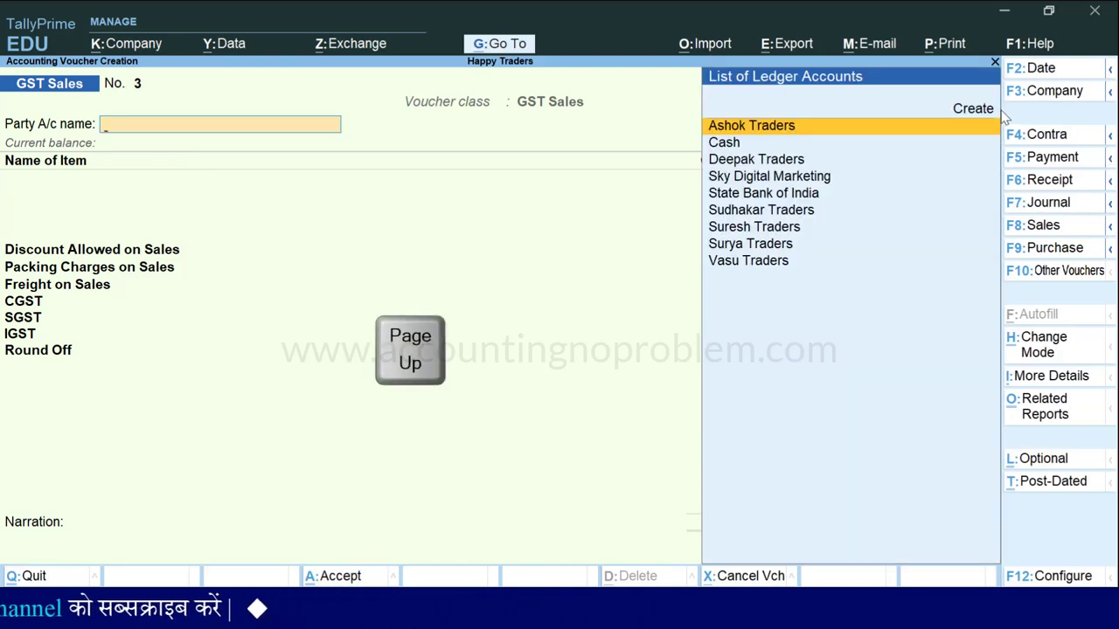
{"action": "key", "text": "ctrl+p"}
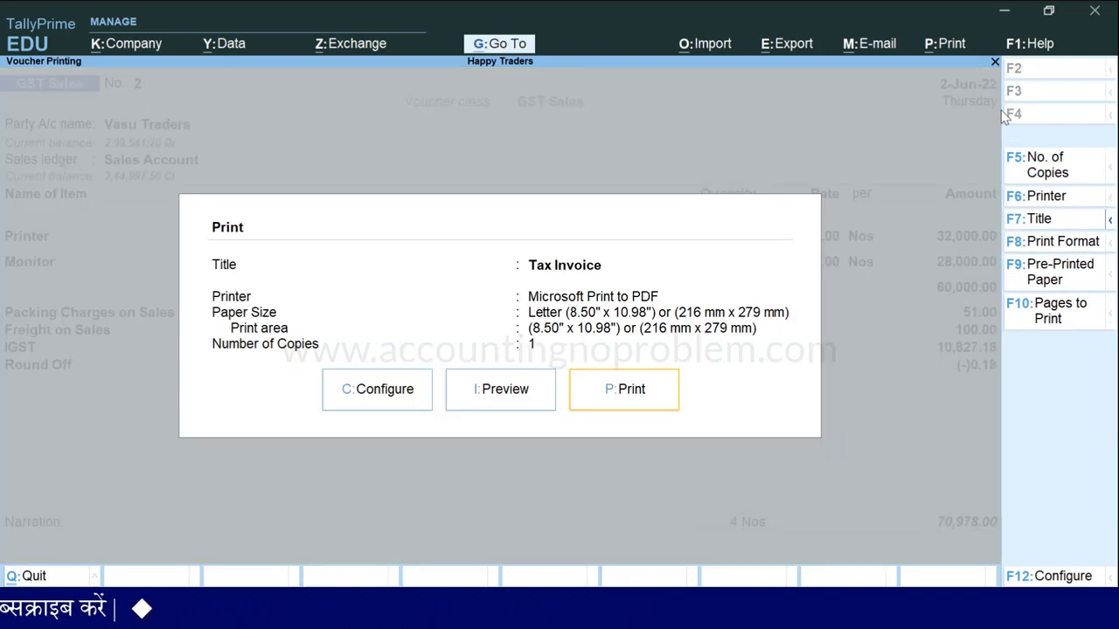
{"action": "key", "text": "i"}
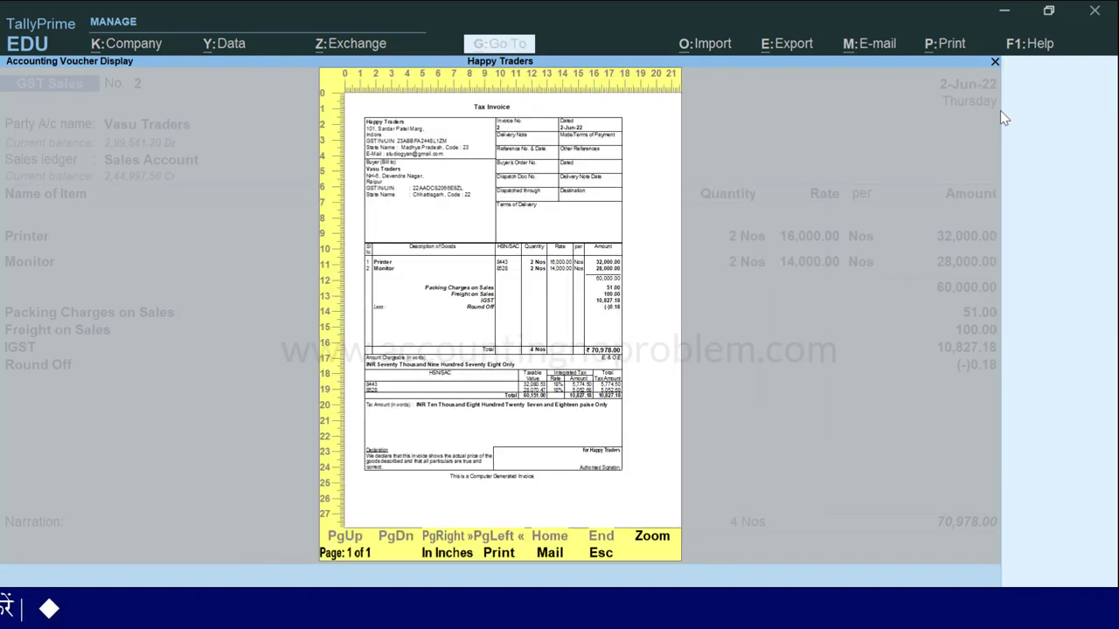
{"action": "key", "text": "alt+z"}
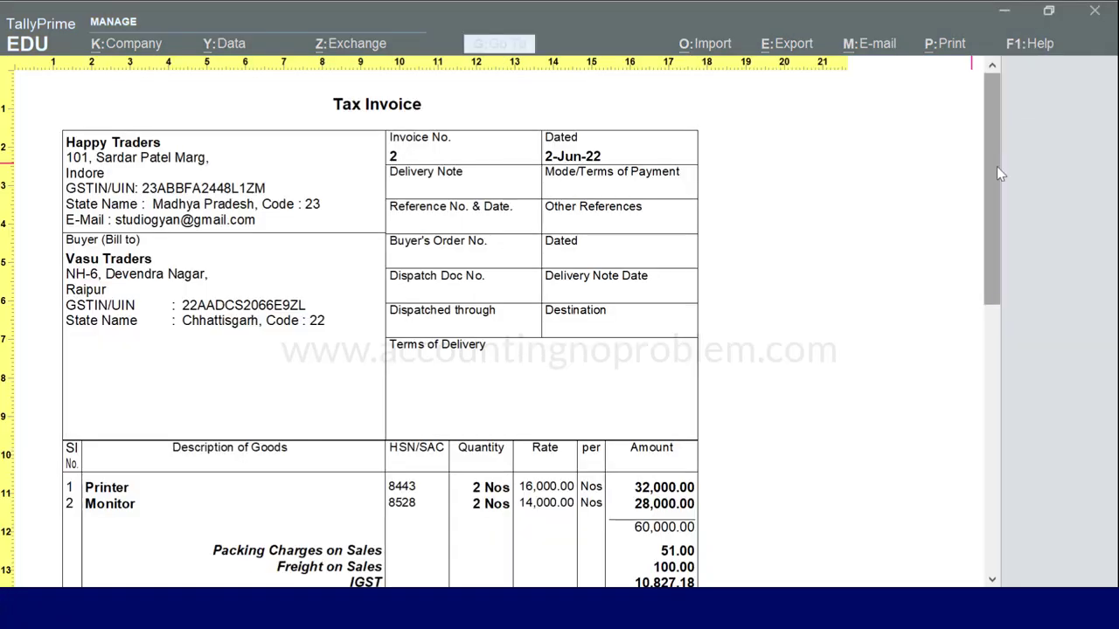
{"action": "left_click_drag", "start_coordinate": [996, 166], "coordinate": [999, 237]}
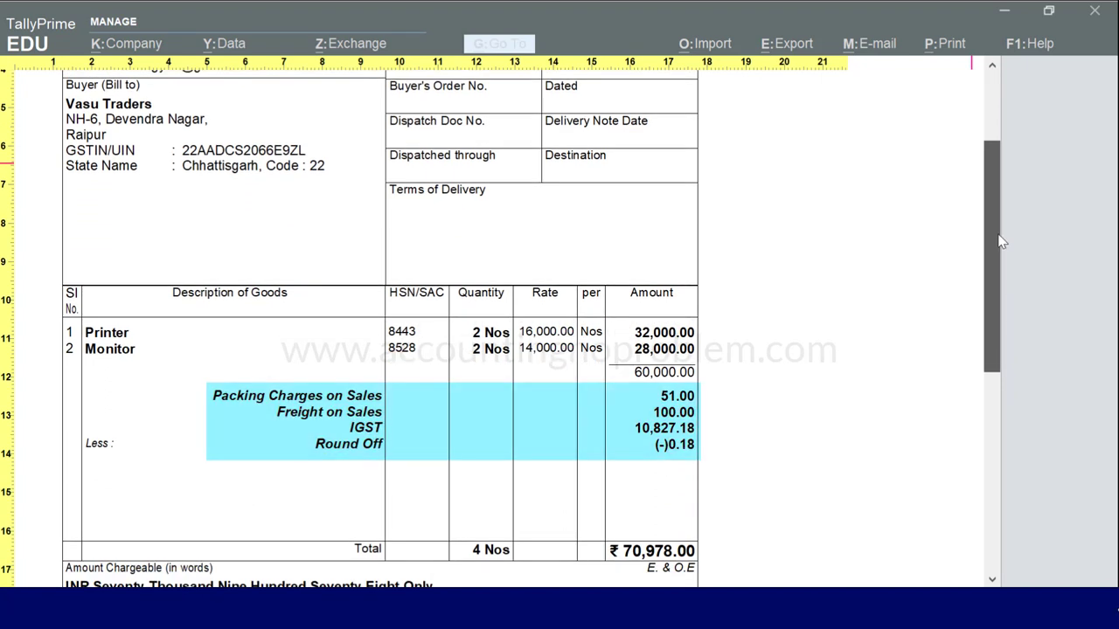
{"action": "key", "text": "Escape"}
{"action": "key", "text": "Escape"}
{"action": "key", "text": "Escape"}
{"action": "key", "text": "Escape"}
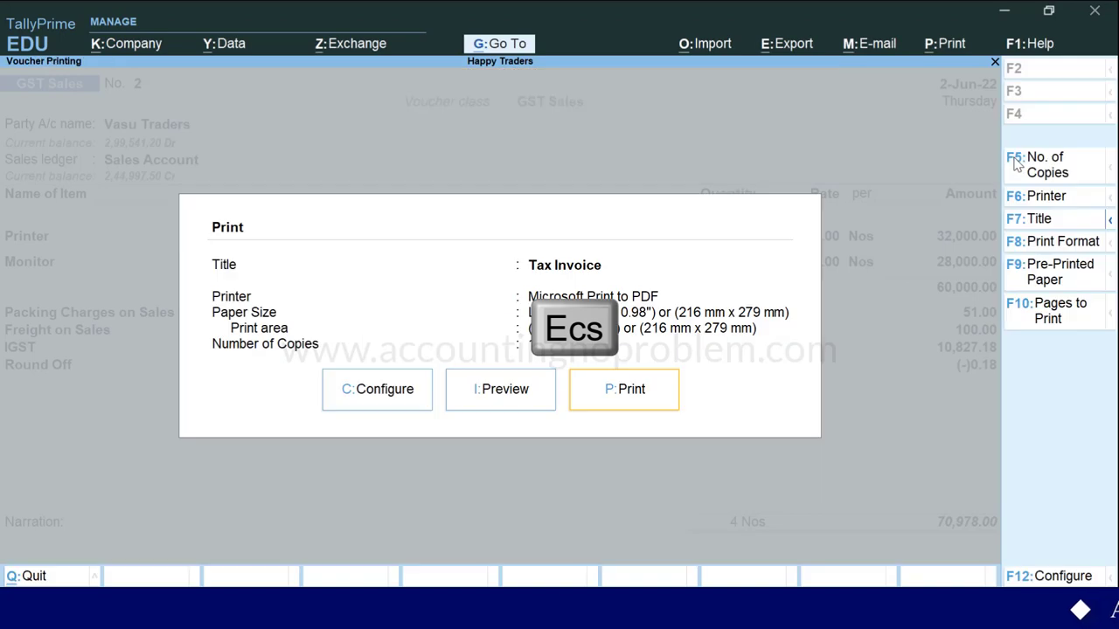
{"action": "key", "text": "Return"}
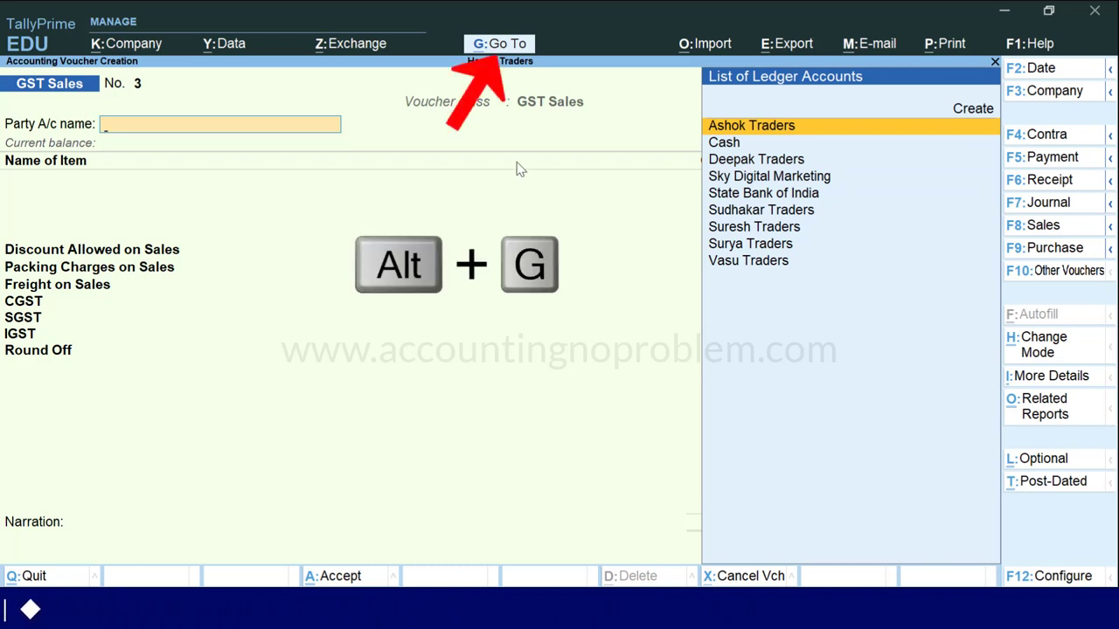
- Open the existing GST Sales voucher type for master alteration
{"action": "left_click", "coordinate": [512, 49]}
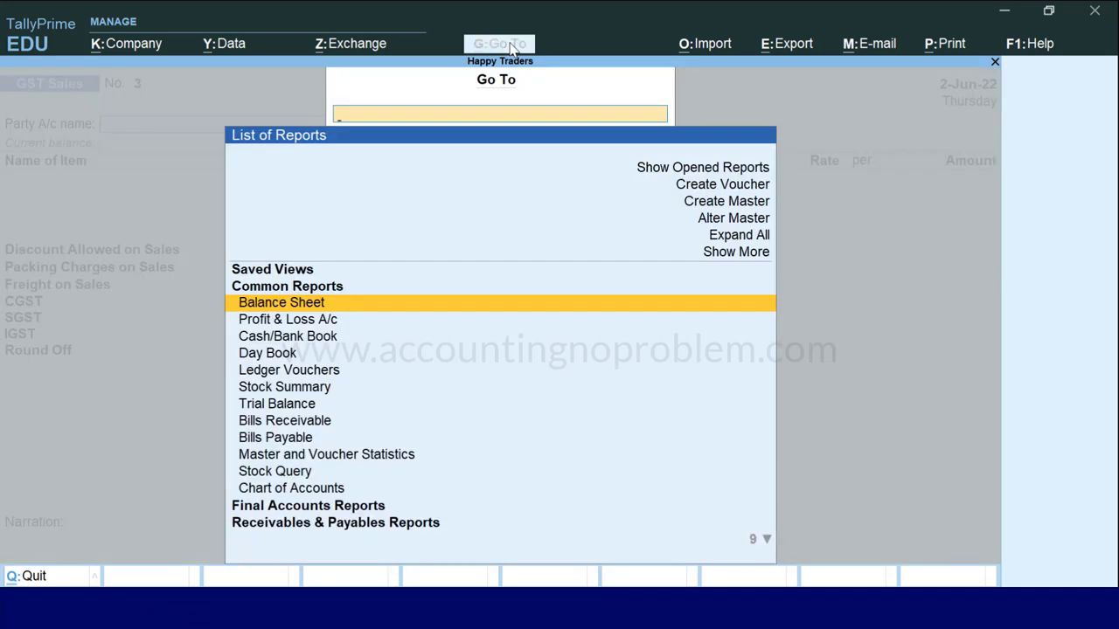
{"action": "key", "text": "Up"}
{"action": "key", "text": "Up"}
{"action": "key", "text": "Up"}
{"action": "key", "text": "Up"}
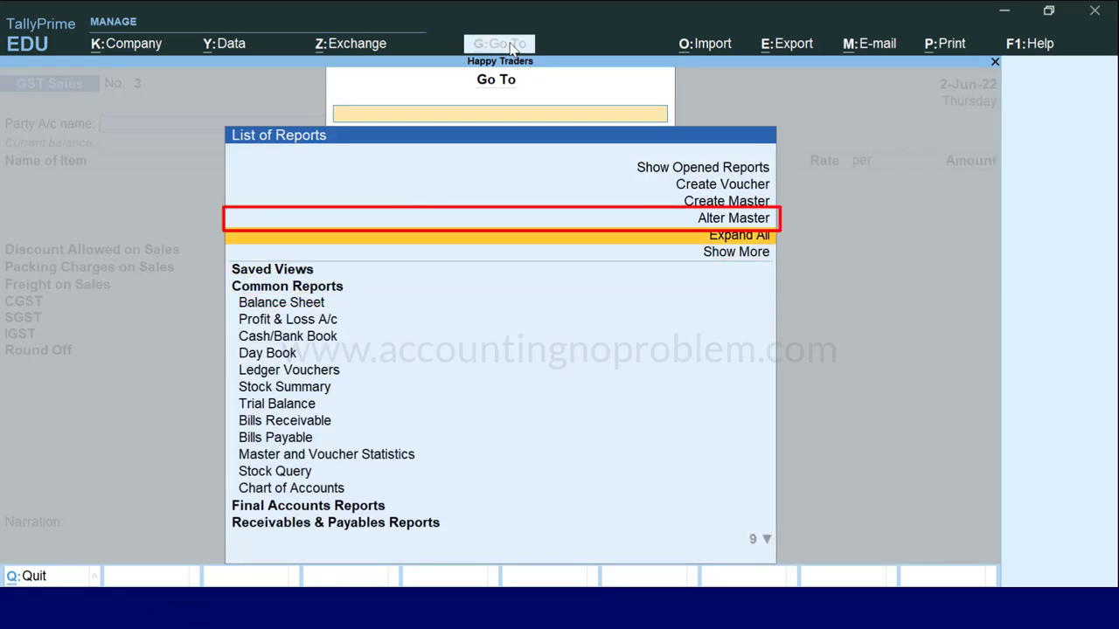
{"action": "key", "text": "Return"}
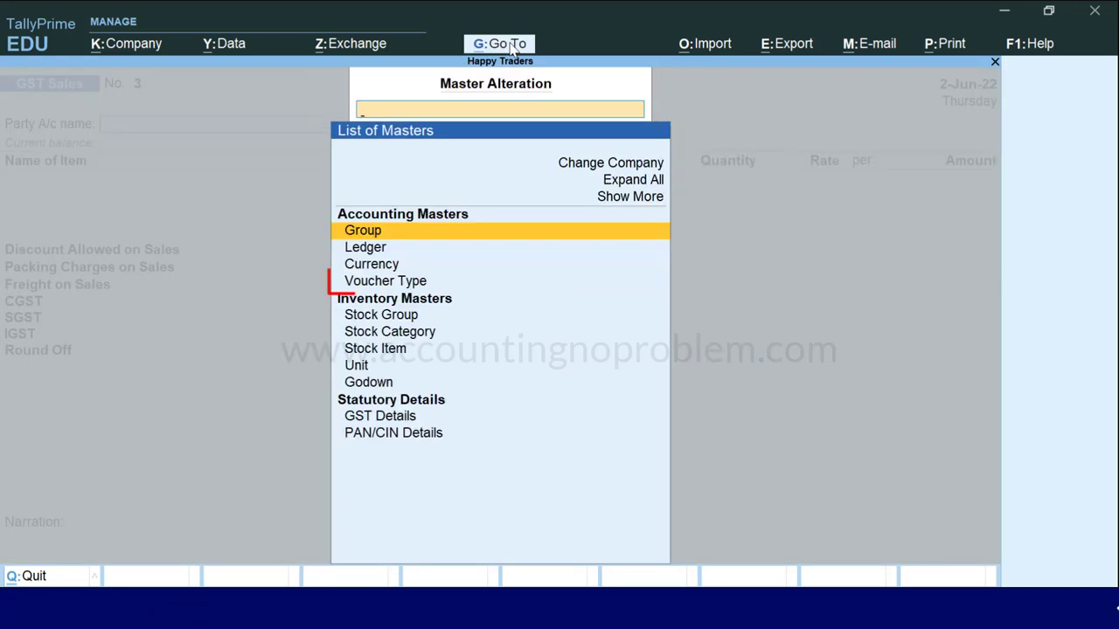
{"action": "key", "text": "Down"}
{"action": "key", "text": "Down"}
{"action": "key", "text": "Down"}
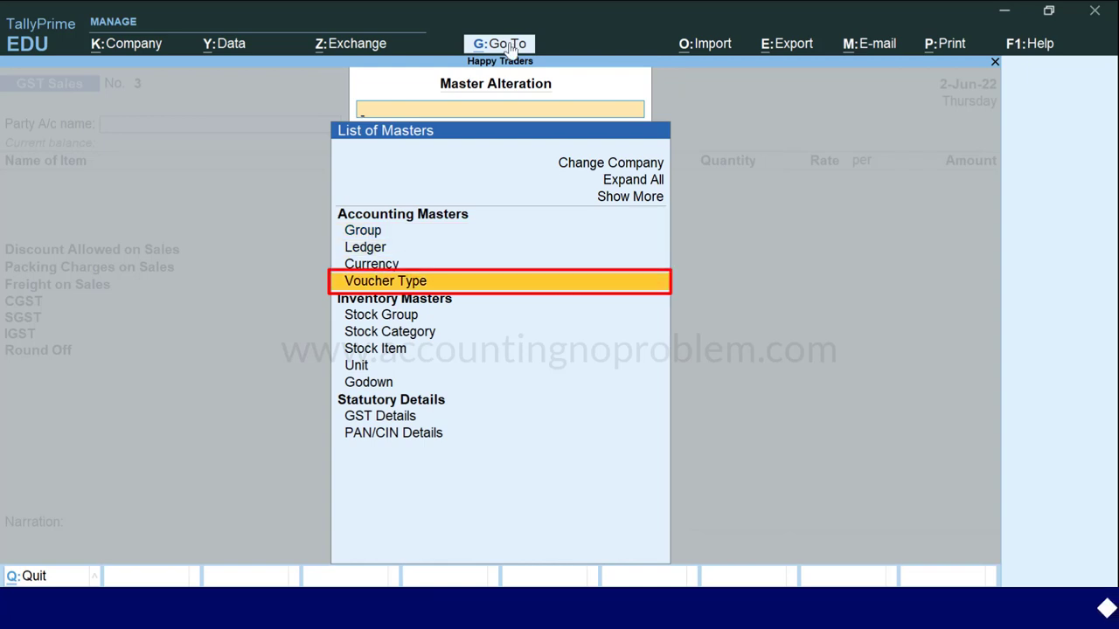
{"action": "key", "text": "Return"}
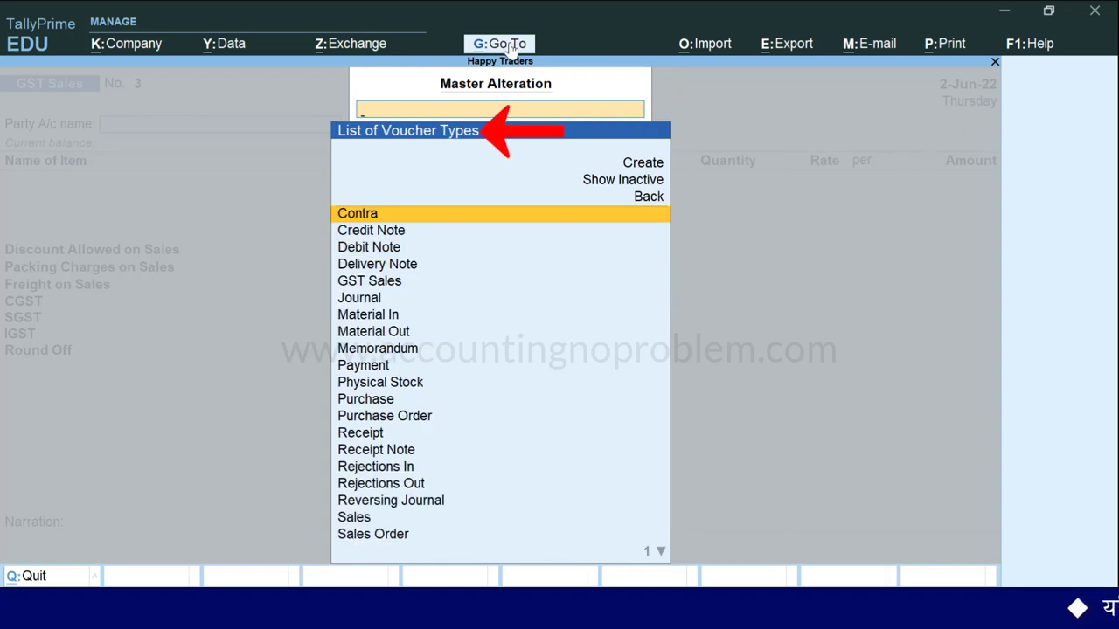
{"action": "key", "text": "Down"}
{"action": "key", "text": "Down"}
{"action": "key", "text": "Down"}
{"action": "key", "text": "Down"}
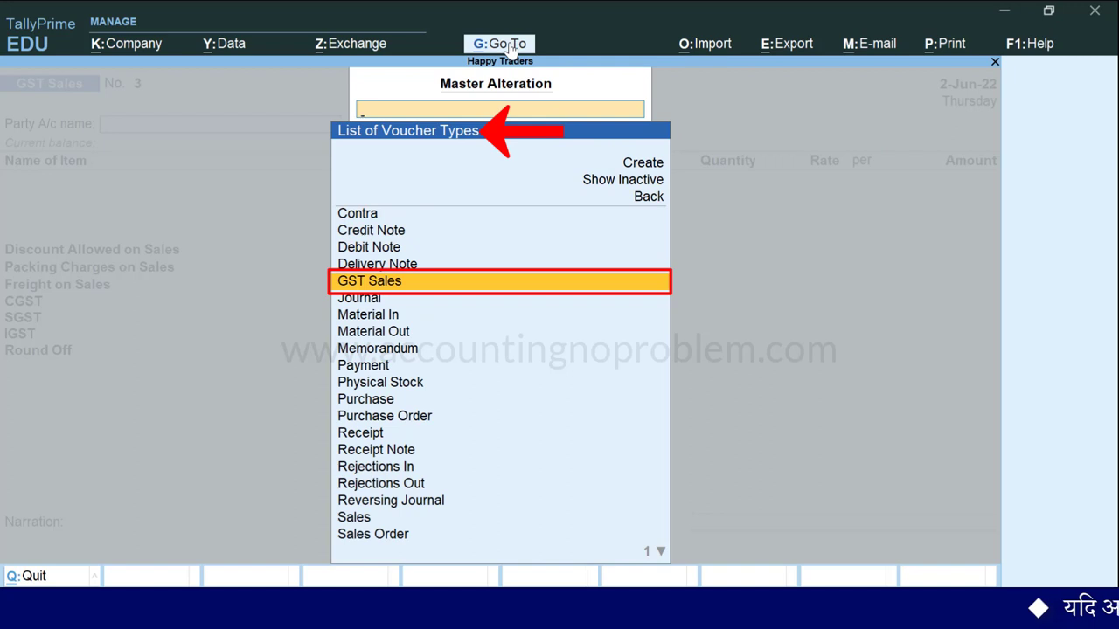
{"action": "key", "text": "Return"}
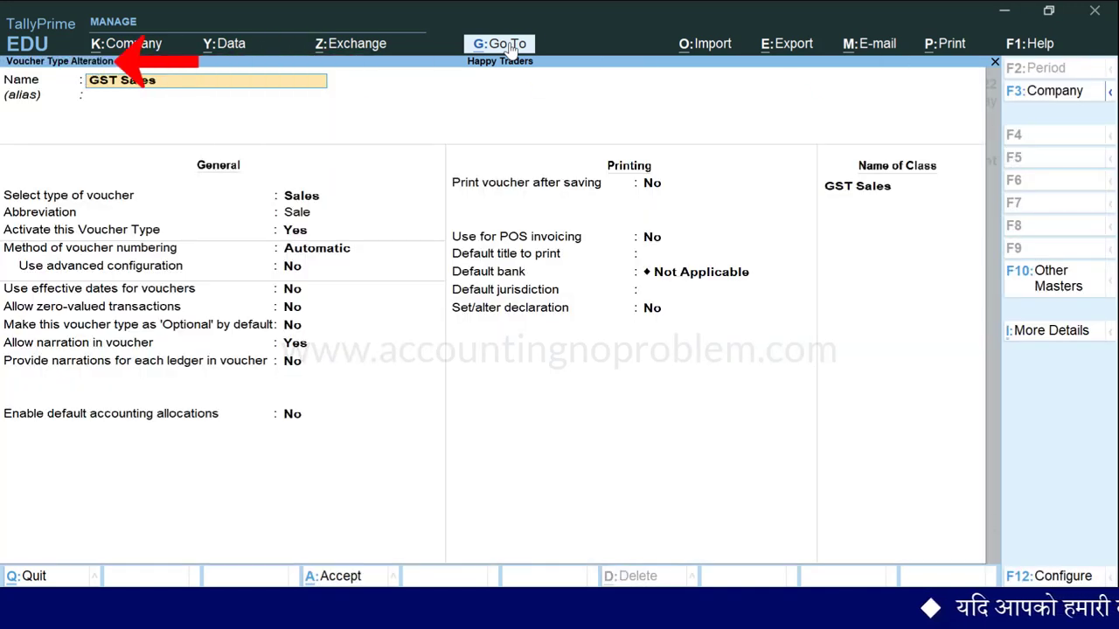
- Keep all general and printing settings of the voucher type and open its GST Sales class
{"action": "key", "text": "Return"}
{"action": "key", "text": "Return"}
{"action": "key", "text": "Return"}
{"action": "key", "text": "Return"}
{"action": "key", "text": "Return"}
{"action": "key", "text": "Return"}
{"action": "key", "text": "Return"}
{"action": "key", "text": "Return"}
{"action": "key", "text": "Return"}
{"action": "key", "text": "Return"}
{"action": "key", "text": "Return"}
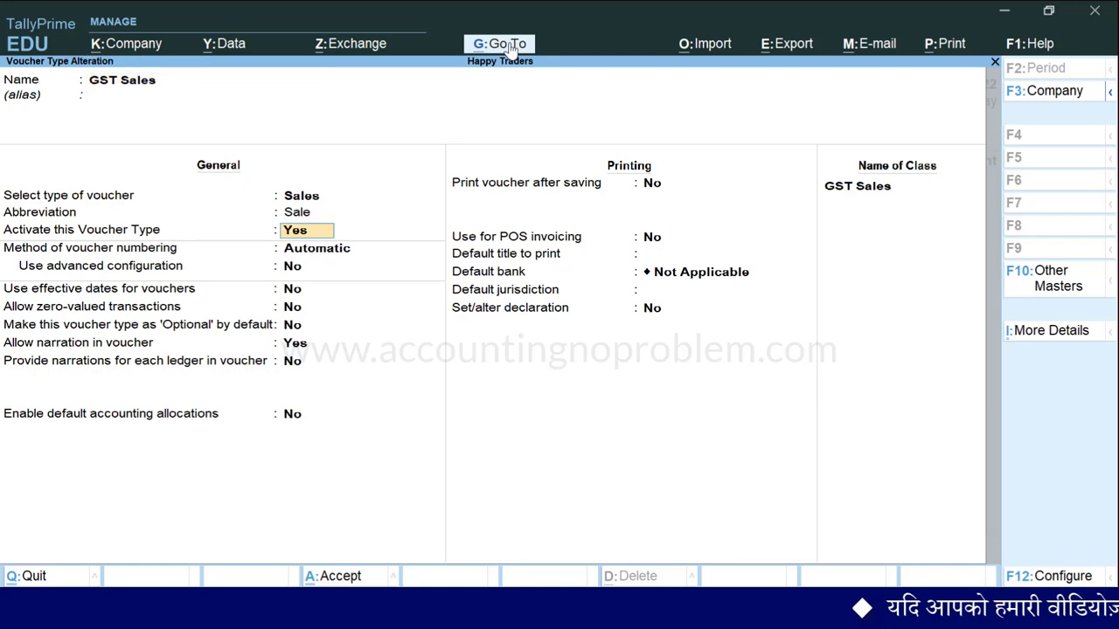
{"action": "key", "text": "Return"}
{"action": "key", "text": "Return"}
{"action": "key", "text": "Return"}
{"action": "key", "text": "Return"}
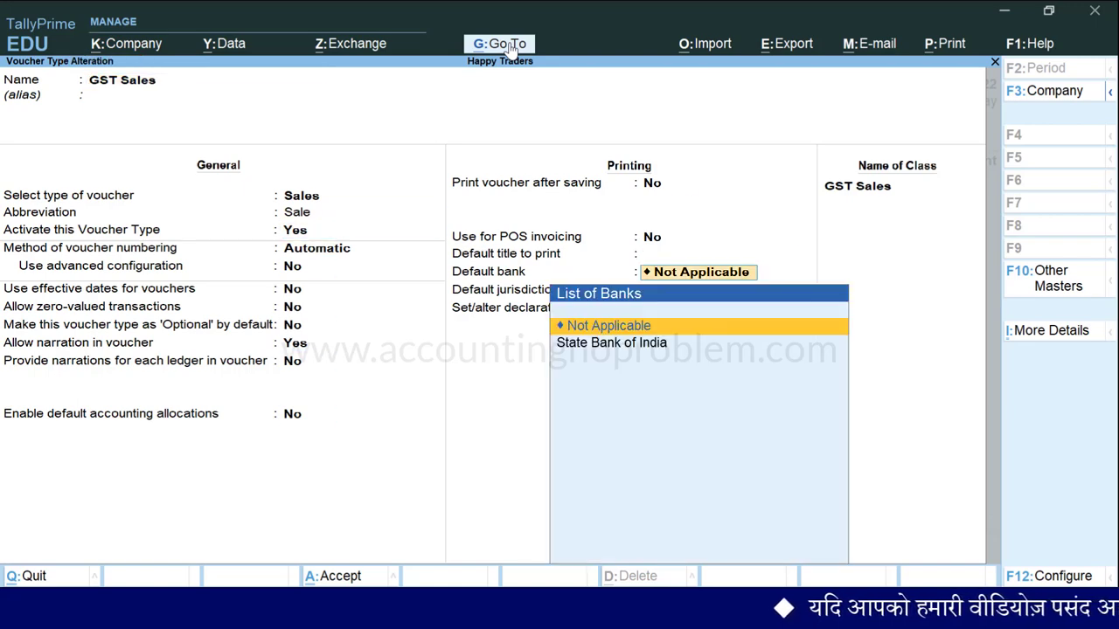
{"action": "key", "text": "Return"}
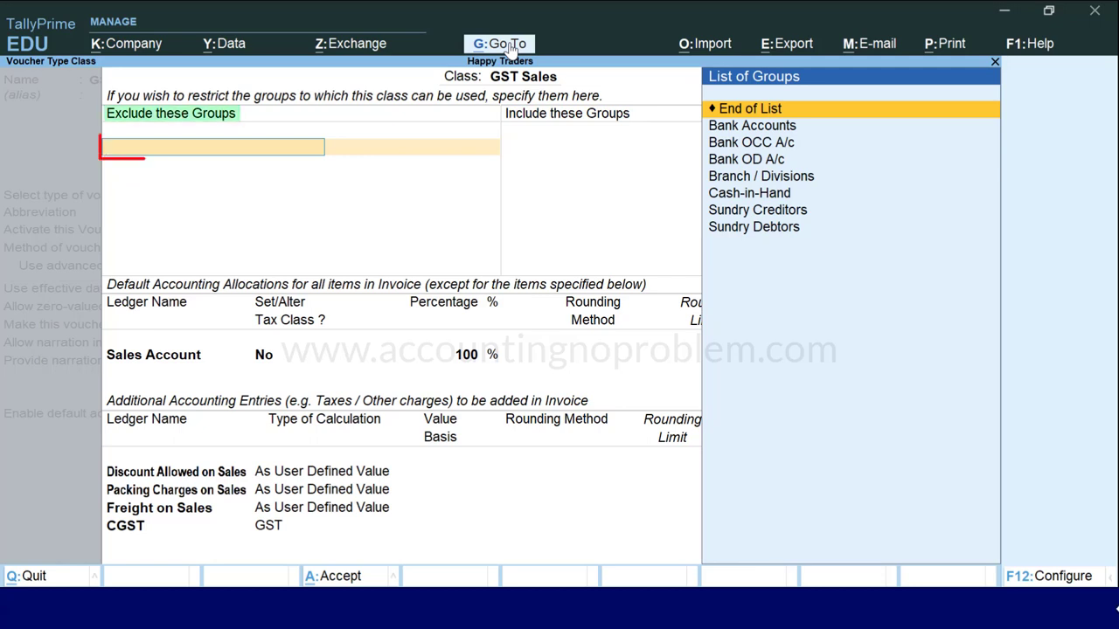
- Exclude the Sundry Creditors group from the GST Sales class and end the exclusion list
{"action": "type", "text": "S"}
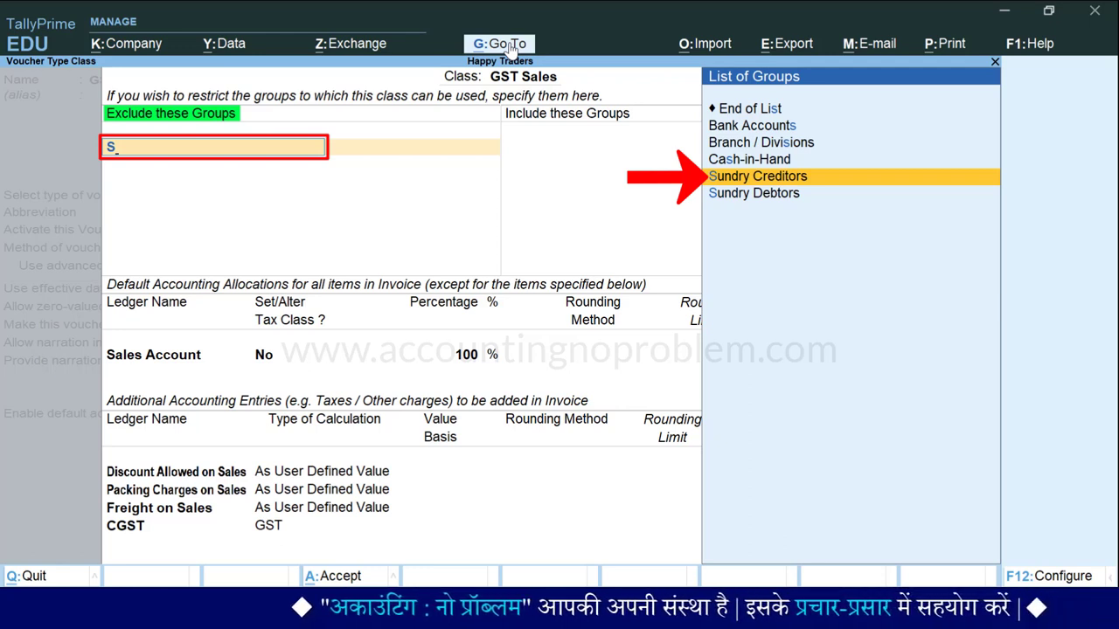
{"action": "key", "text": "Return"}
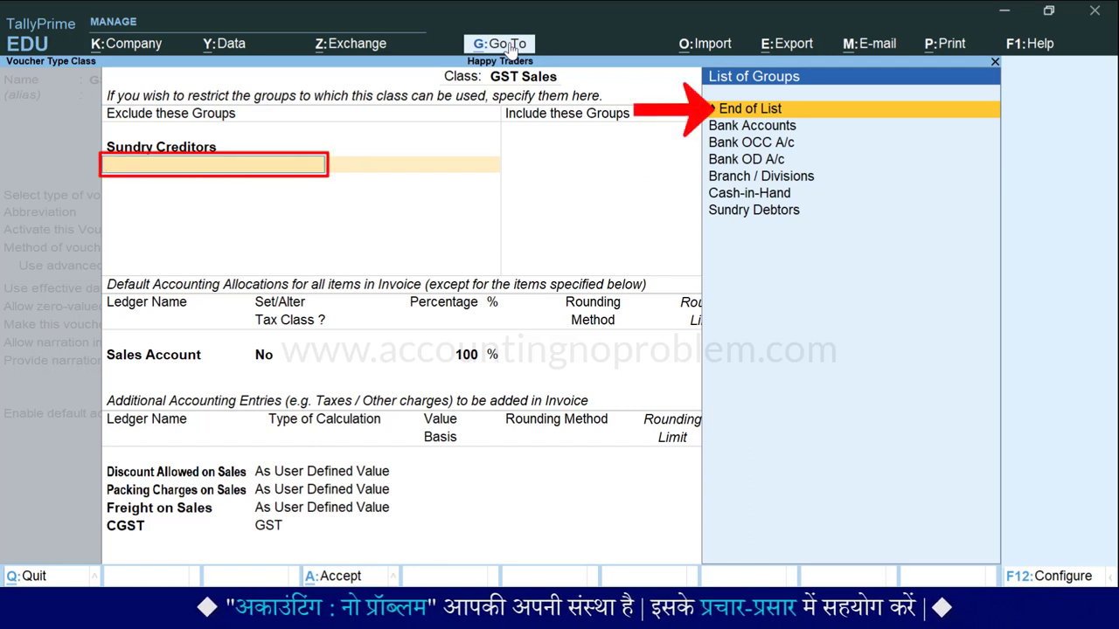
{"action": "key", "text": "Return"}
- Save the GST Sales class and voucher type, and return to the GST Sales voucher entry
{"action": "key", "text": "ctrl+a"}
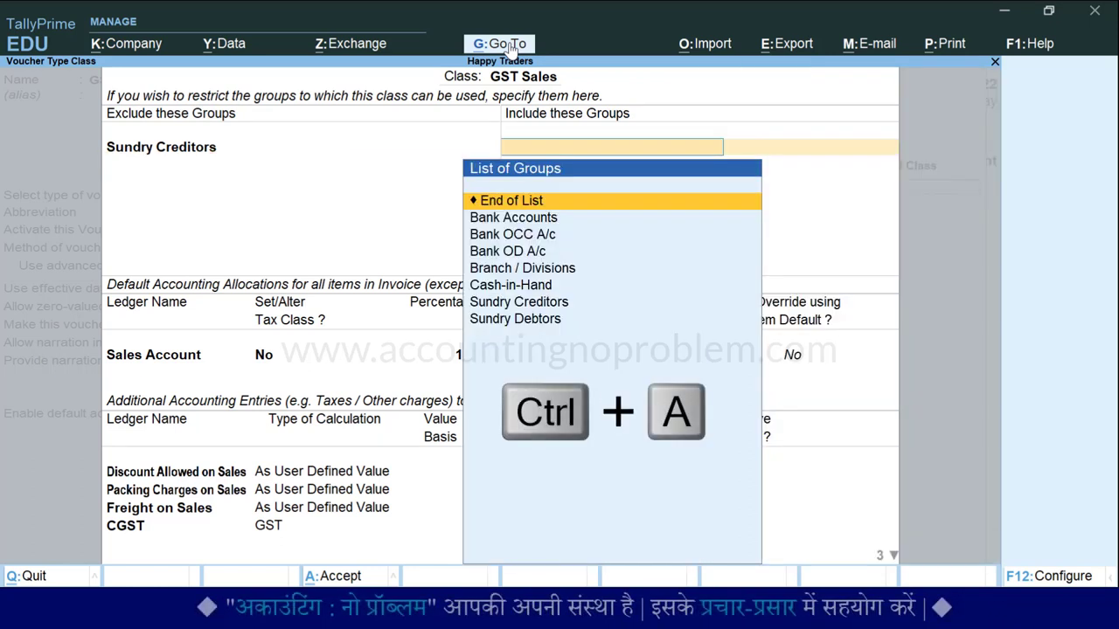
{"action": "key", "text": "ctrl+a"}
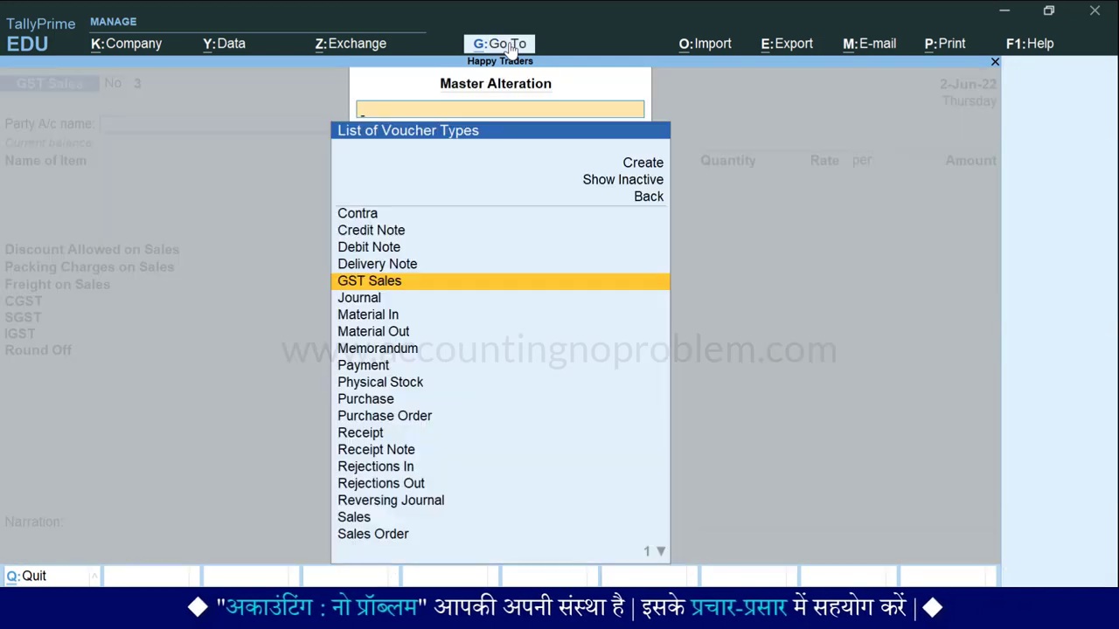
{"action": "key", "text": "Escape"}
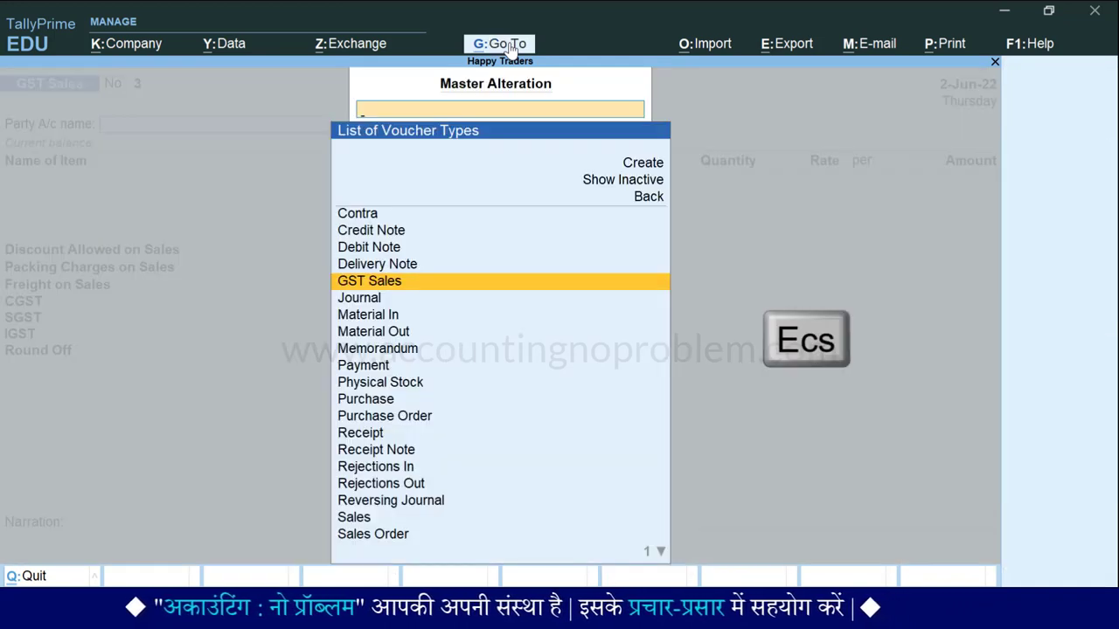
{"action": "key", "text": "Escape"}
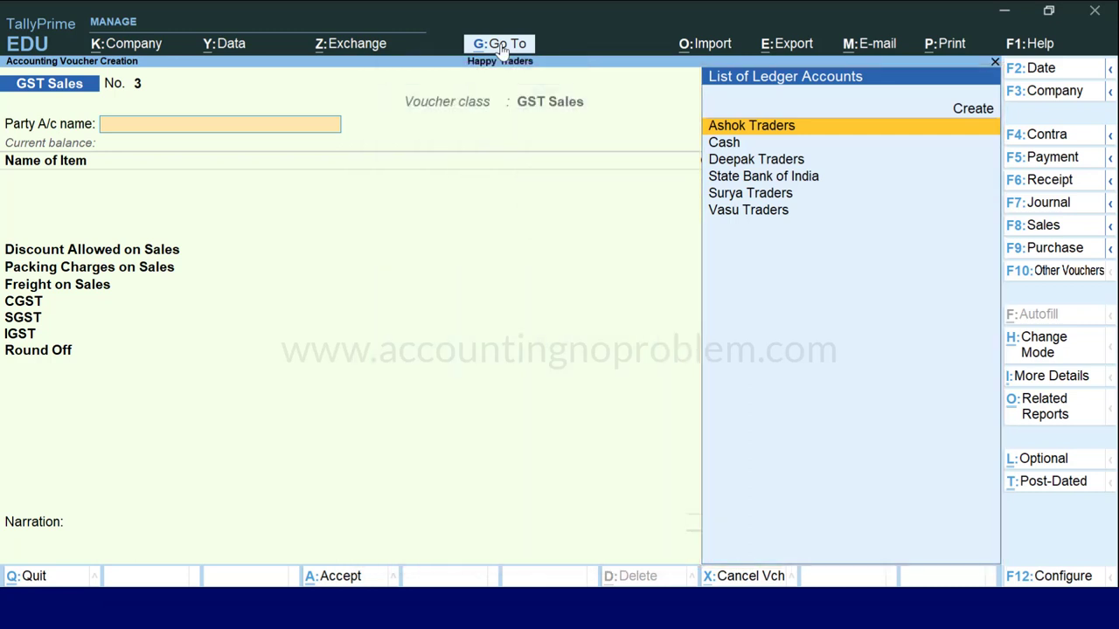
- Open the GST Sales voucher type for master alteration again
{"action": "left_click", "coordinate": [505, 43]}
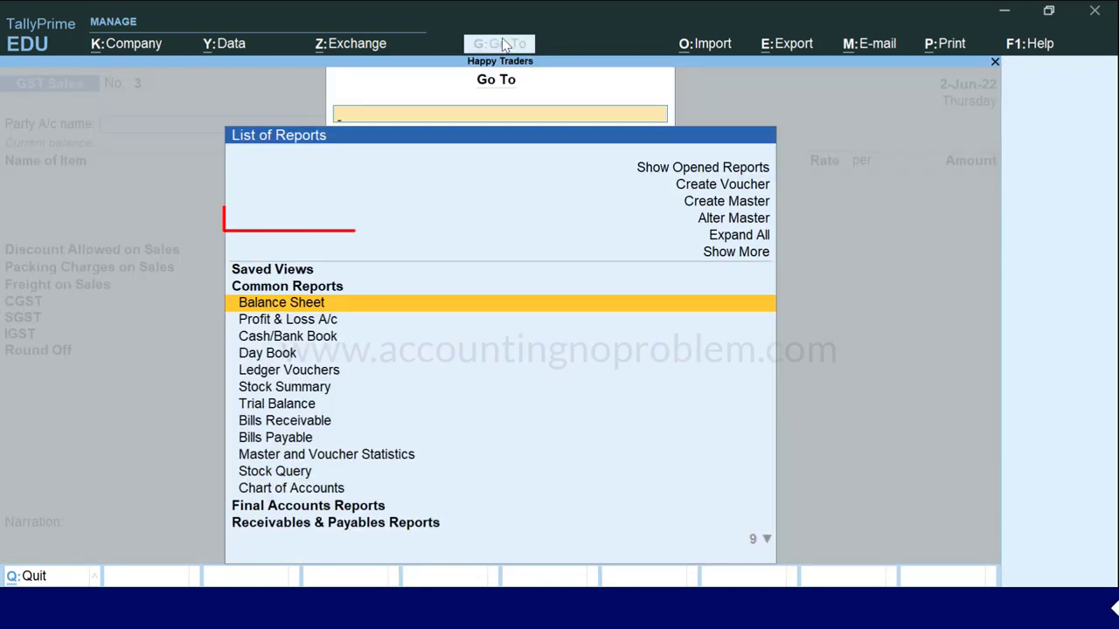
{"action": "key", "text": "Up"}
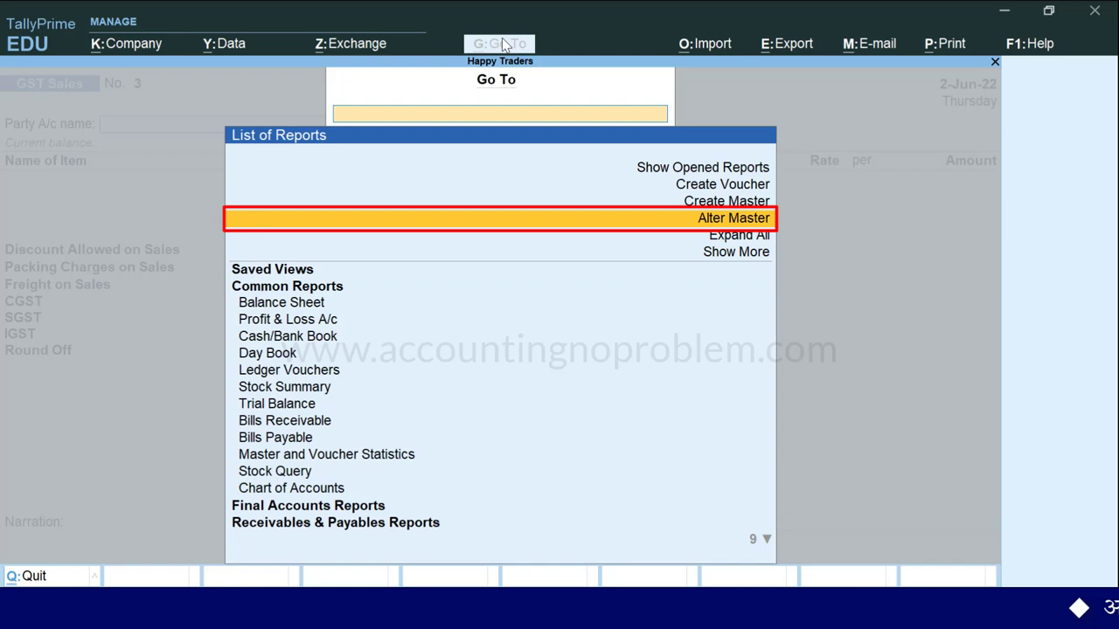
{"action": "key", "text": "Return"}
{"action": "key", "text": "Down"}
{"action": "key", "text": "Down"}
{"action": "key", "text": "Down"}
{"action": "key", "text": "Return"}
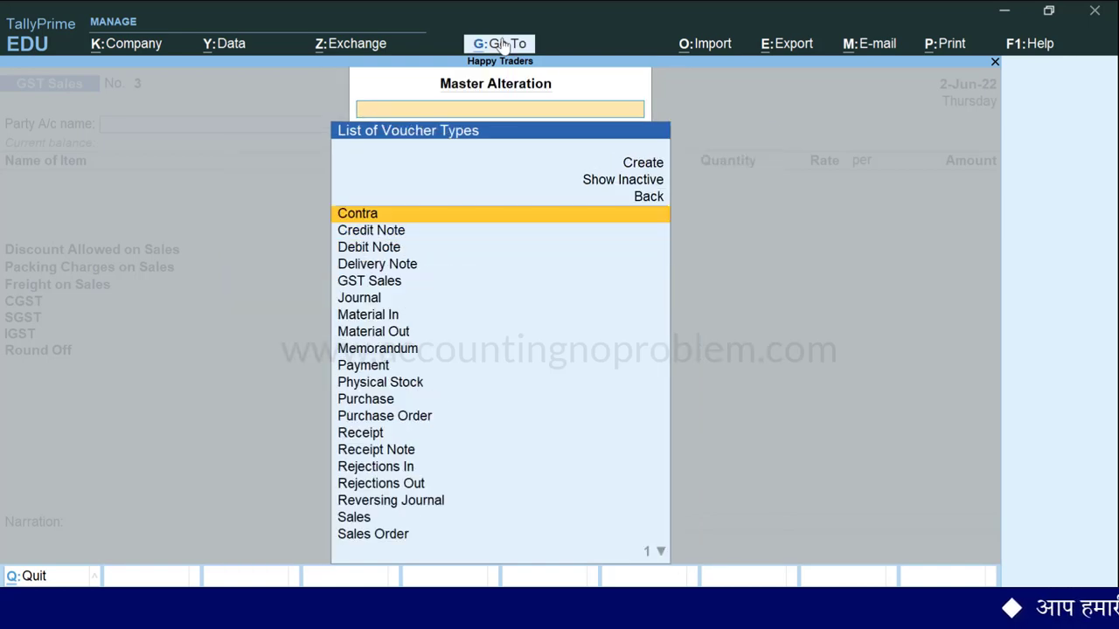
{"action": "key", "text": "Down"}
{"action": "key", "text": "Down"}
{"action": "key", "text": "Down"}
{"action": "key", "text": "Down"}
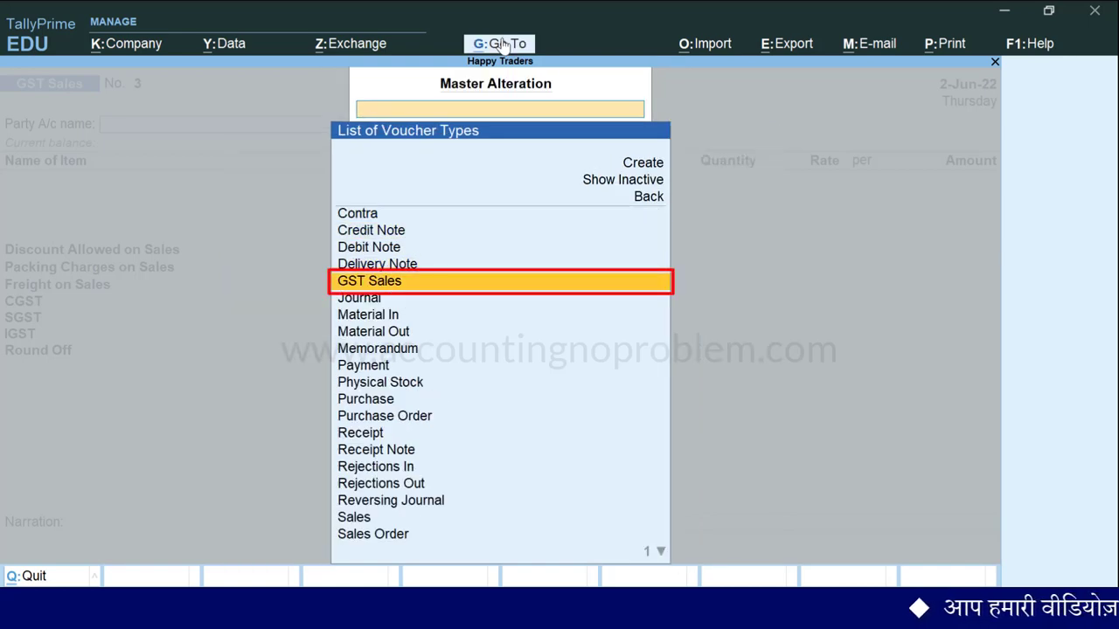
{"action": "key", "text": "Return"}
- Accept the voucher type's existing settings unchanged and open the GST Sales class at its excluded groups
{"action": "key", "text": "Return"}
{"action": "key", "text": "Return"}
{"action": "key", "text": "Return"}
{"action": "key", "text": "Return"}
{"action": "key", "text": "Return"}
{"action": "key", "text": "Return"}
{"action": "key", "text": "Return"}
{"action": "key", "text": "Return"}
{"action": "key", "text": "Return"}
{"action": "key", "text": "Return"}
{"action": "key", "text": "Return"}
{"action": "key", "text": "Return"}
{"action": "key", "text": "Return"}
{"action": "key", "text": "Return"}
{"action": "key", "text": "Return"}
{"action": "key", "text": "Return"}
{"action": "key", "text": "Return"}
{"action": "key", "text": "Return"}
{"action": "key", "text": "Return"}
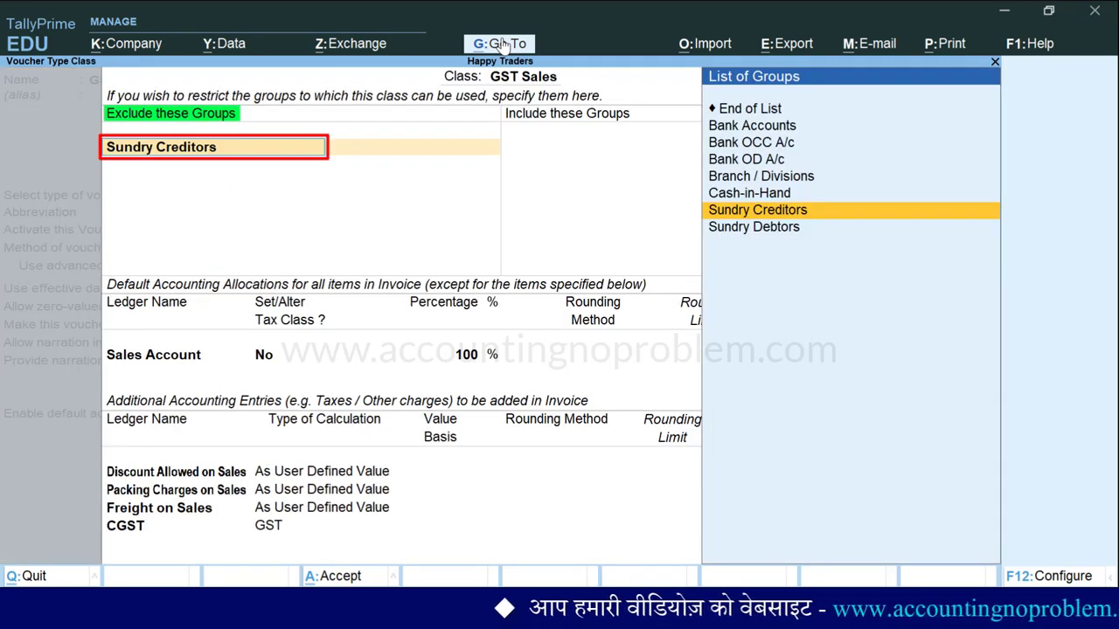
- Remove Sundry Creditors from the class's excluded groups and include Sundry Debtors, Cash-in-Hand and Bank Accounts instead
{"action": "key", "text": "space"}
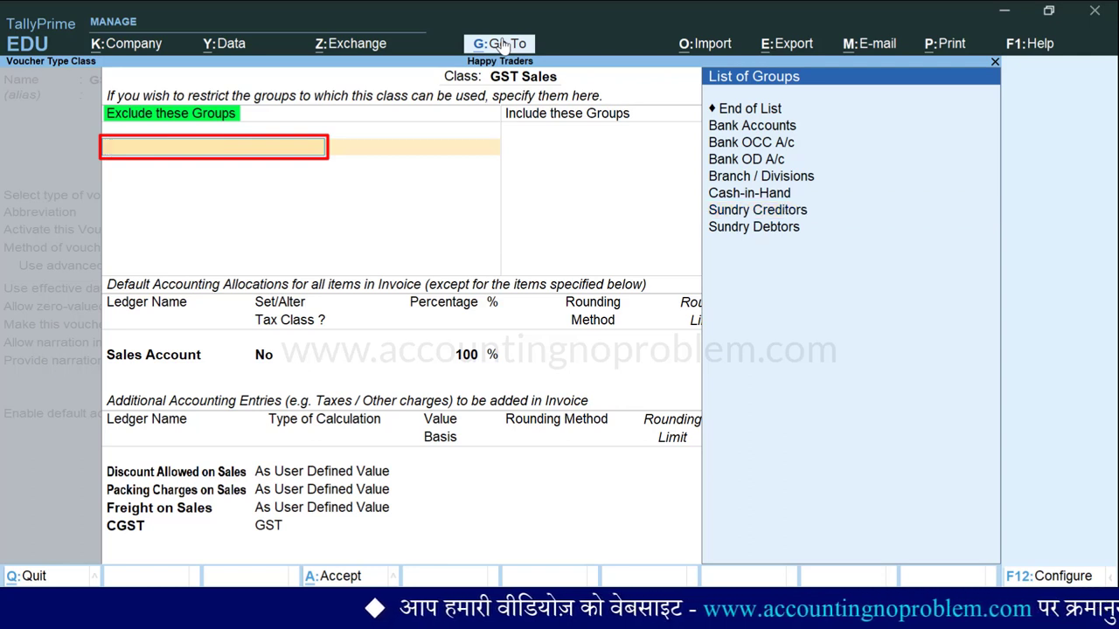
{"action": "key", "text": "Return"}
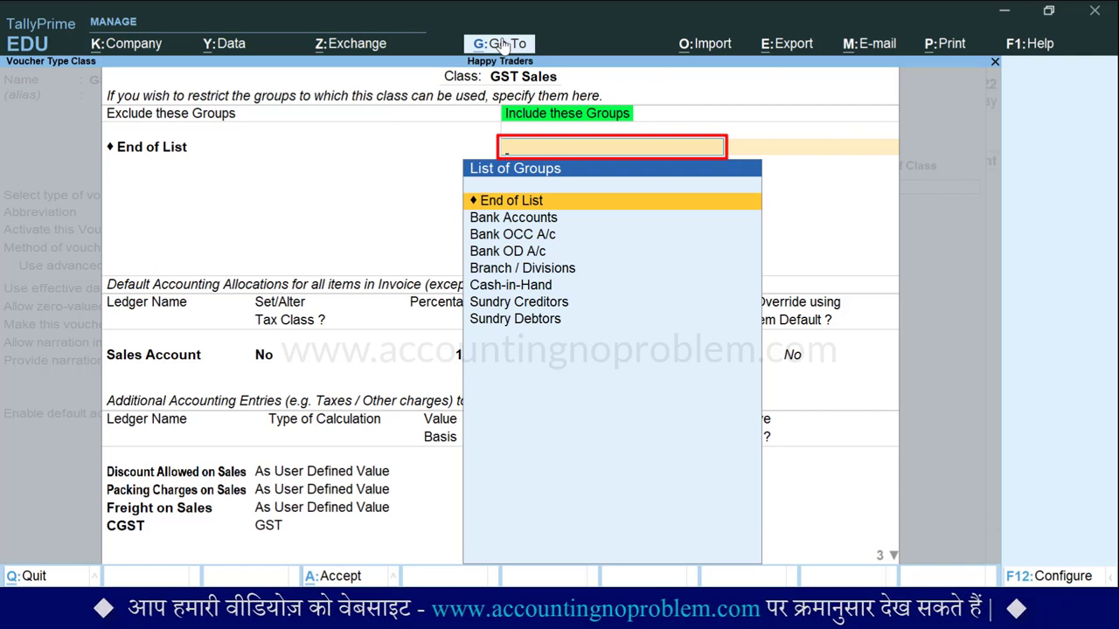
{"action": "type", "text": "S"}
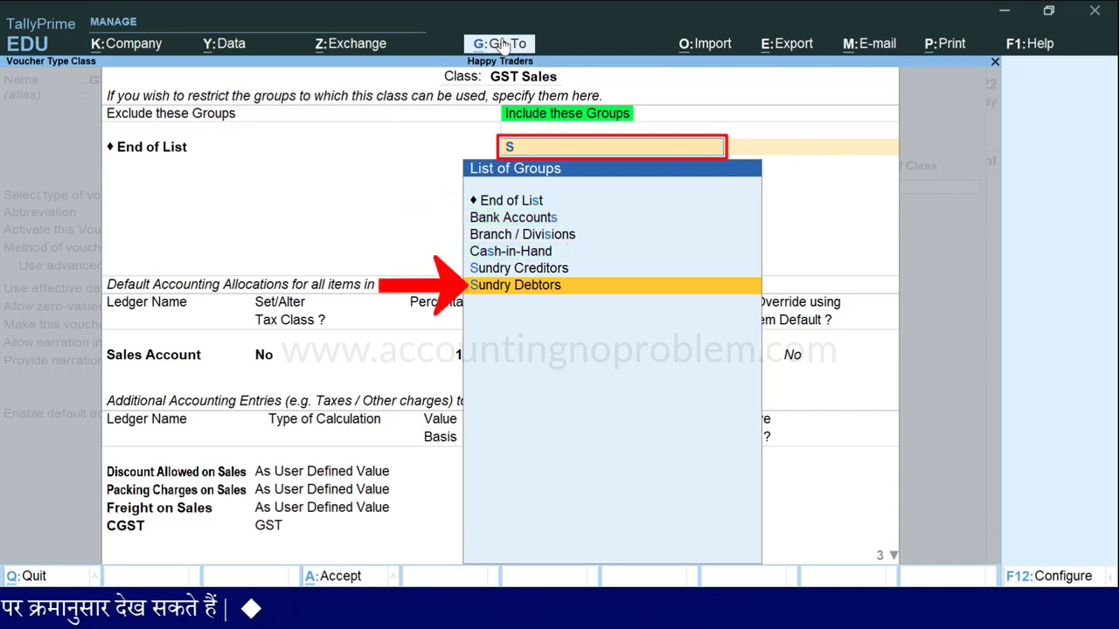
{"action": "key", "text": "Return"}
{"action": "type", "text": "C"}
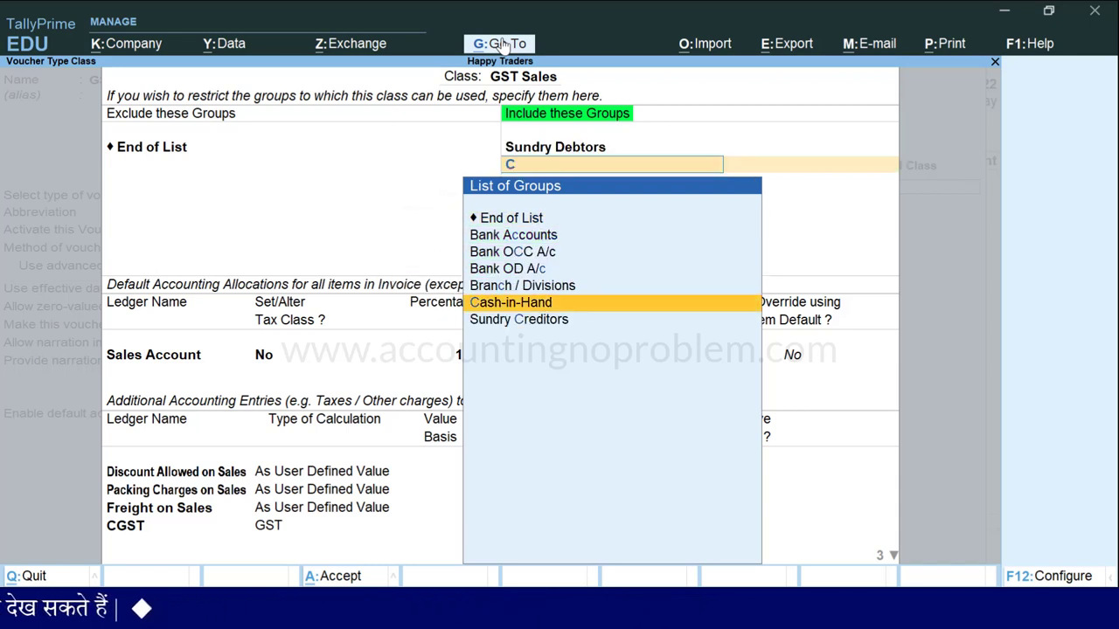
{"action": "key", "text": "Return"}
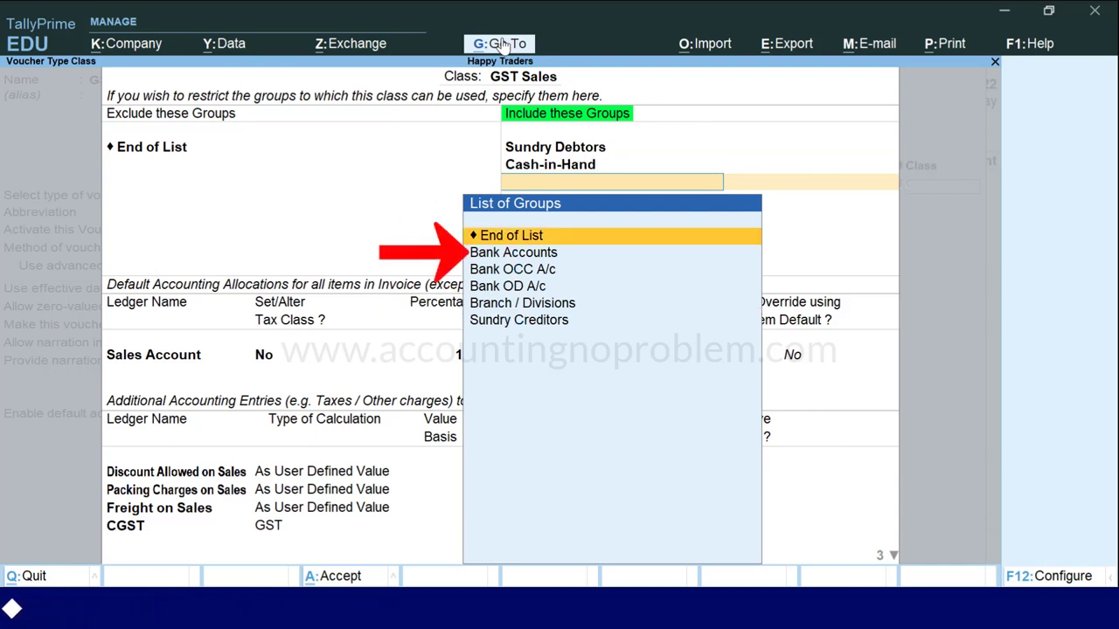
{"action": "key", "text": "Down"}
{"action": "key", "text": "Return"}
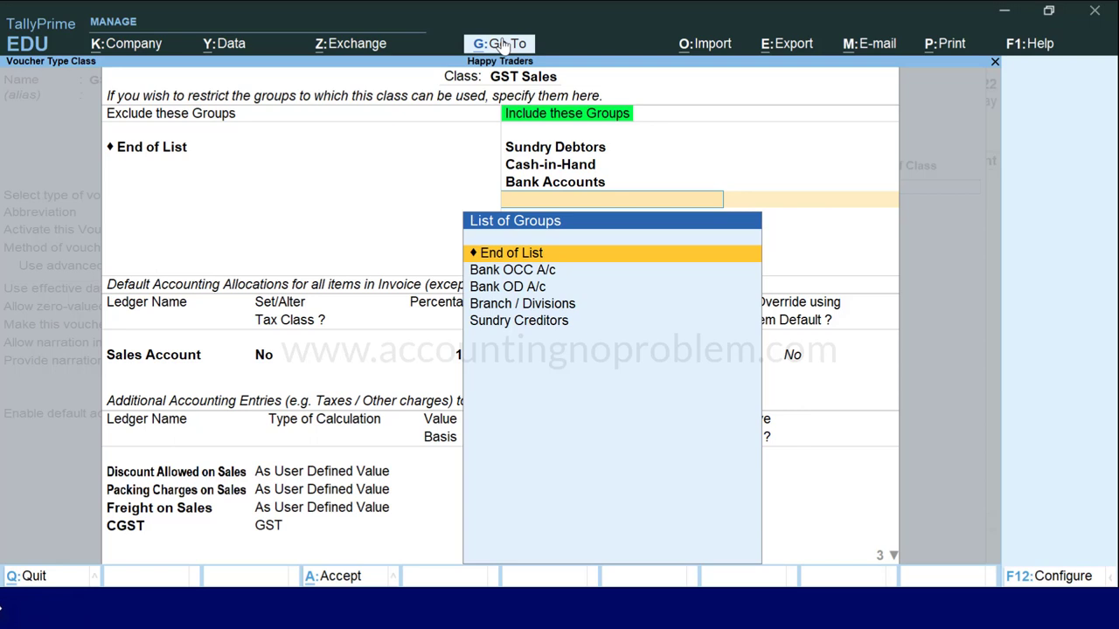
{"action": "key", "text": "Return"}
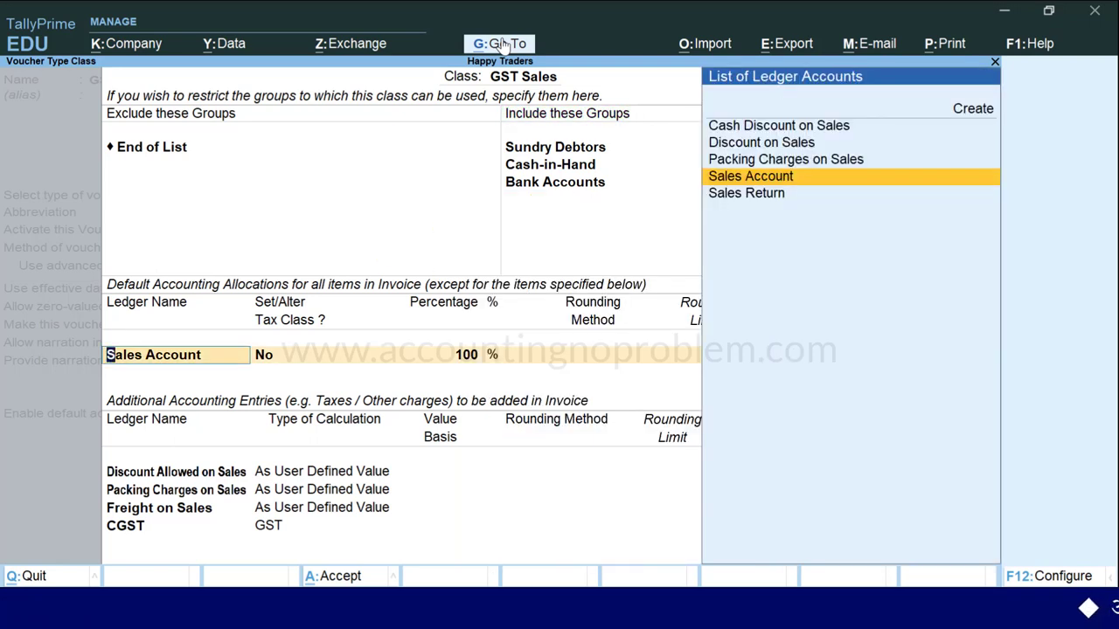
- Save the class with its included groups together with the voucher type, and go back to voucher entry
{"action": "key", "text": "ctrl+a"}
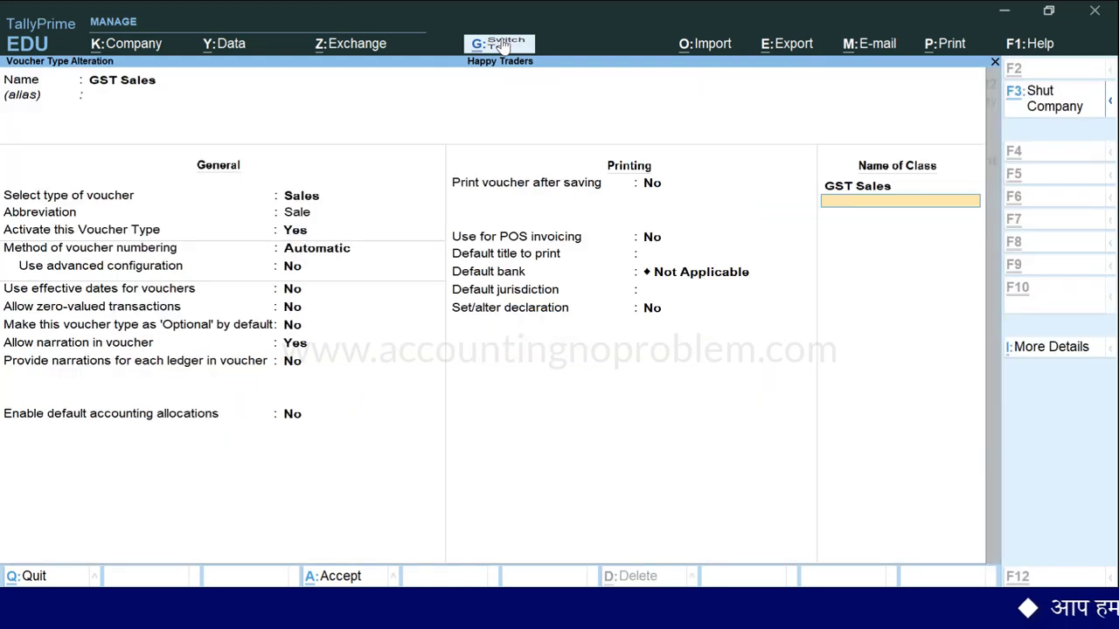
{"action": "key", "text": "ctrl+a"}
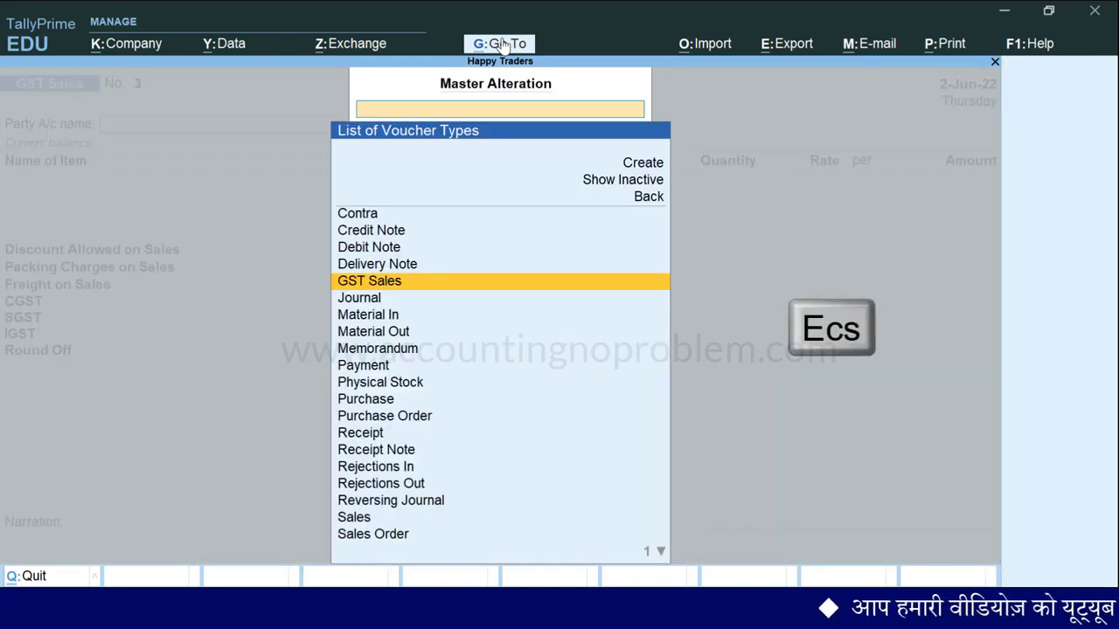
{"action": "key", "text": "Escape"}
{"action": "key", "text": "Escape"}
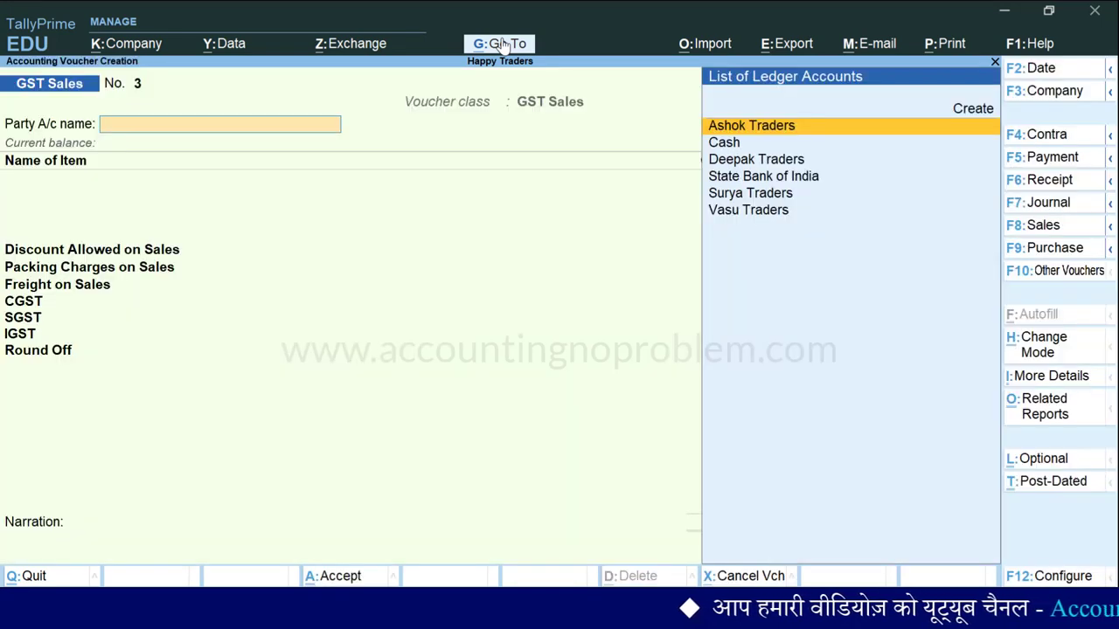